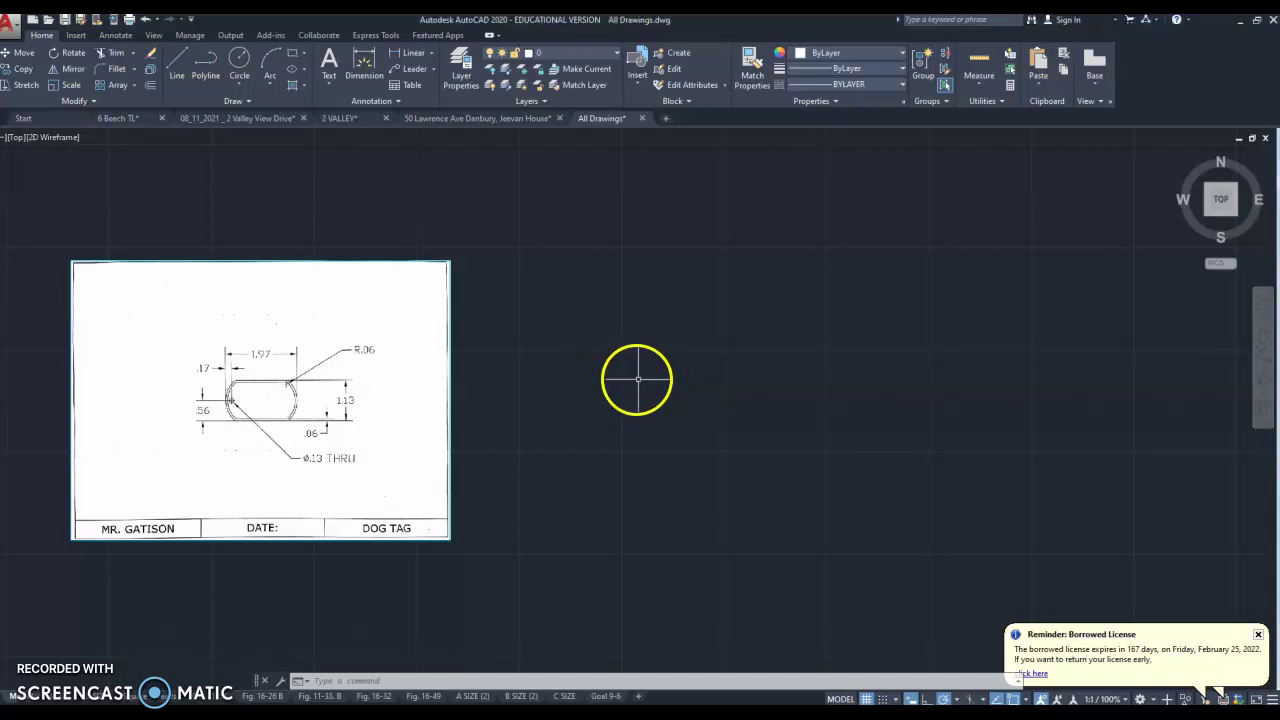
Examine the dimensions of the dog tag reference drawing, including its overall width, height, hole and rim offset.
scroll(665, 377, "down", 4)
scroll(640, 388, "up", 2)
scroll(631, 393, "up", 2)
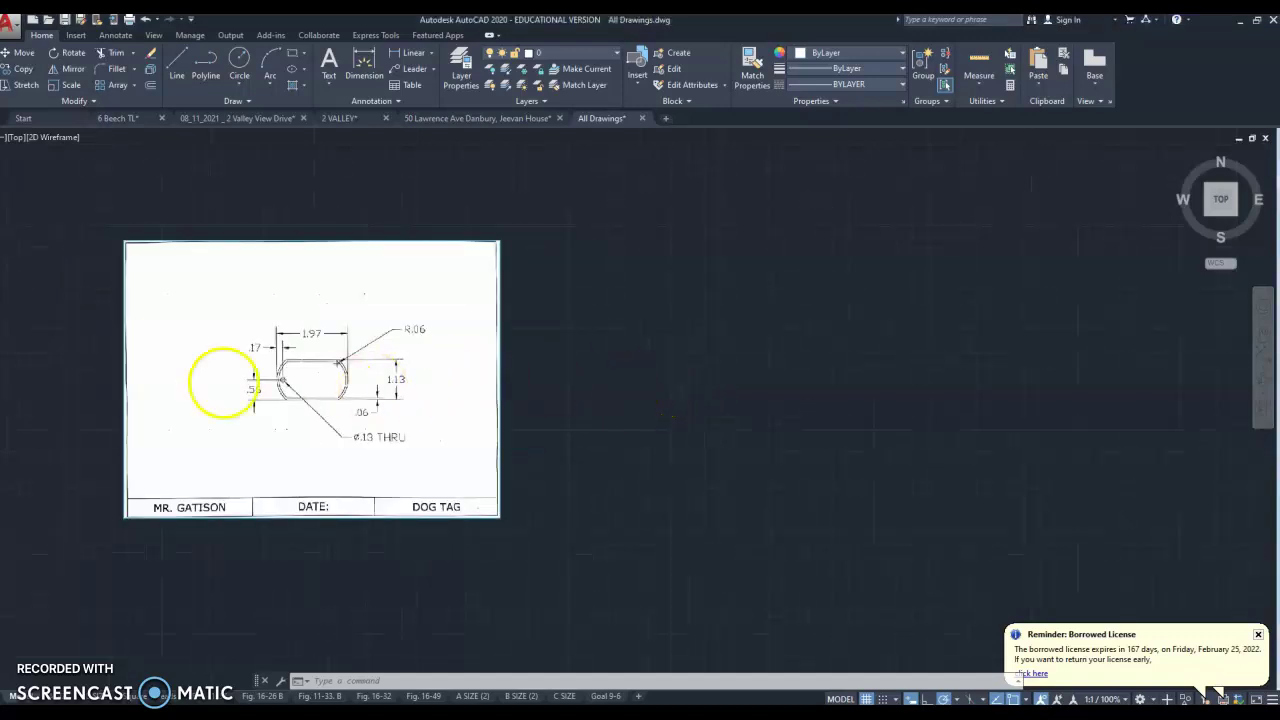
scroll(214, 380, "up", 2)
scroll(201, 349, "up", 2)
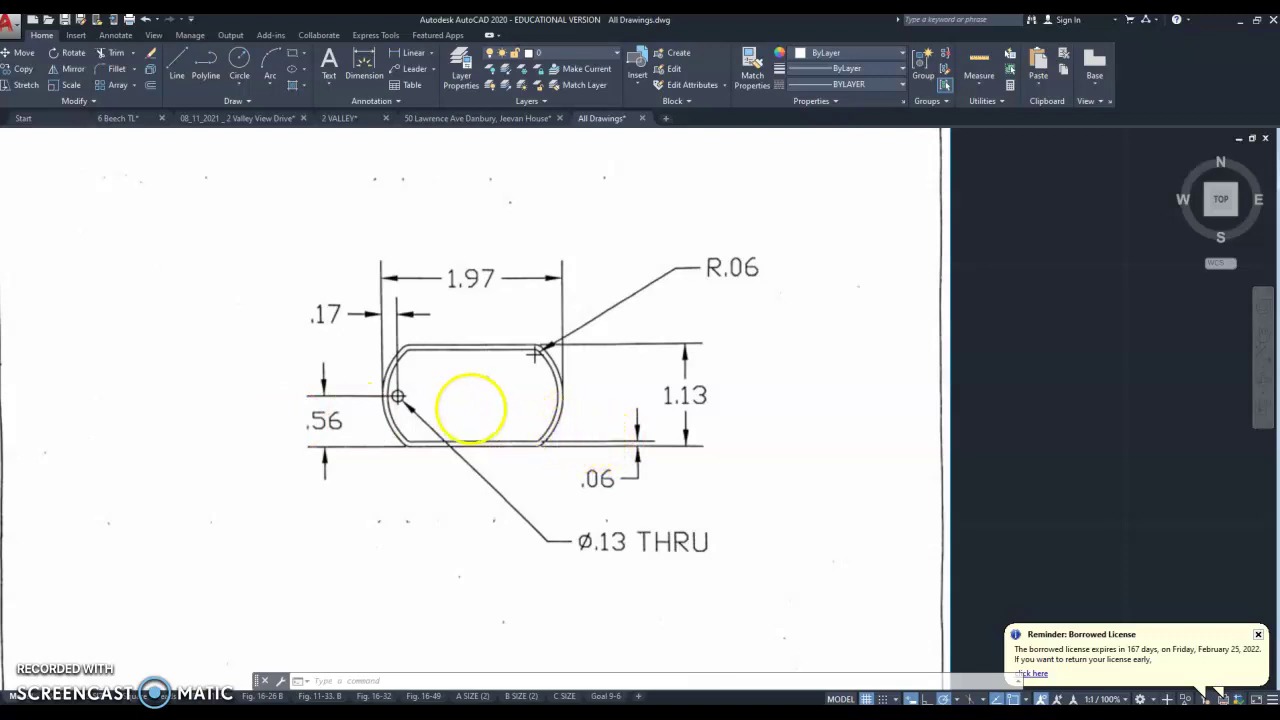
scroll(470, 408, "down", 6)
scroll(500, 425, "up", 2)
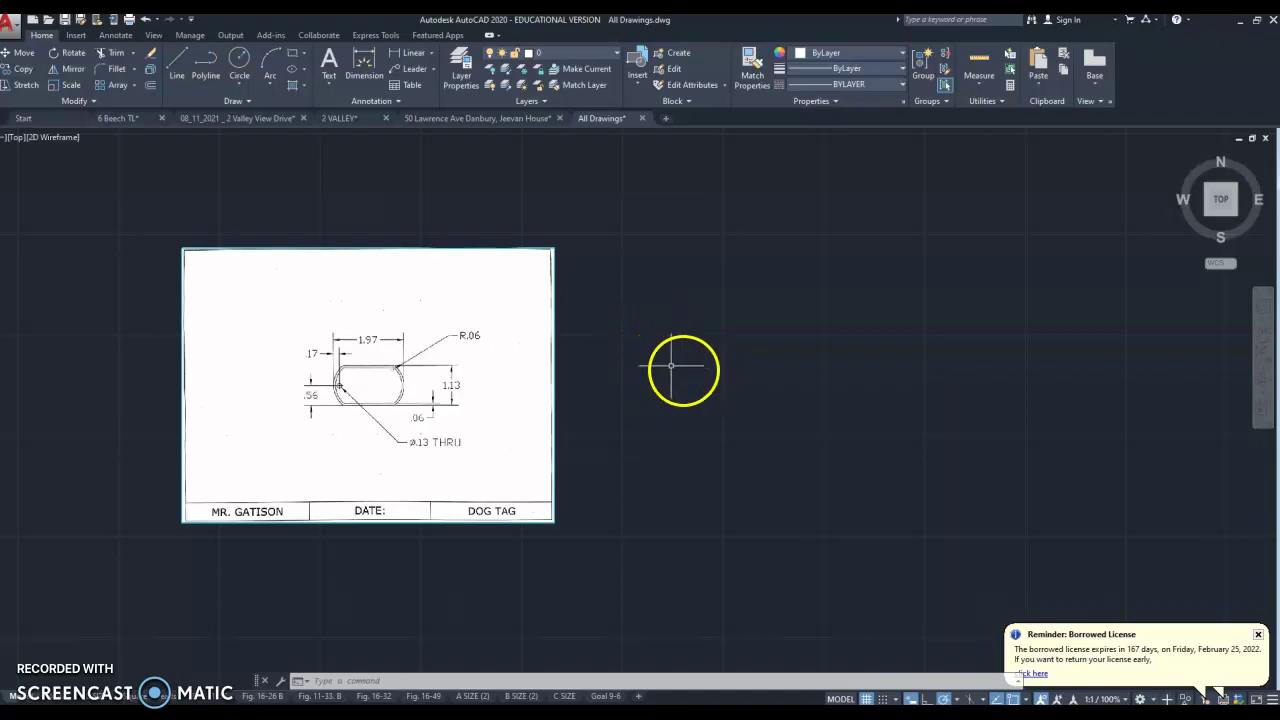
scroll(560, 369, "down", 2)
scroll(646, 380, "up", 2)
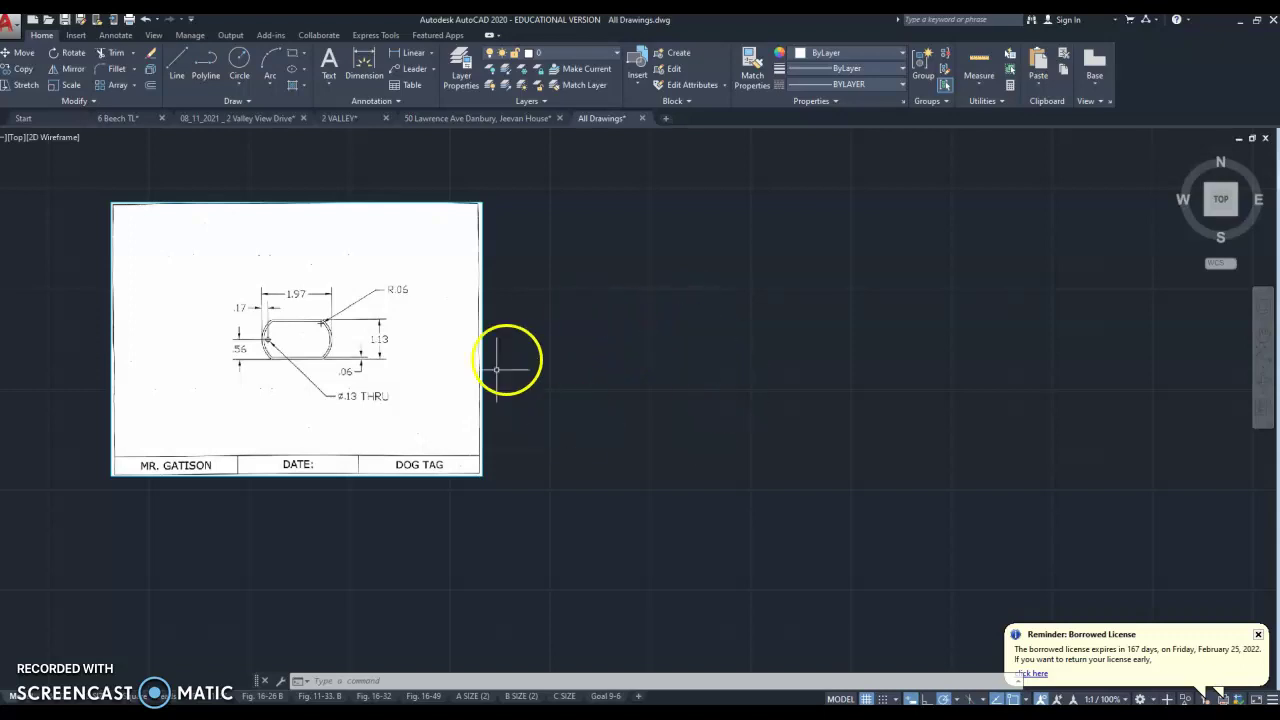
scroll(255, 372, "up", 2)
scroll(310, 315, "down", 4)
scroll(400, 337, "up", 5)
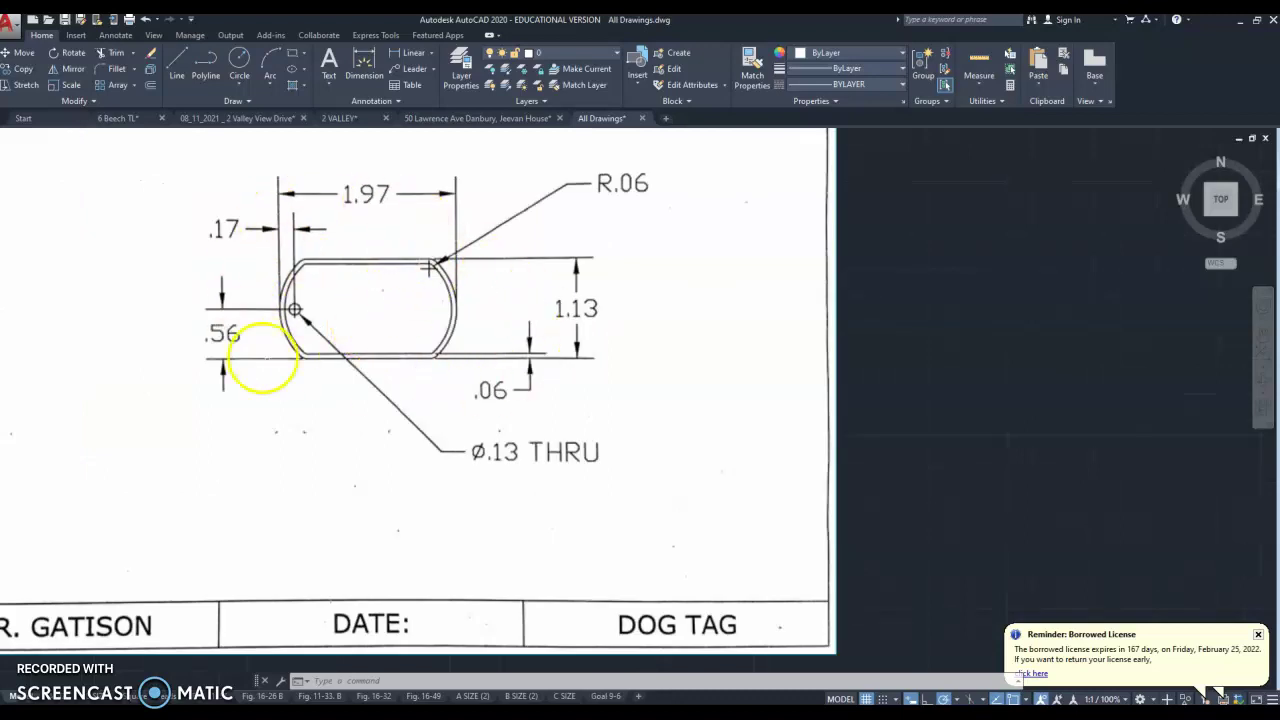
scroll(297, 347, "down", 2)
scroll(335, 348, "up", 2)
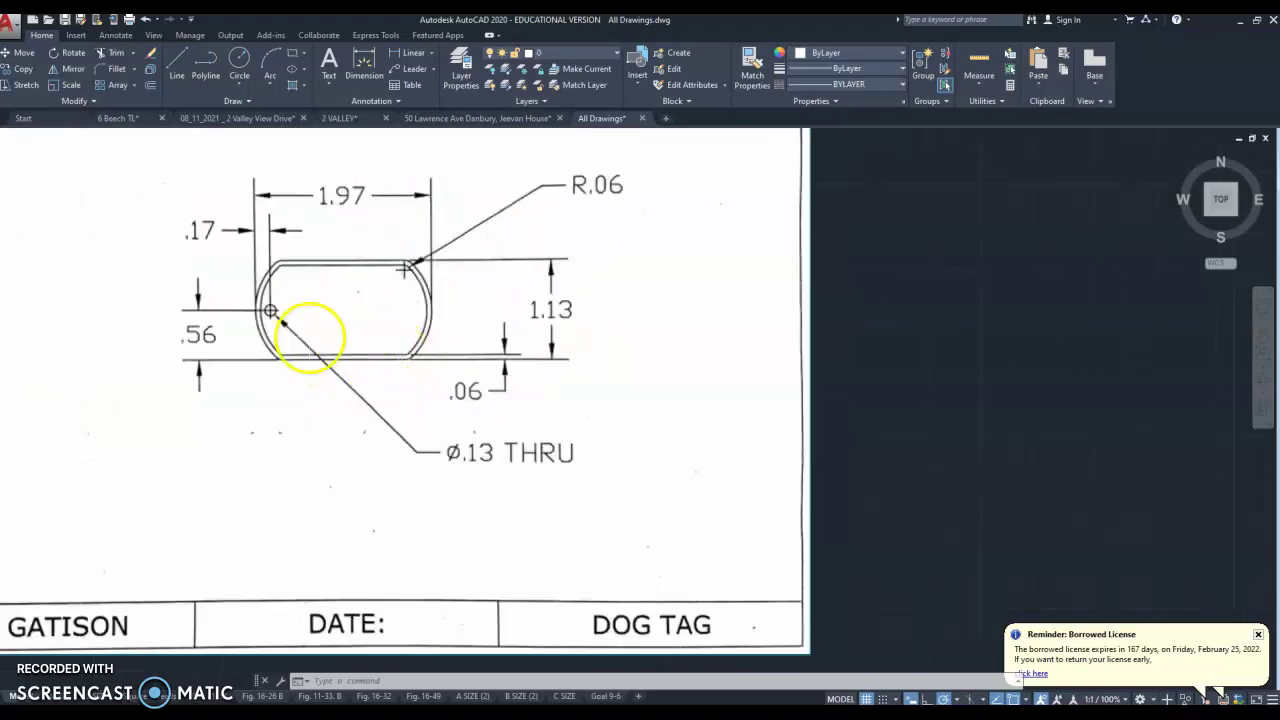
scroll(463, 371, "down", 2)
scroll(457, 374, "up", 1)
scroll(430, 365, "down", 1)
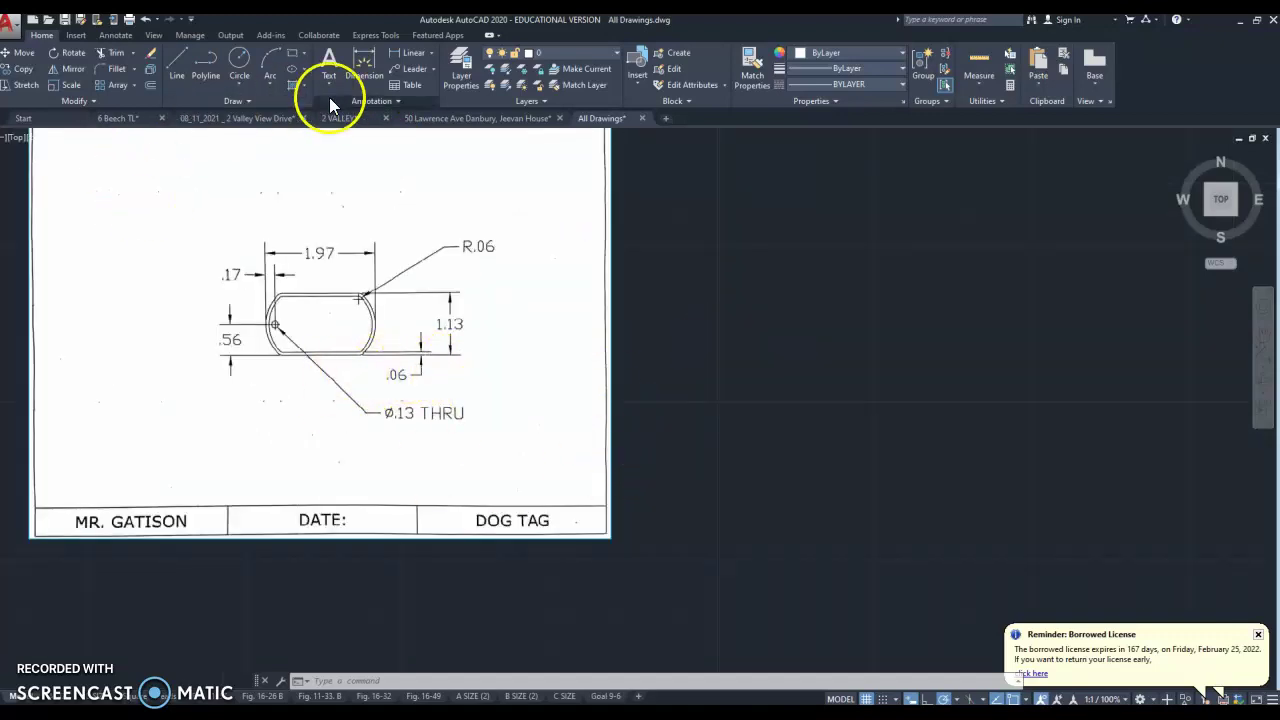
left_click(248, 82)
left_click(254, 105)
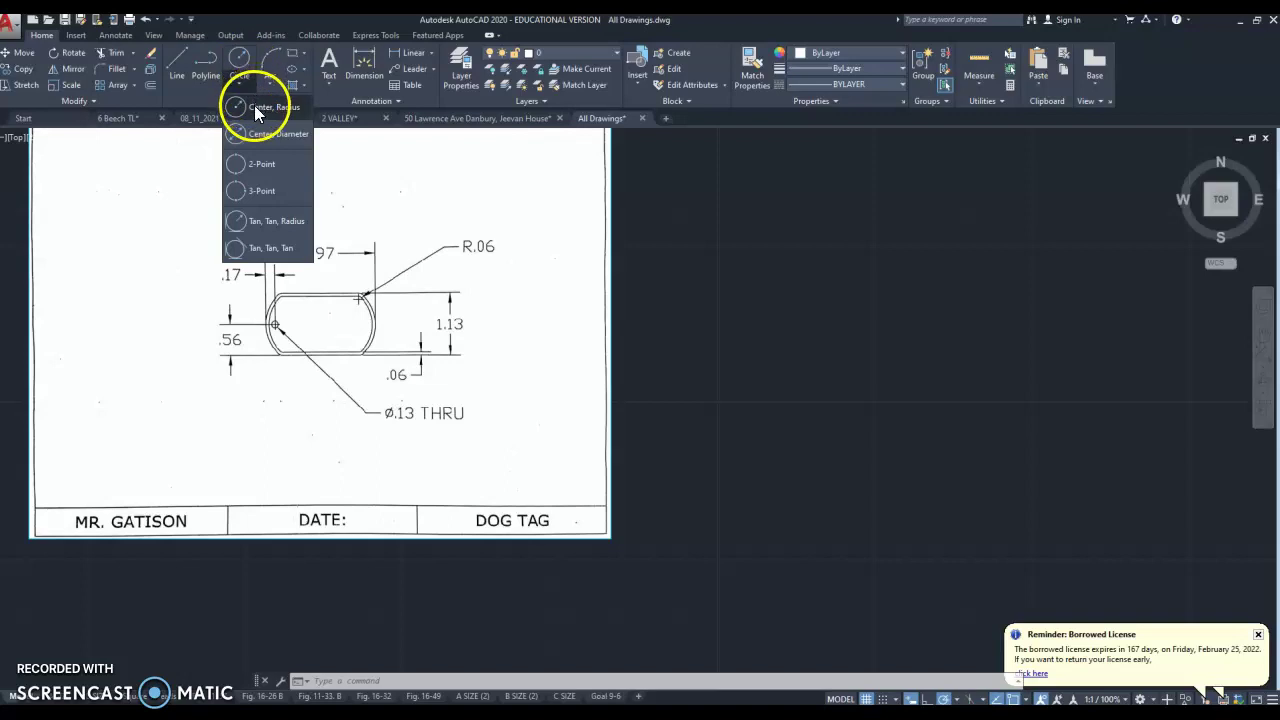
left_click(243, 88)
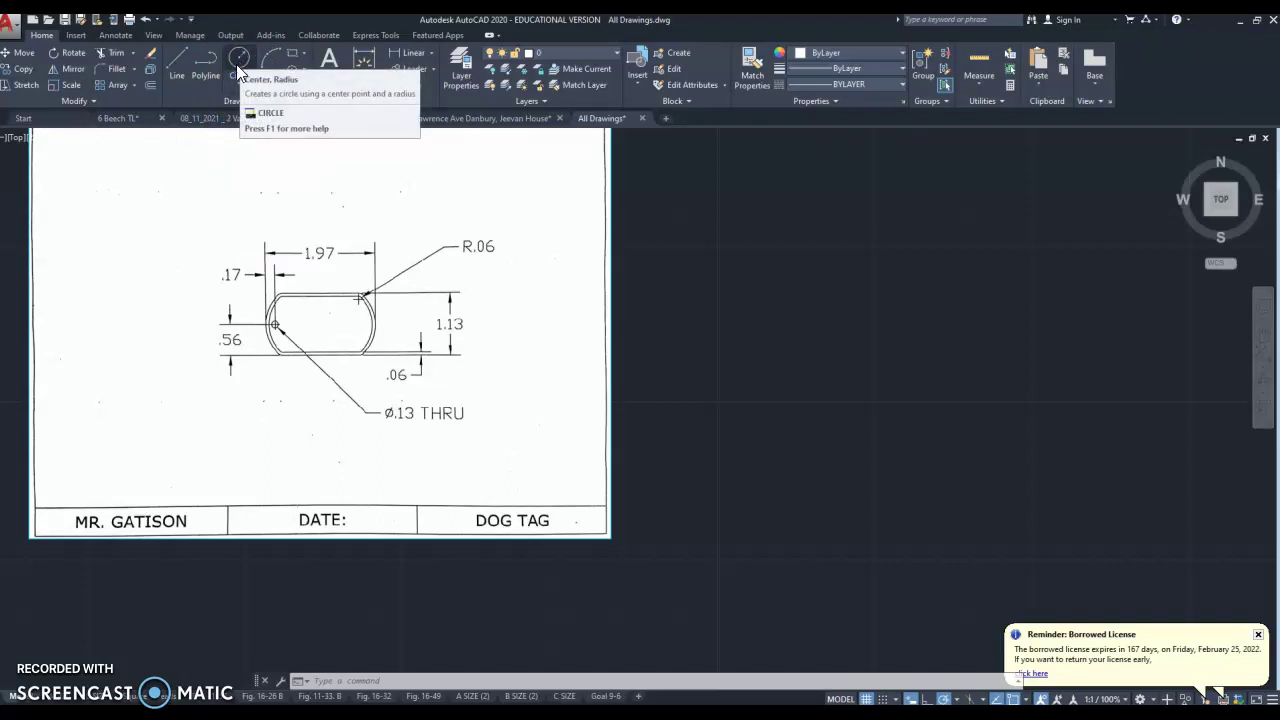
left_click(463, 208)
scroll(314, 223, "down", 2)
scroll(526, 214, "up", 2)
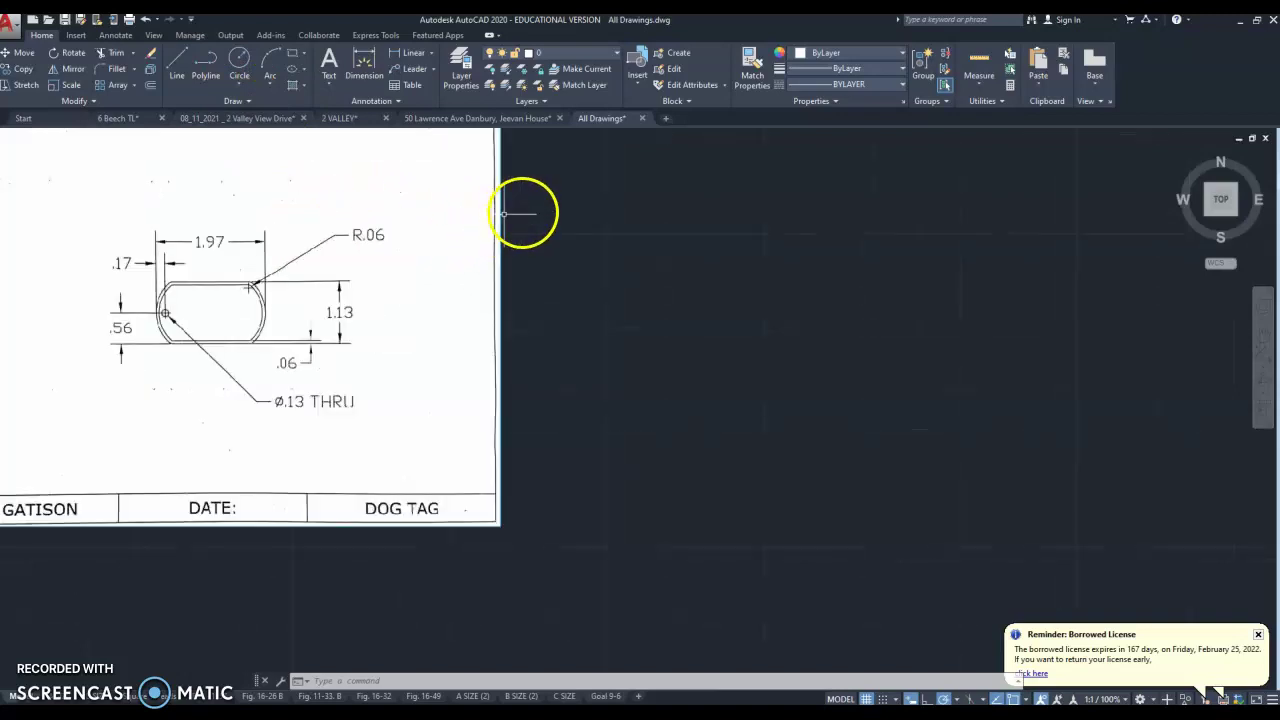
scroll(691, 251, "down", 4)
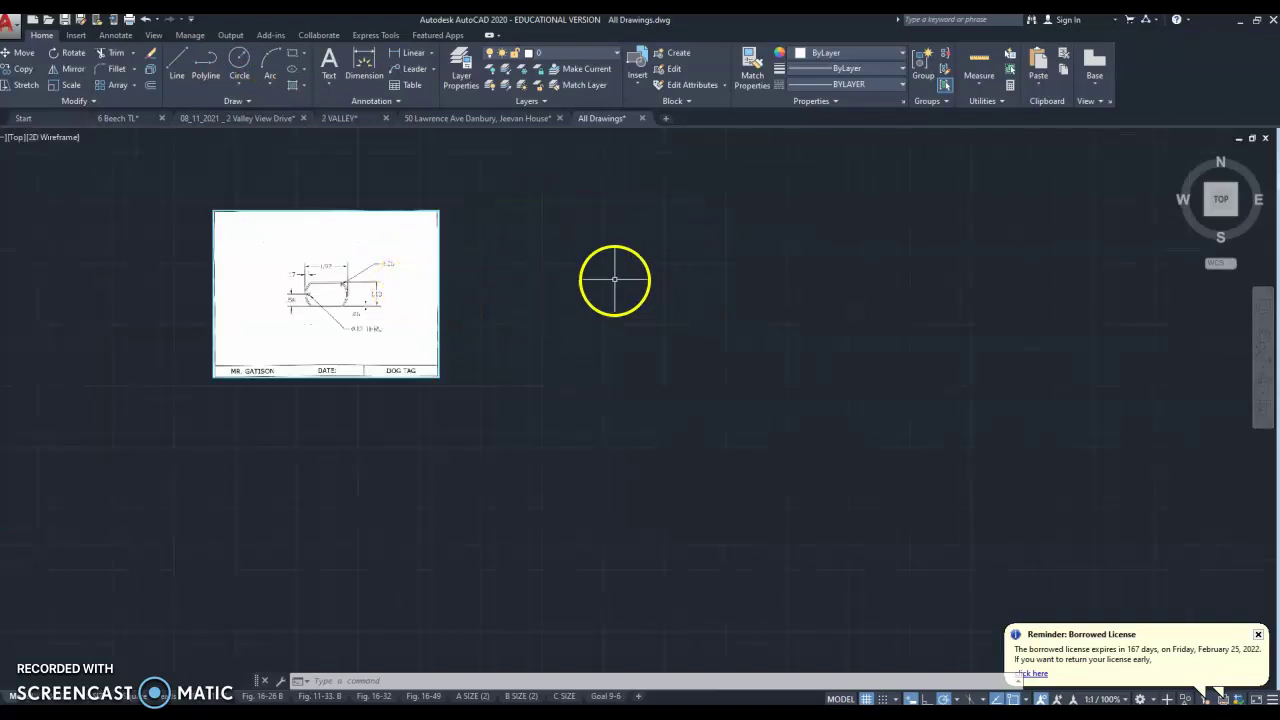
scroll(477, 297, "up", 1)
scroll(481, 260, "down", 1)
scroll(481, 250, "up", 1)
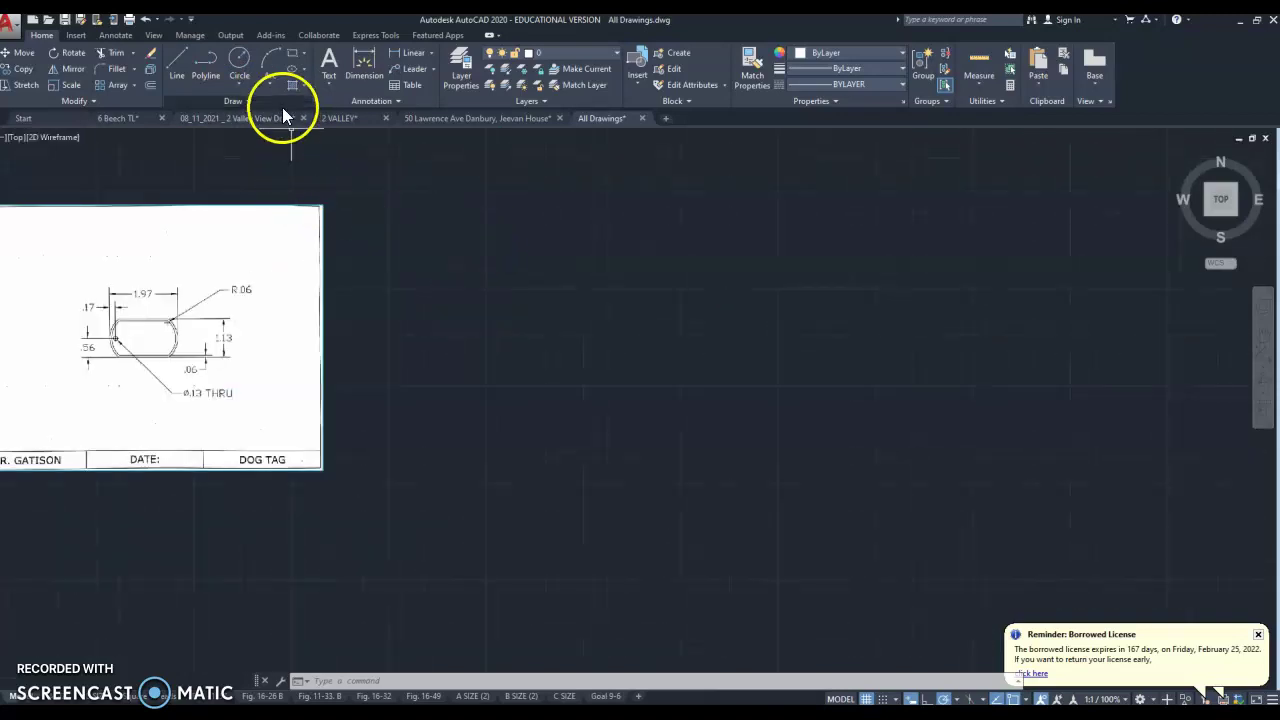
Draw a circle by center and diameter in the empty space beside the reference drawing, with a diameter of 2.
left_click(239, 77)
left_click_drag(241, 88, 257, 109)
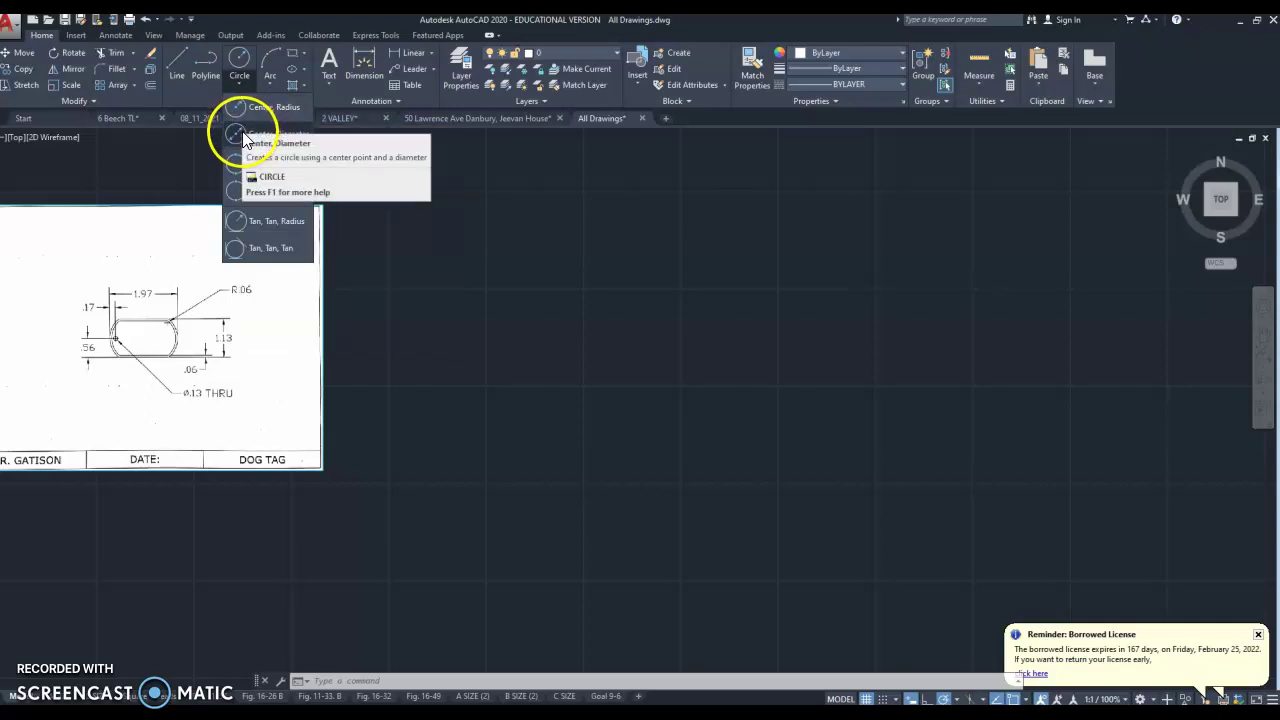
left_click(244, 141)
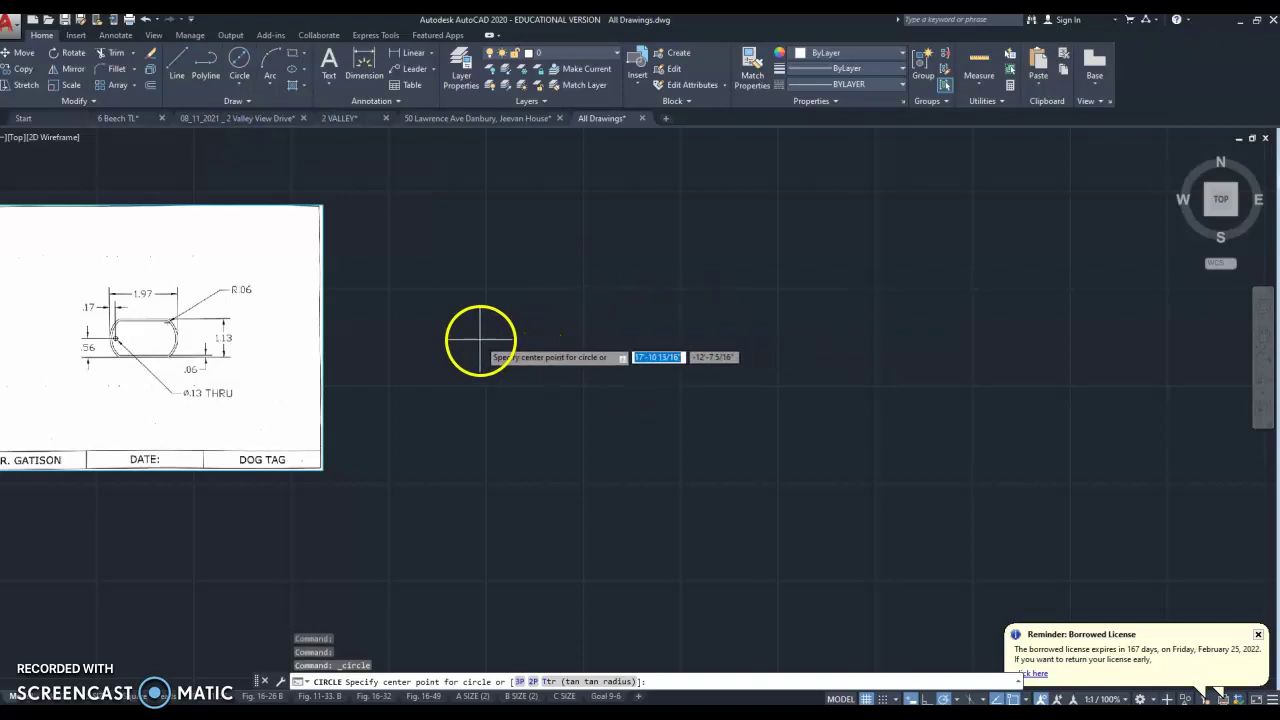
left_click(244, 76)
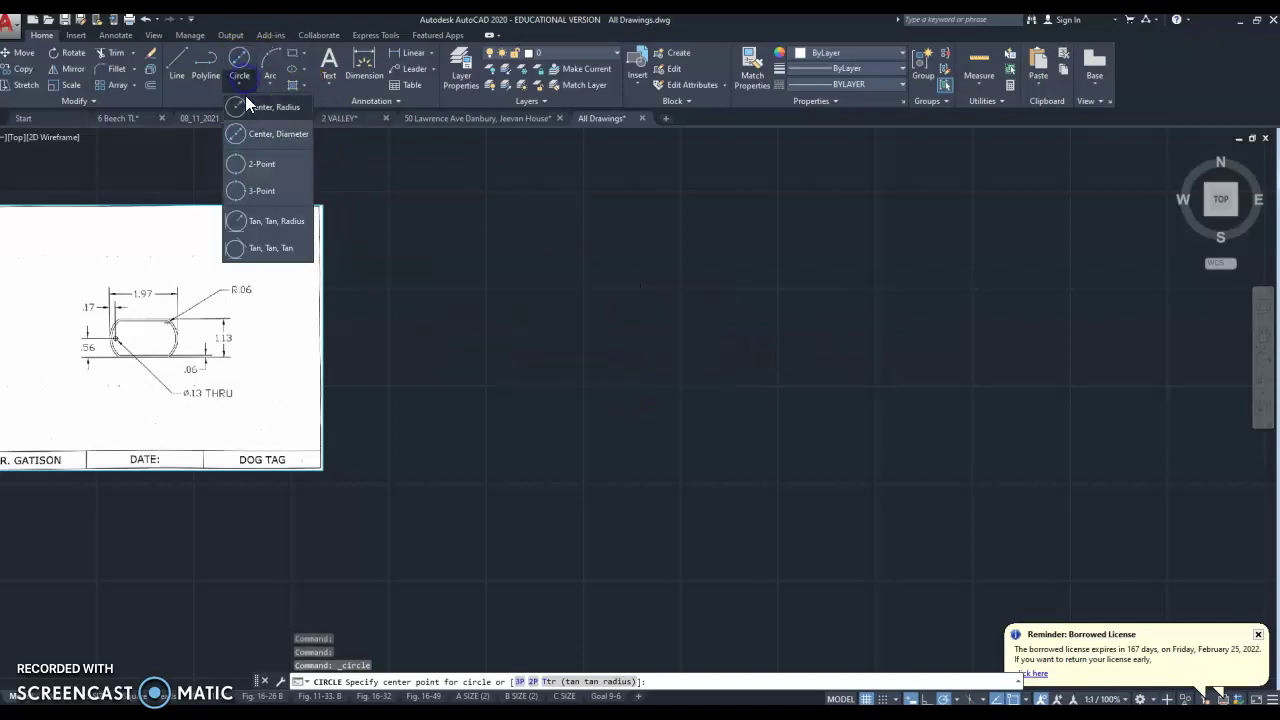
left_click(243, 134)
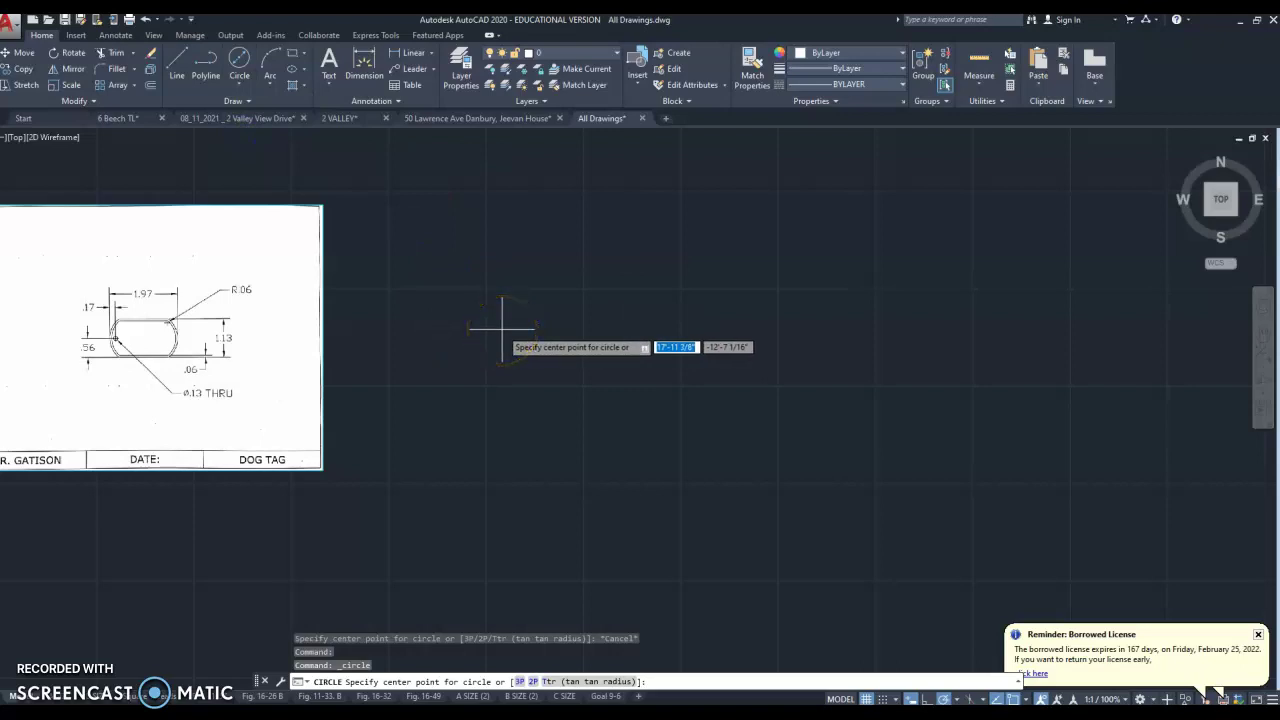
left_click(502, 328)
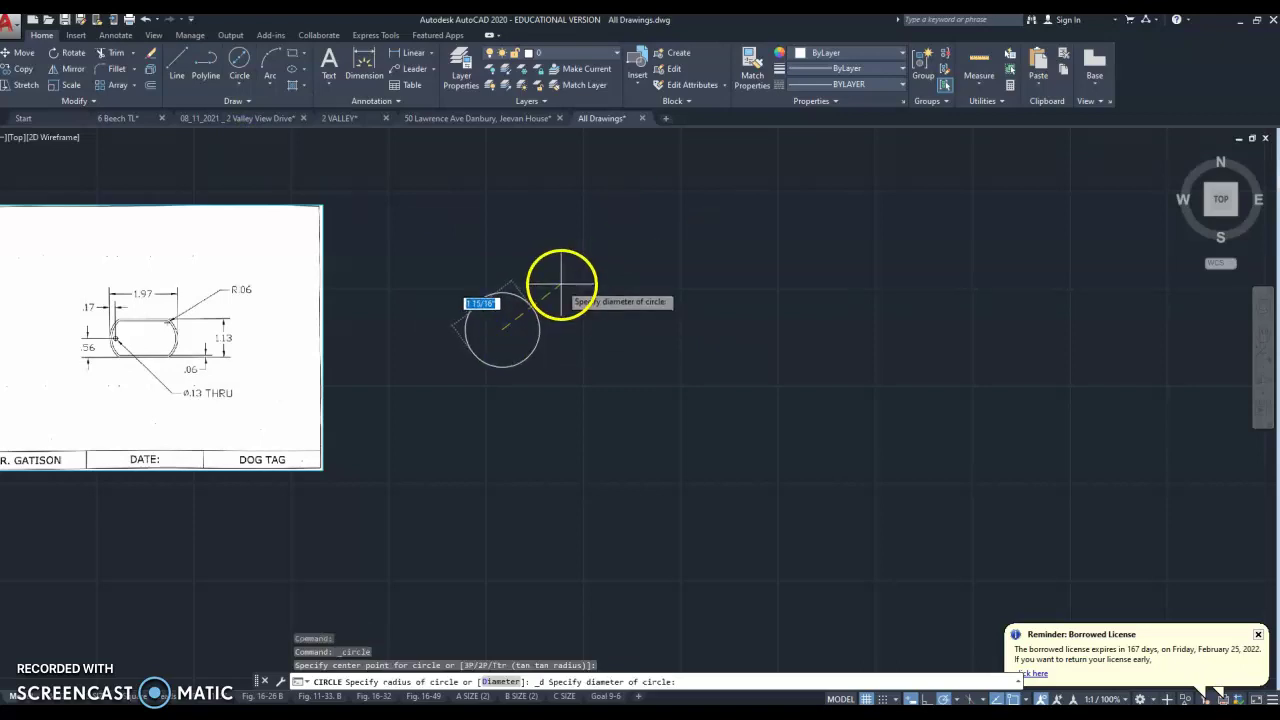
type("2")
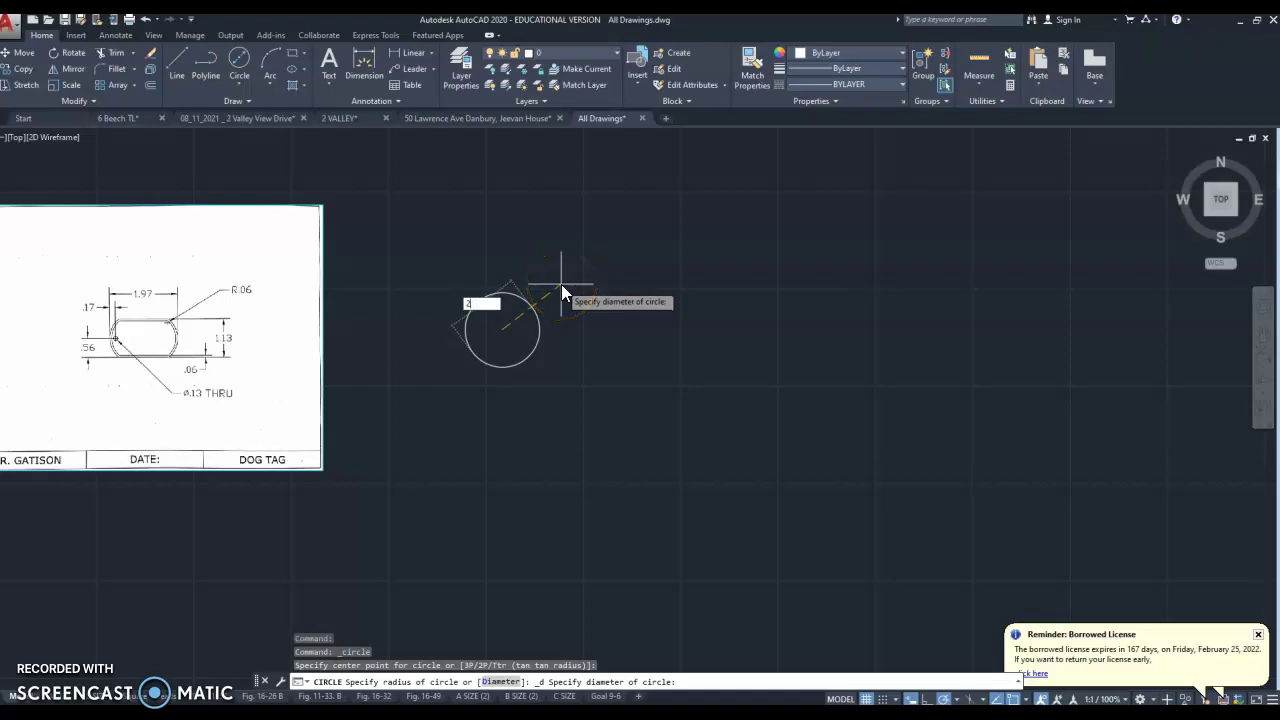
key("Return")
scroll(480, 360, "up", 2)
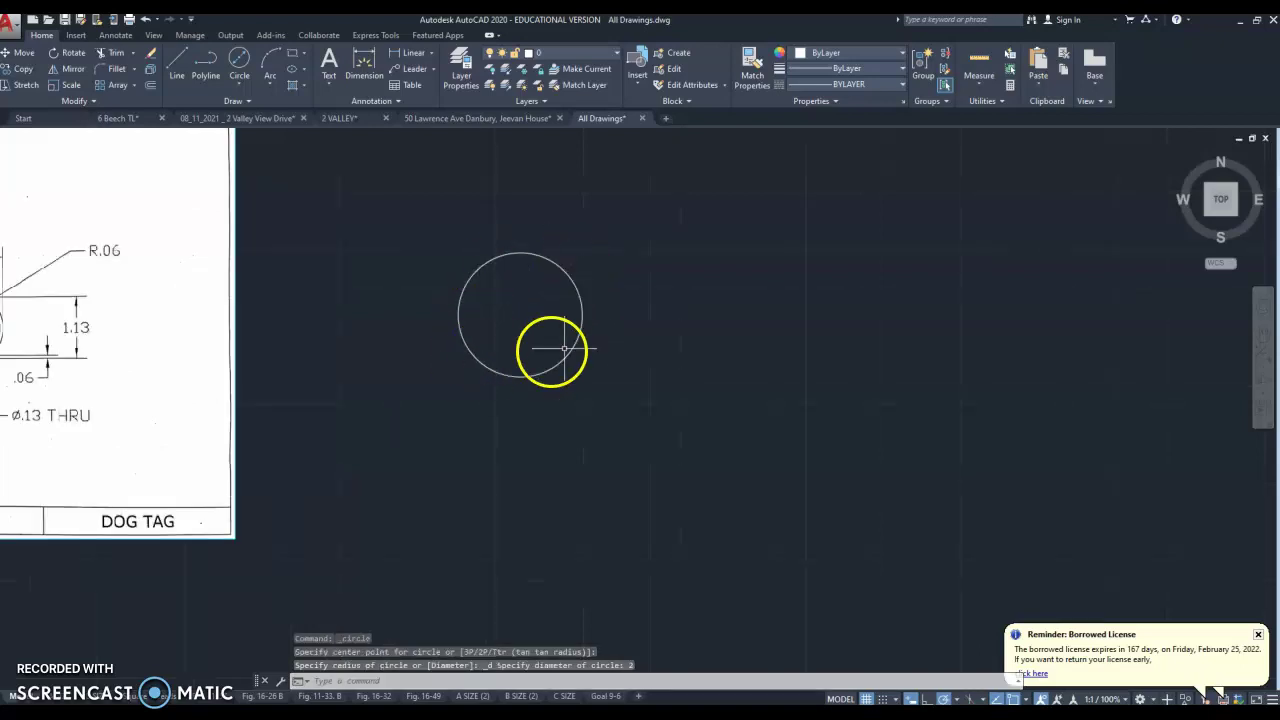
Draw a vertical line 1.13 long, running downward in the space between the reference drawing and the circle.
scroll(633, 318, "down", 2)
scroll(581, 296, "up", 2)
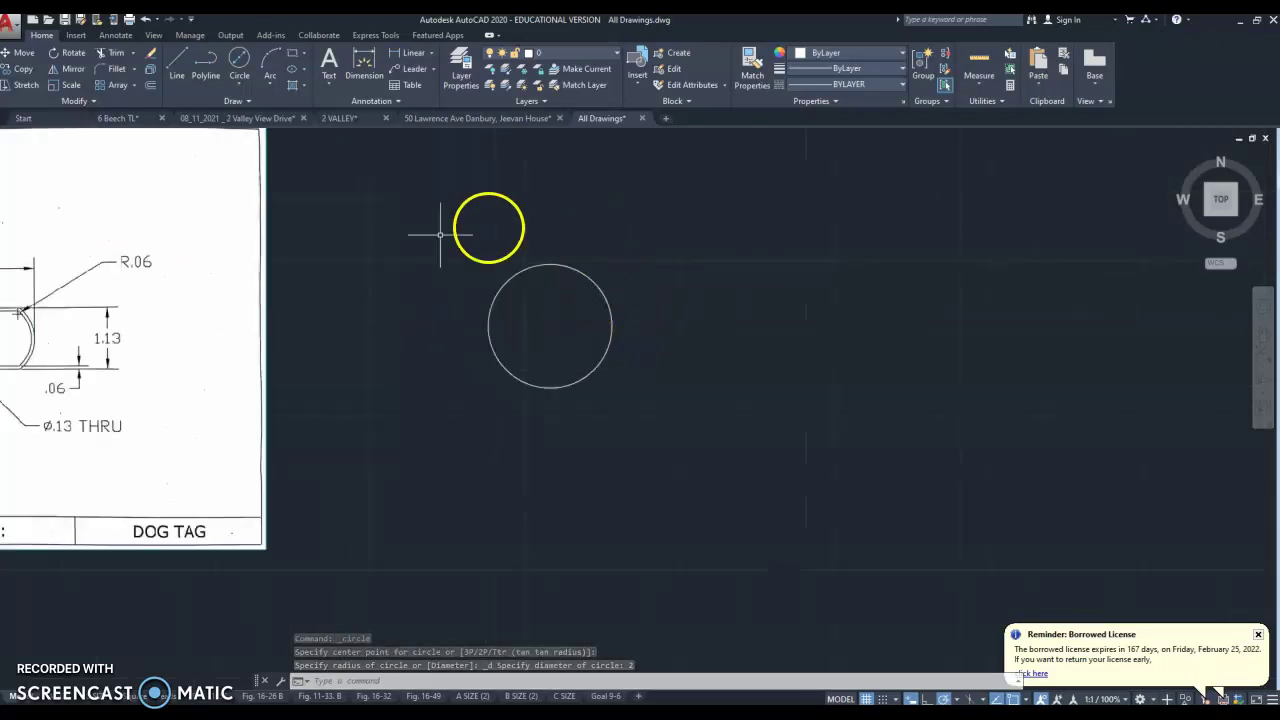
scroll(640, 345, "down", 2)
scroll(640, 335, "up", 2)
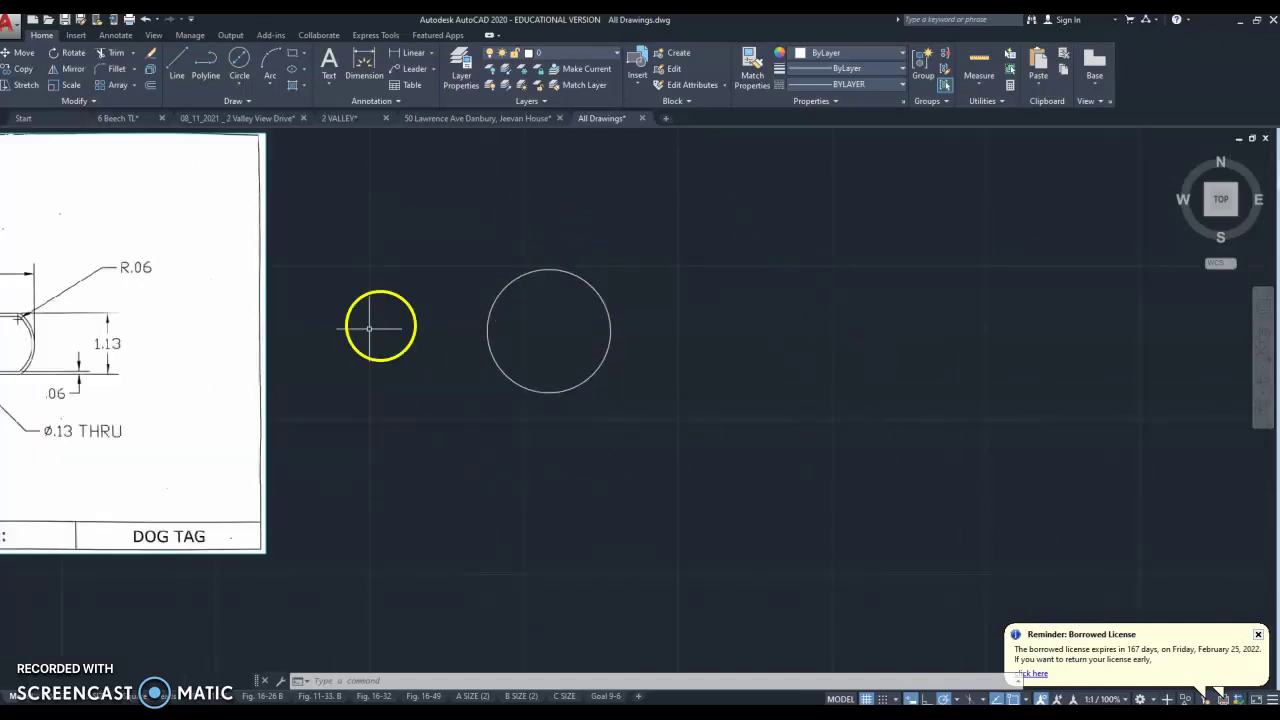
left_click(183, 72)
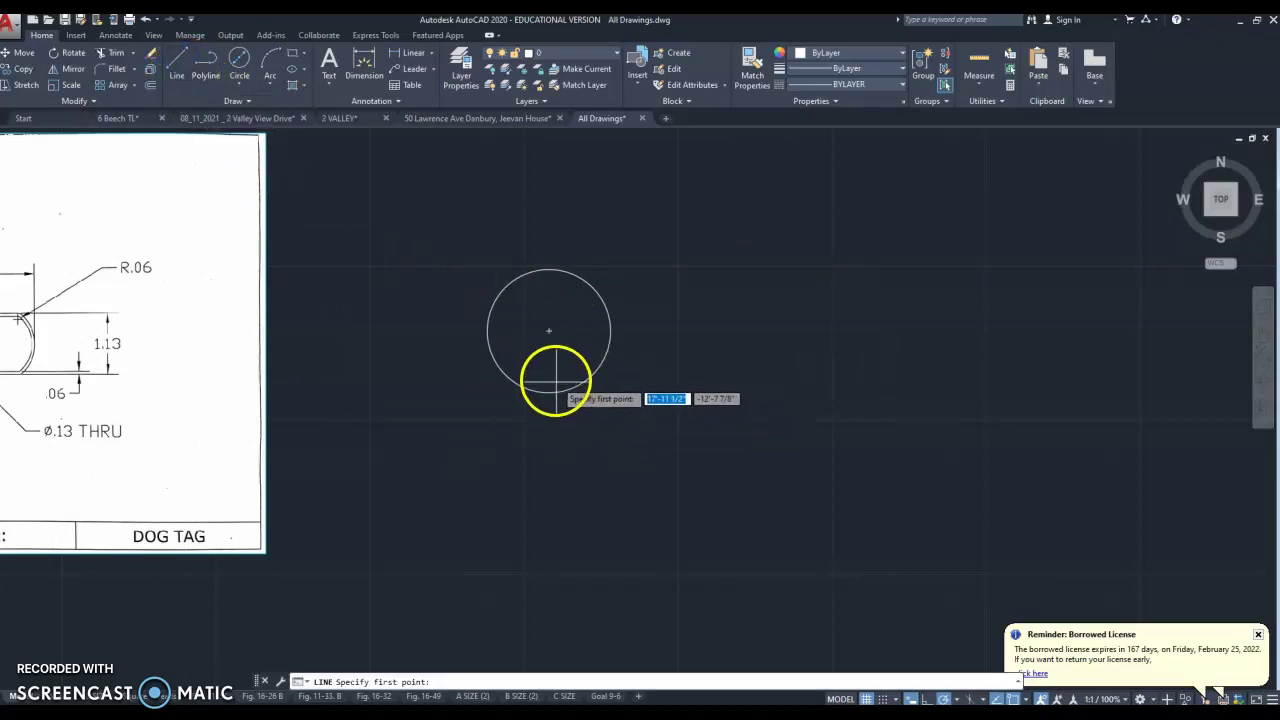
left_click(439, 271)
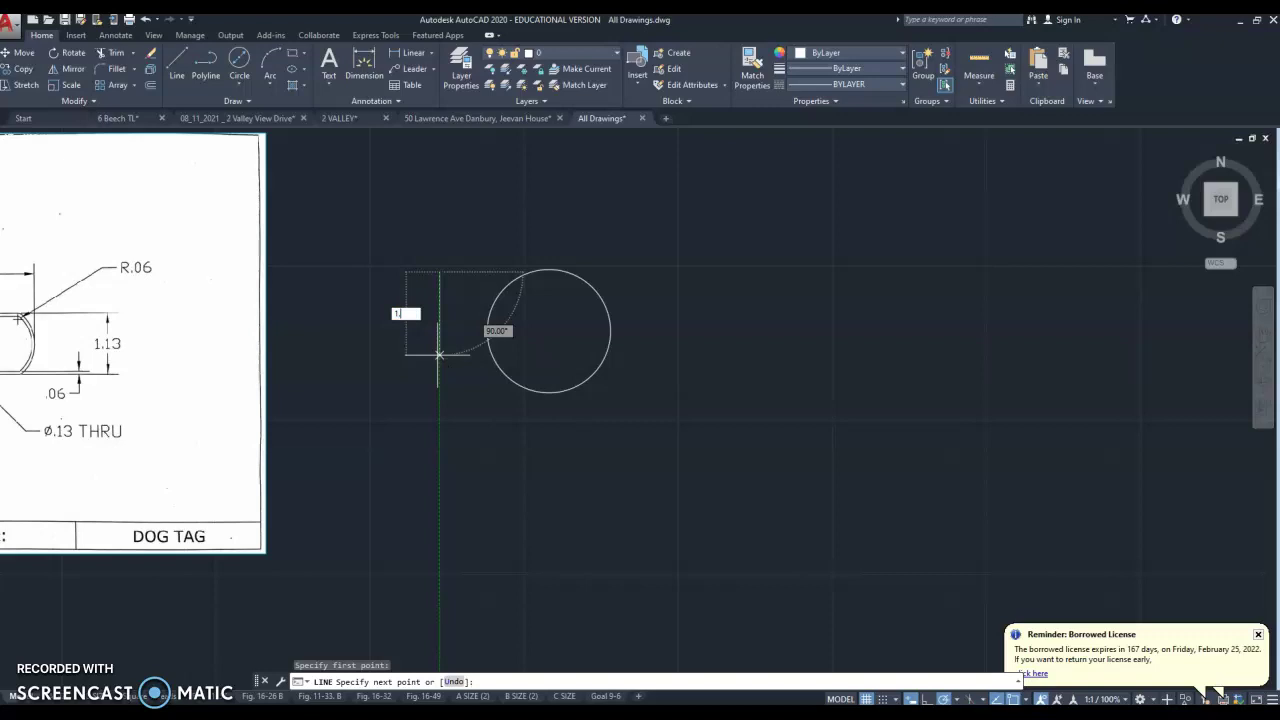
key("Return")
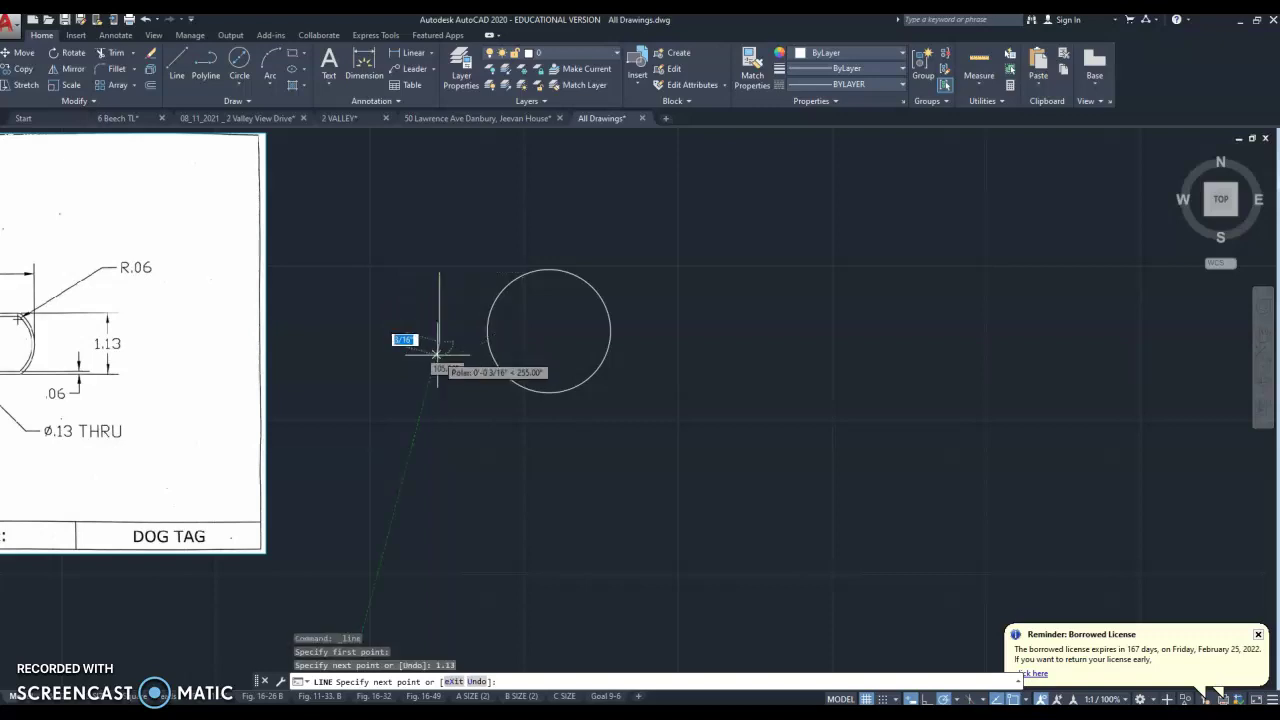
key("Escape")
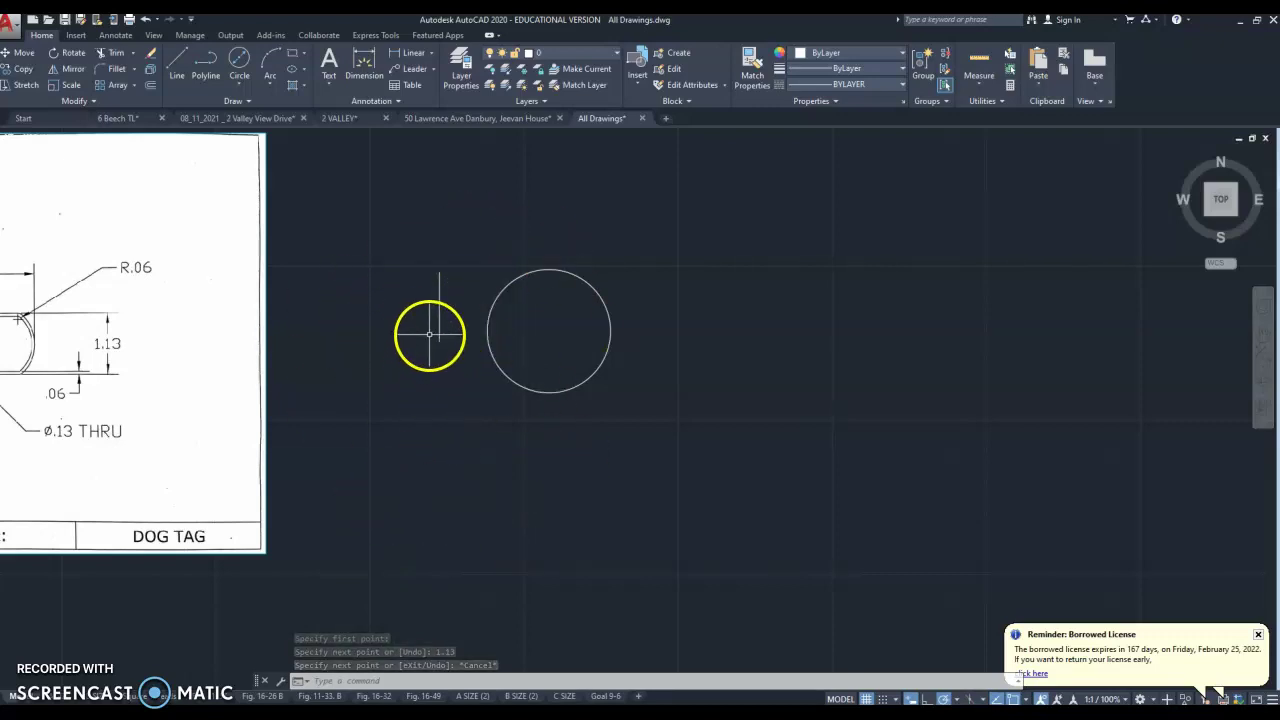
Move the vertical line by its midpoint onto the circle's center.
scroll(430, 333, "up", 2)
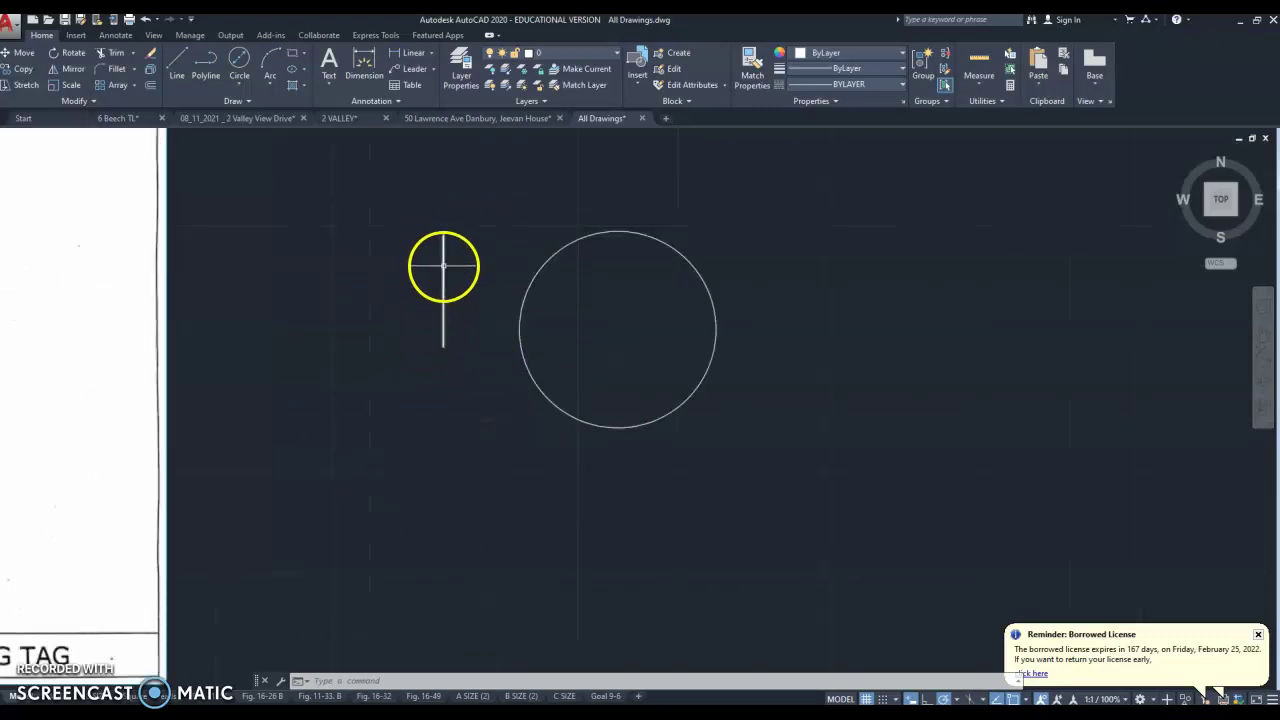
left_click(443, 265)
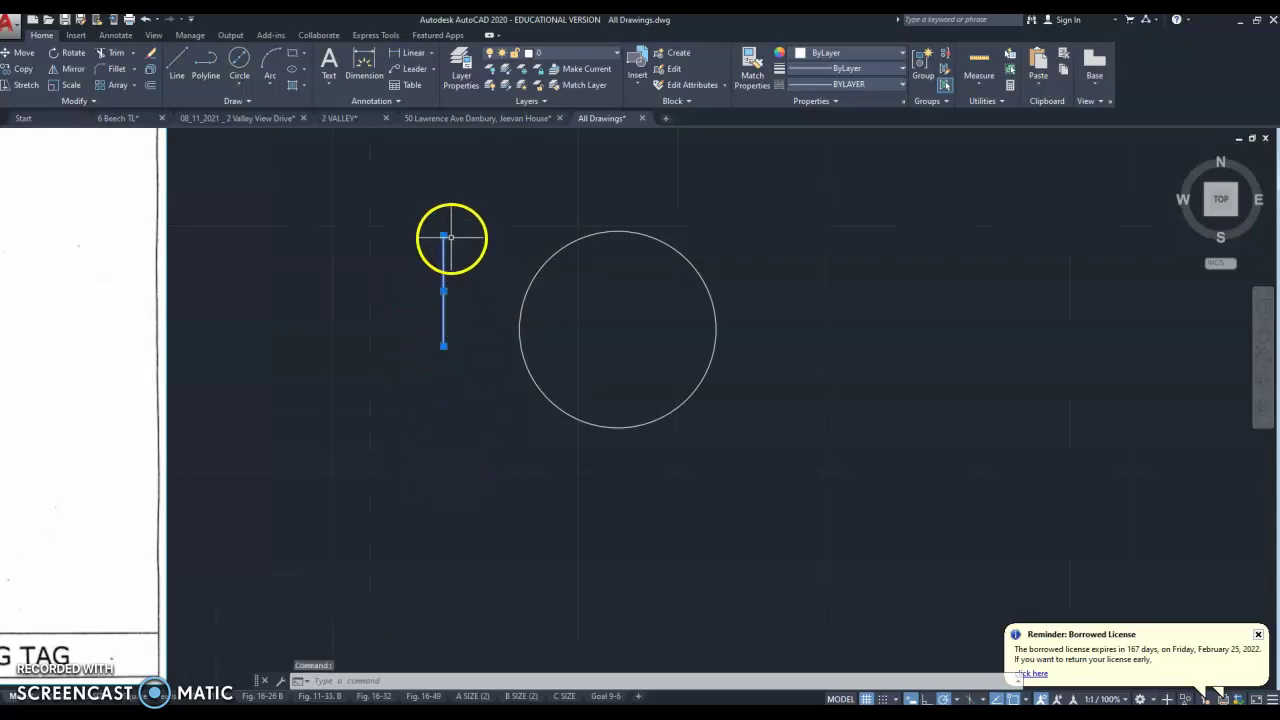
left_click(443, 292)
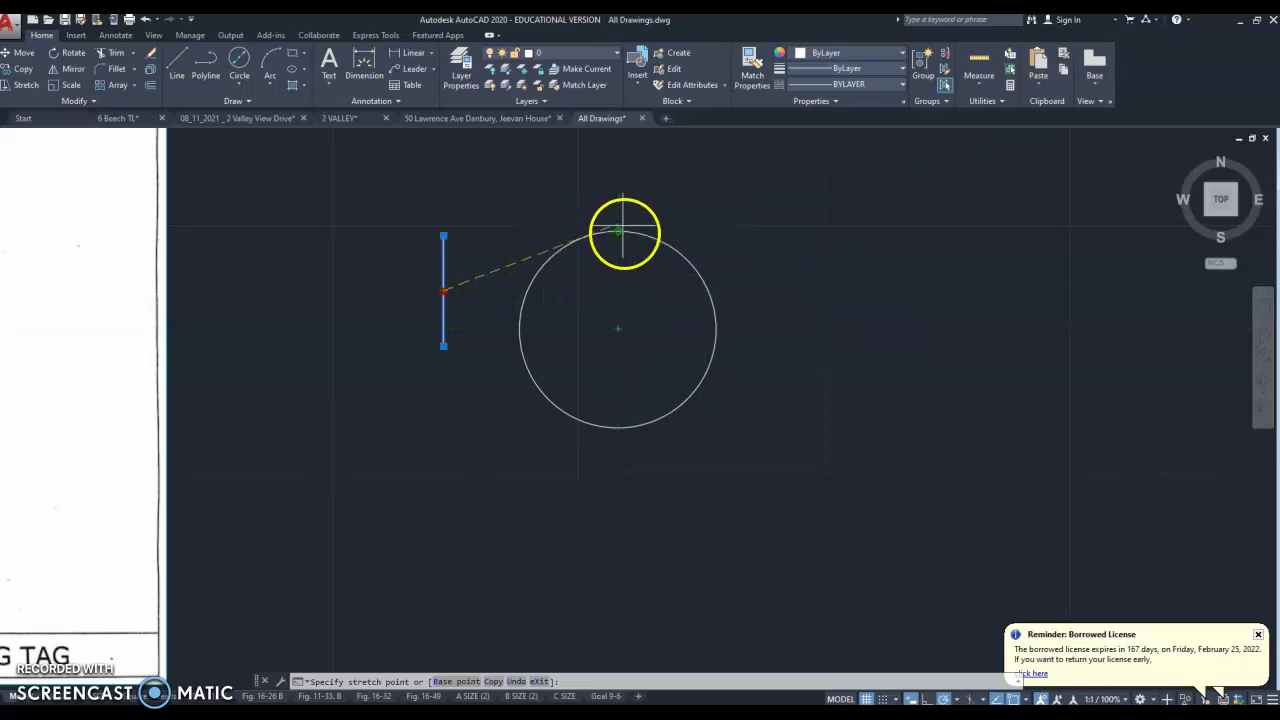
left_click(618, 328)
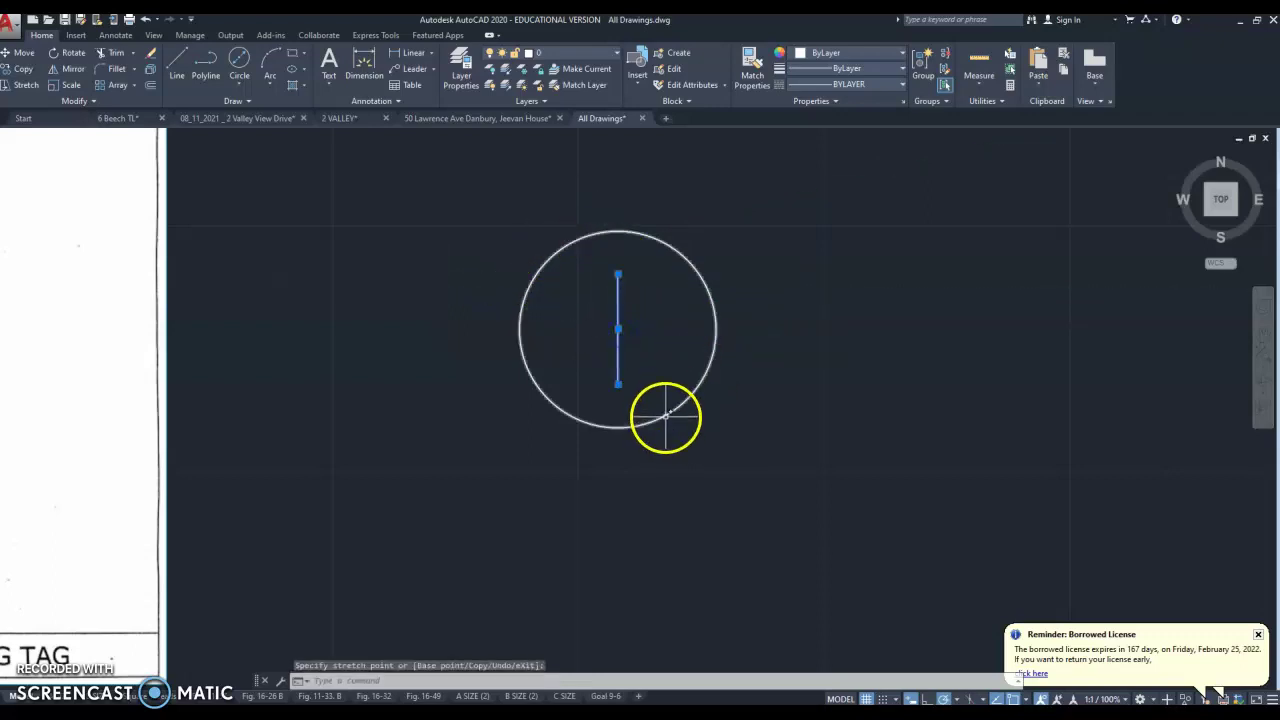
key("Escape")
Draw a horizontal line level with the vertical line's upper endpoint, extending past both sides of the circle.
scroll(636, 332, "down", 2)
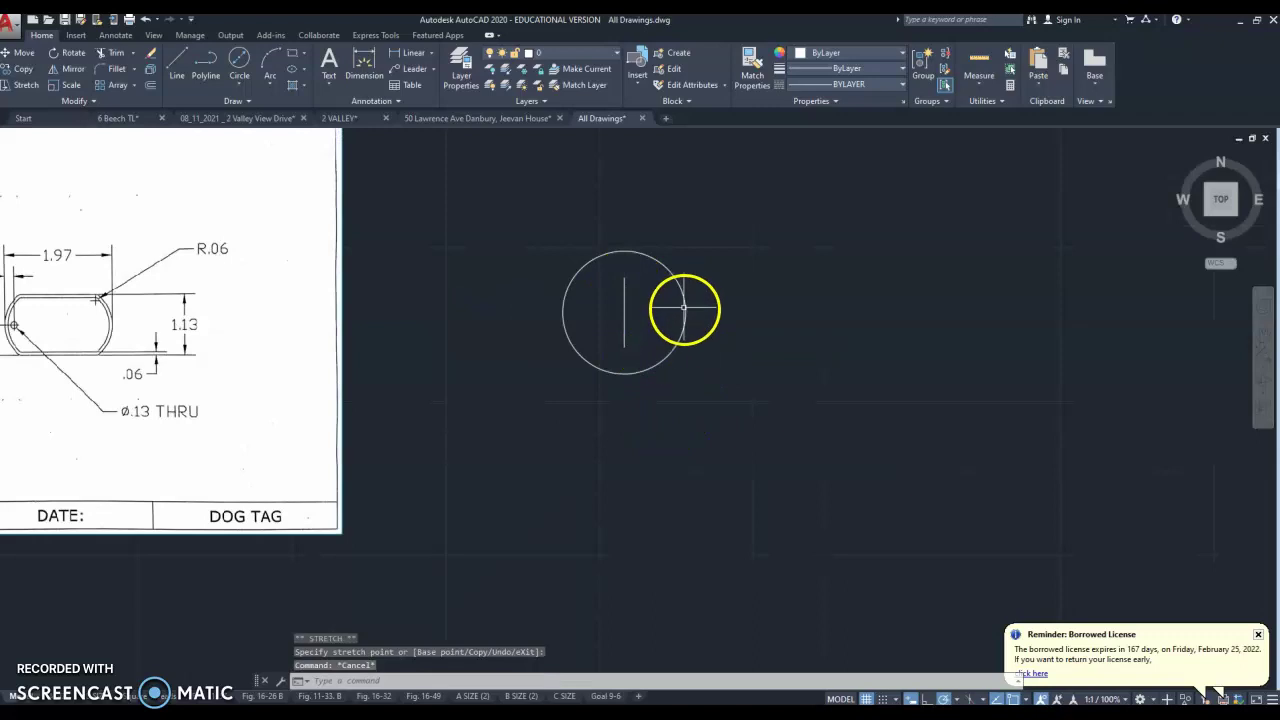
scroll(686, 300, "up", 2)
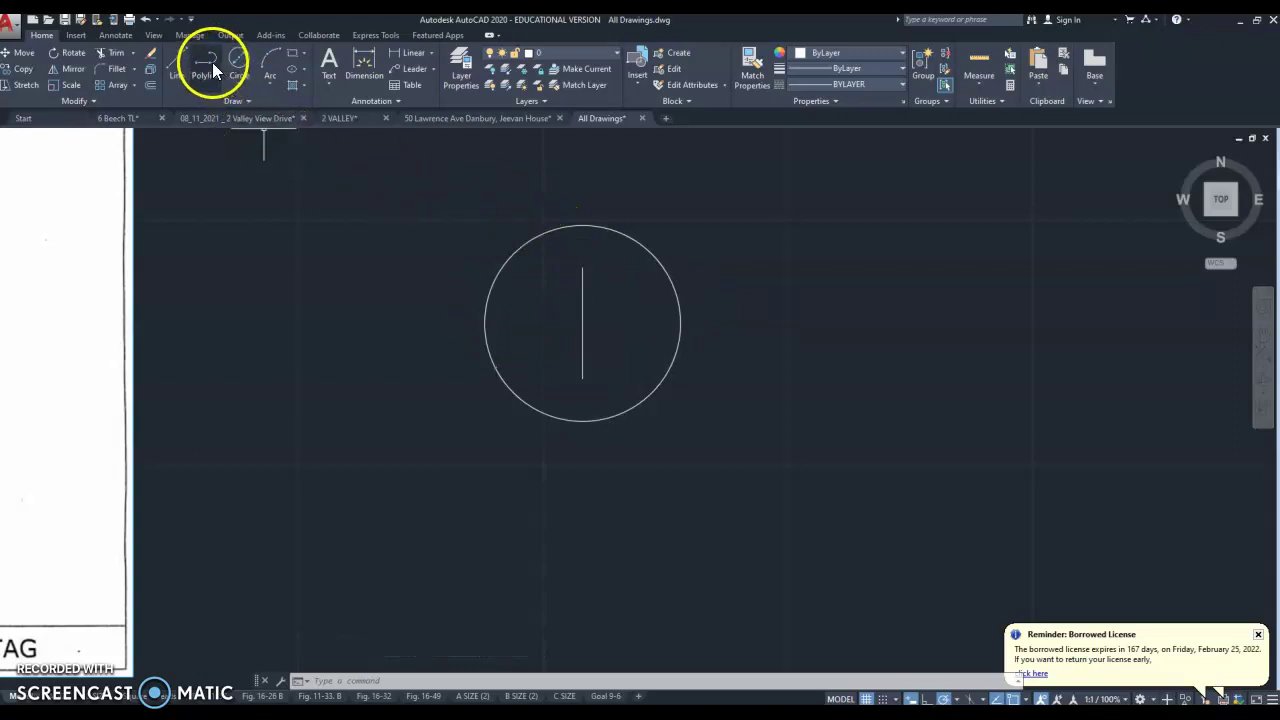
left_click(180, 62)
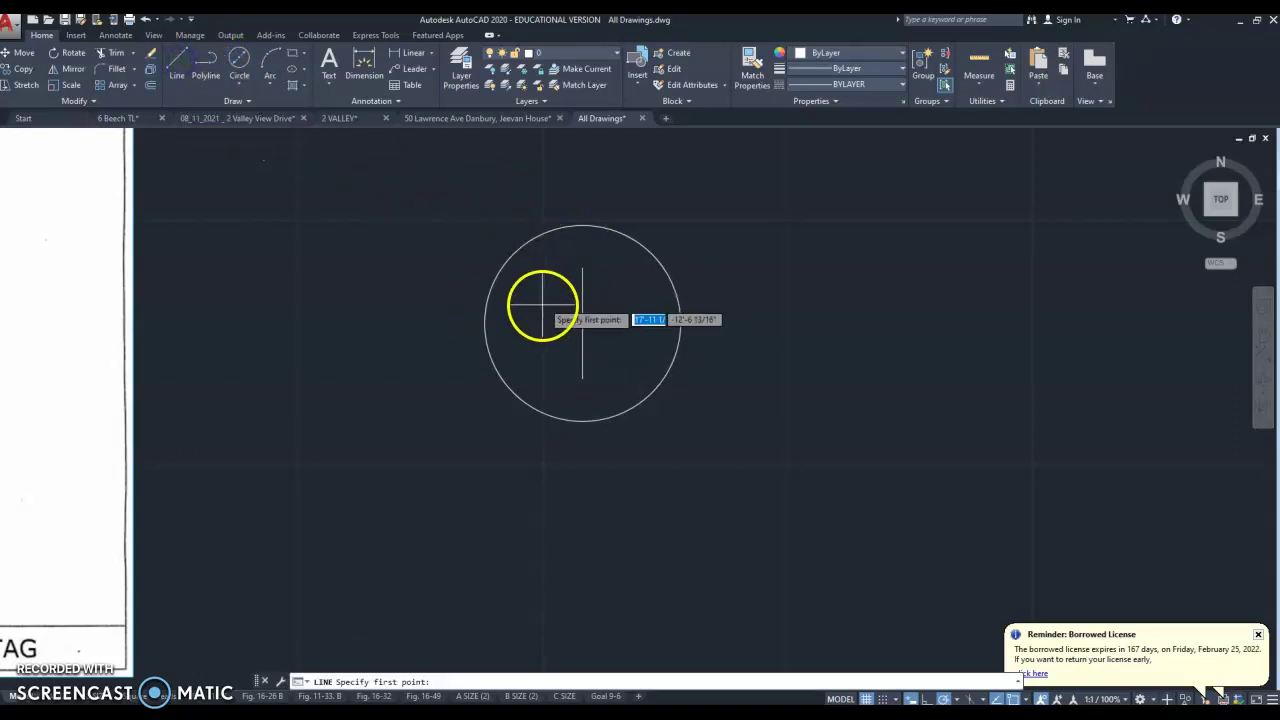
scroll(523, 277, "up", 2)
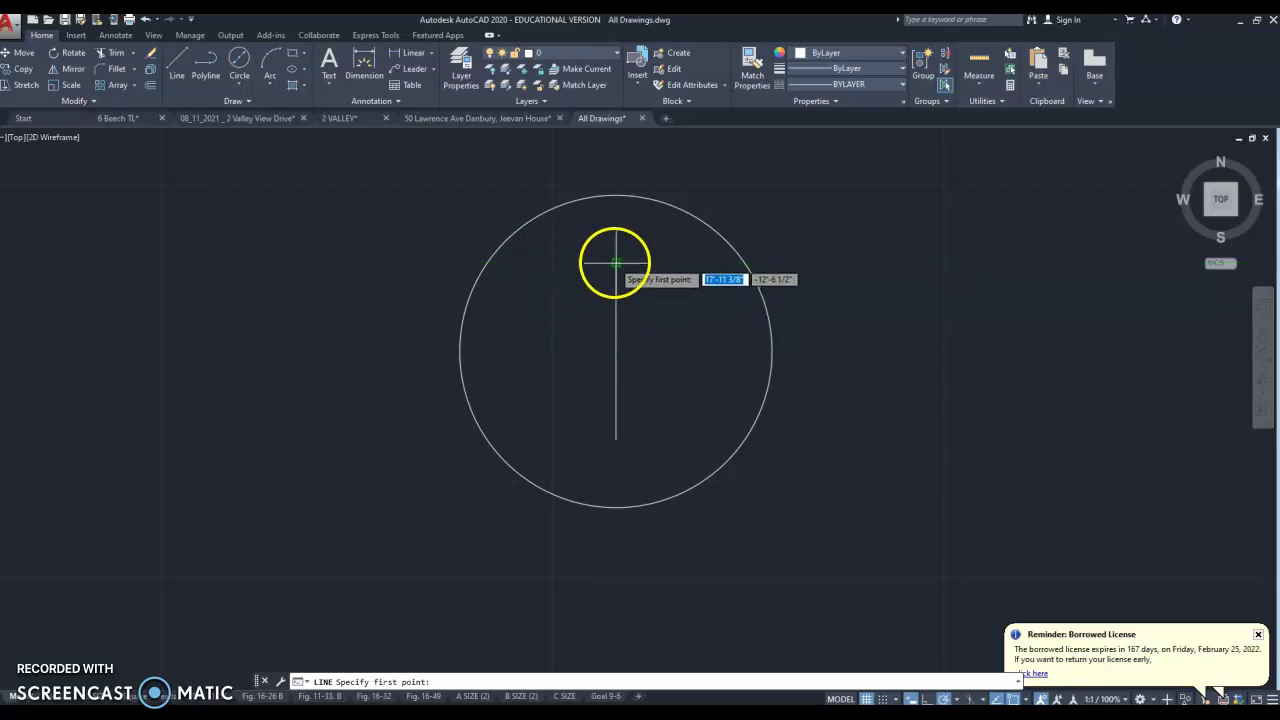
left_click(452, 261)
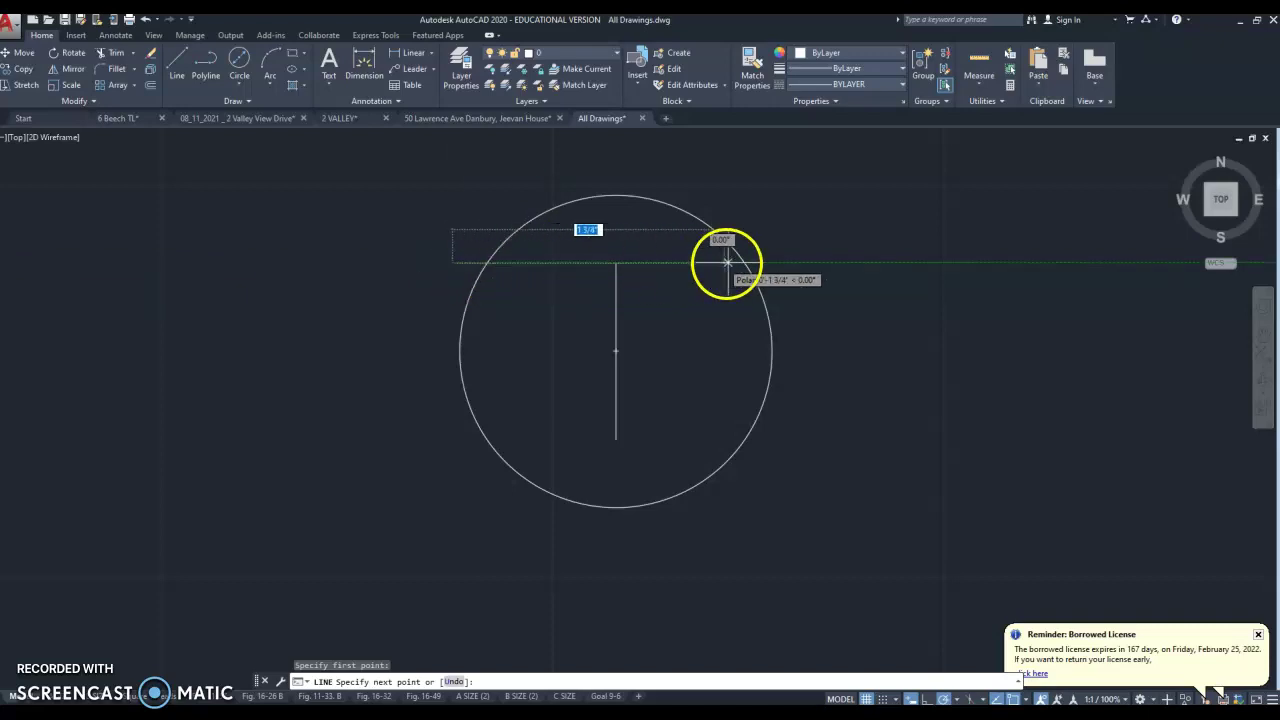
left_click(770, 262)
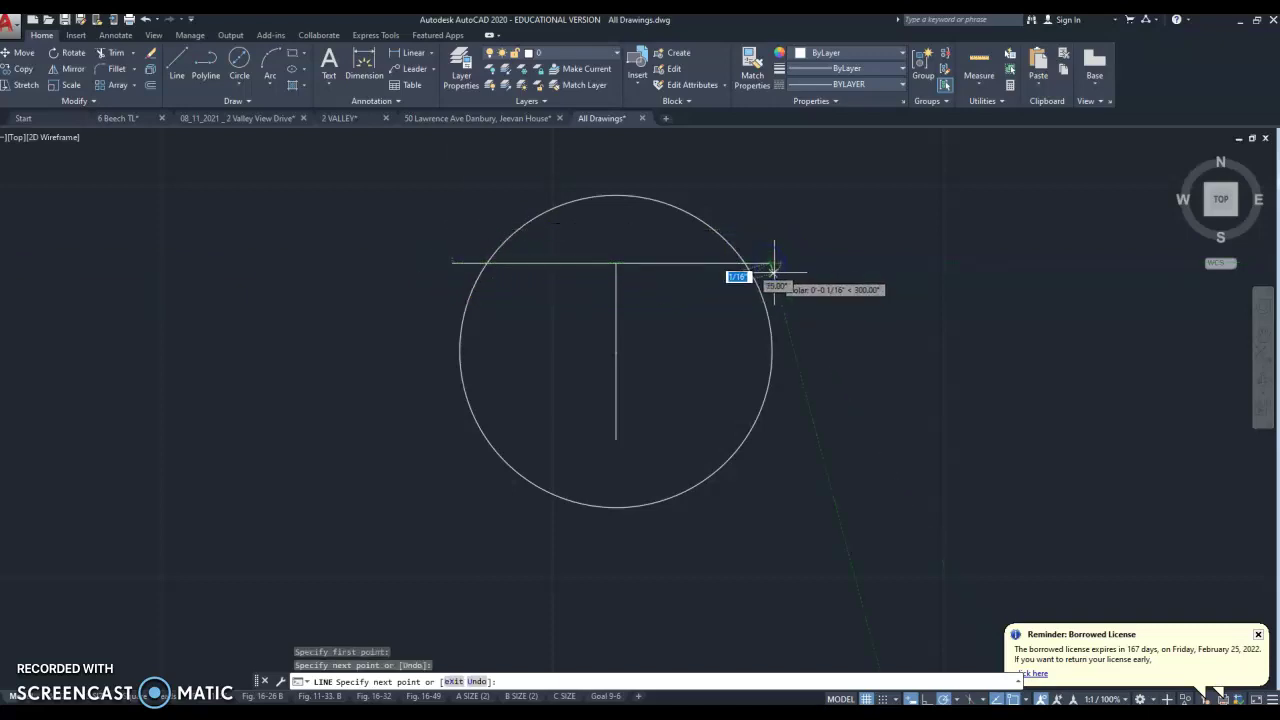
Draw a second horizontal line level with the vertical line's lower endpoint, extending past both sides of the circle.
key("Escape")
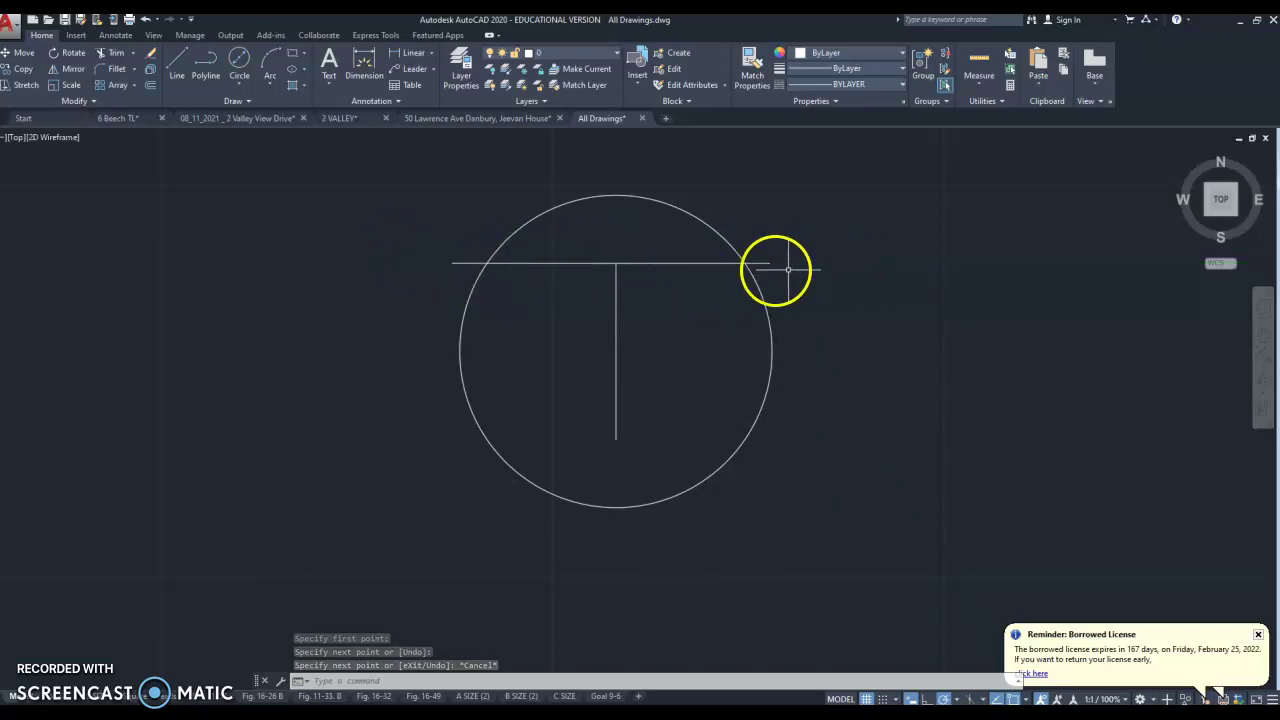
scroll(470, 268, "down", 2)
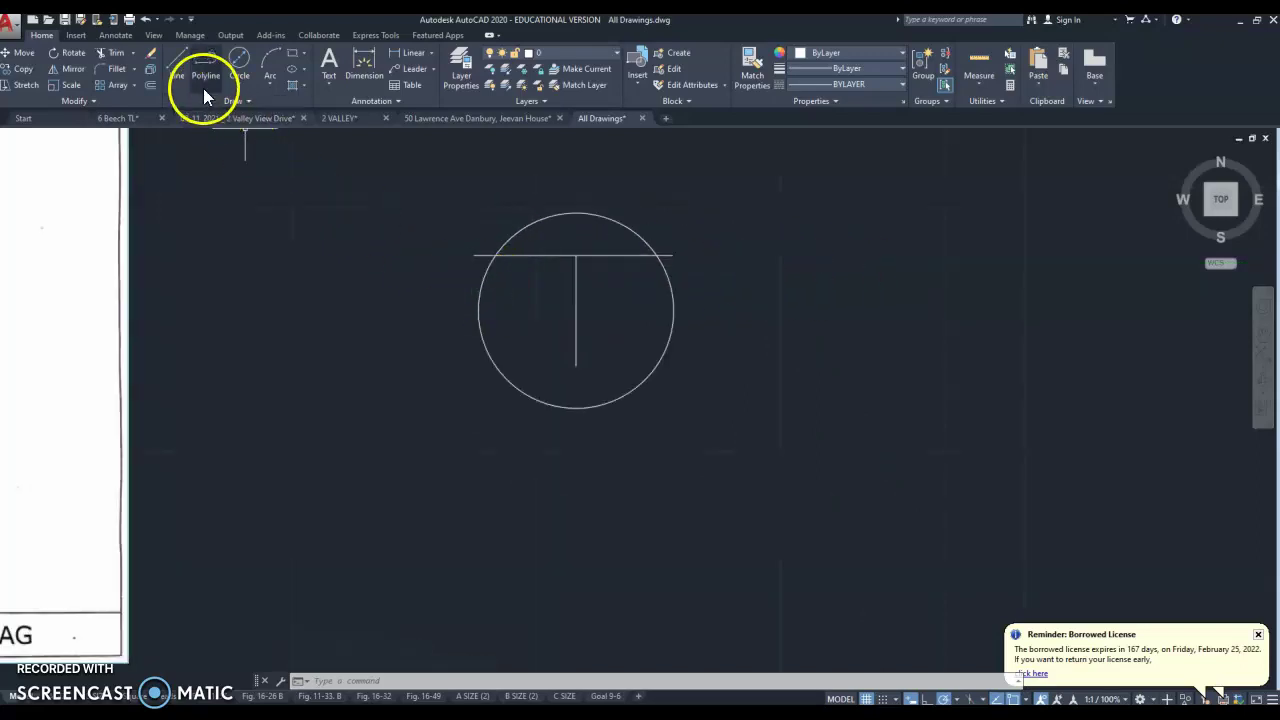
left_click(180, 64)
scroll(576, 366, "up", 2)
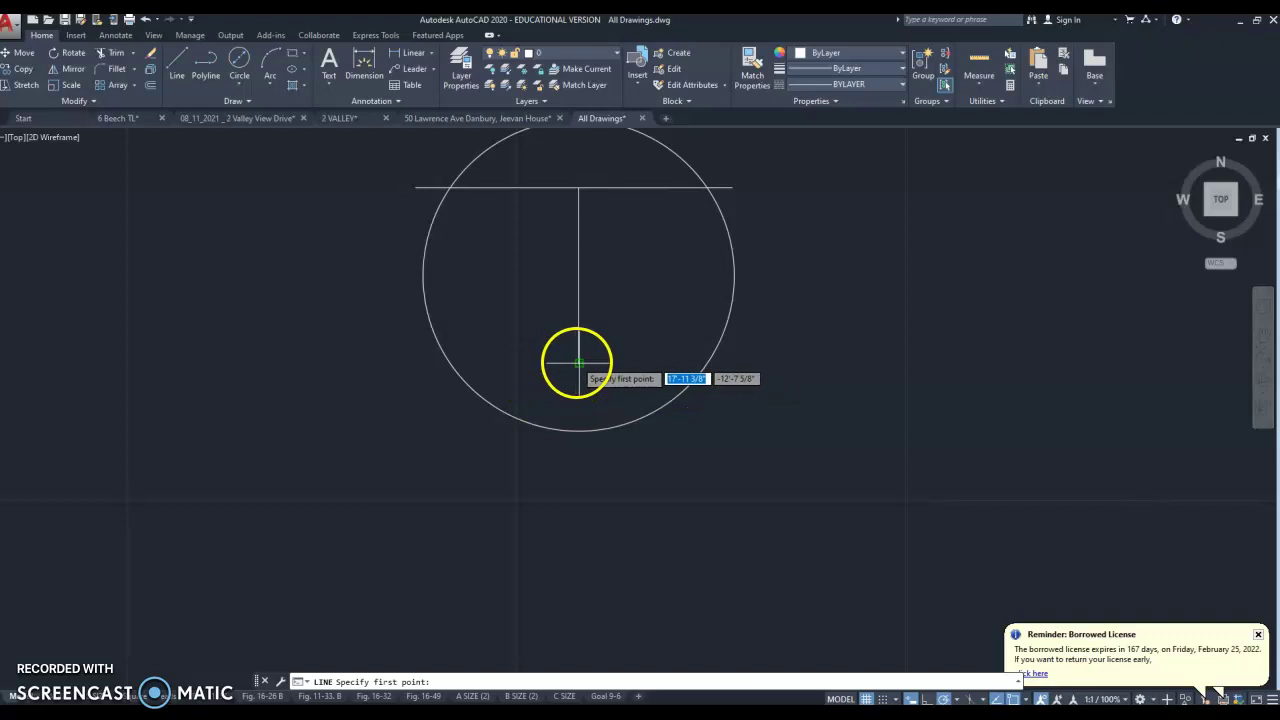
left_click(414, 362)
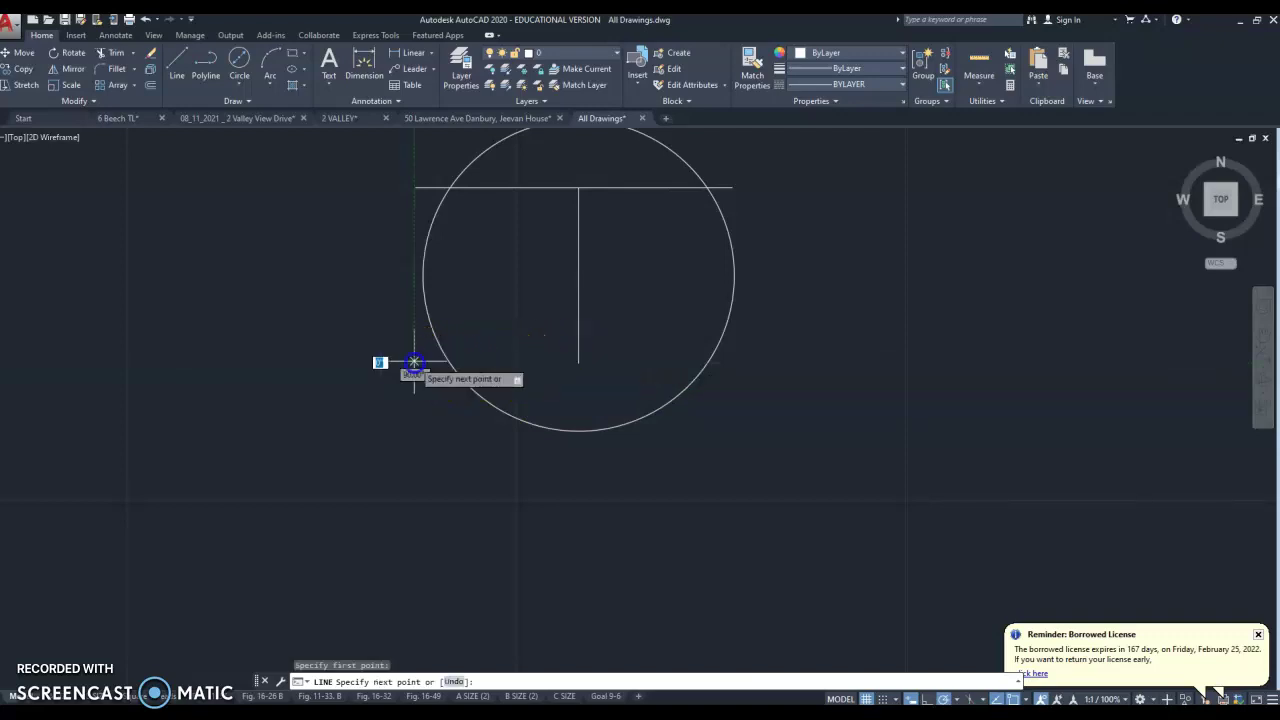
left_click(745, 363)
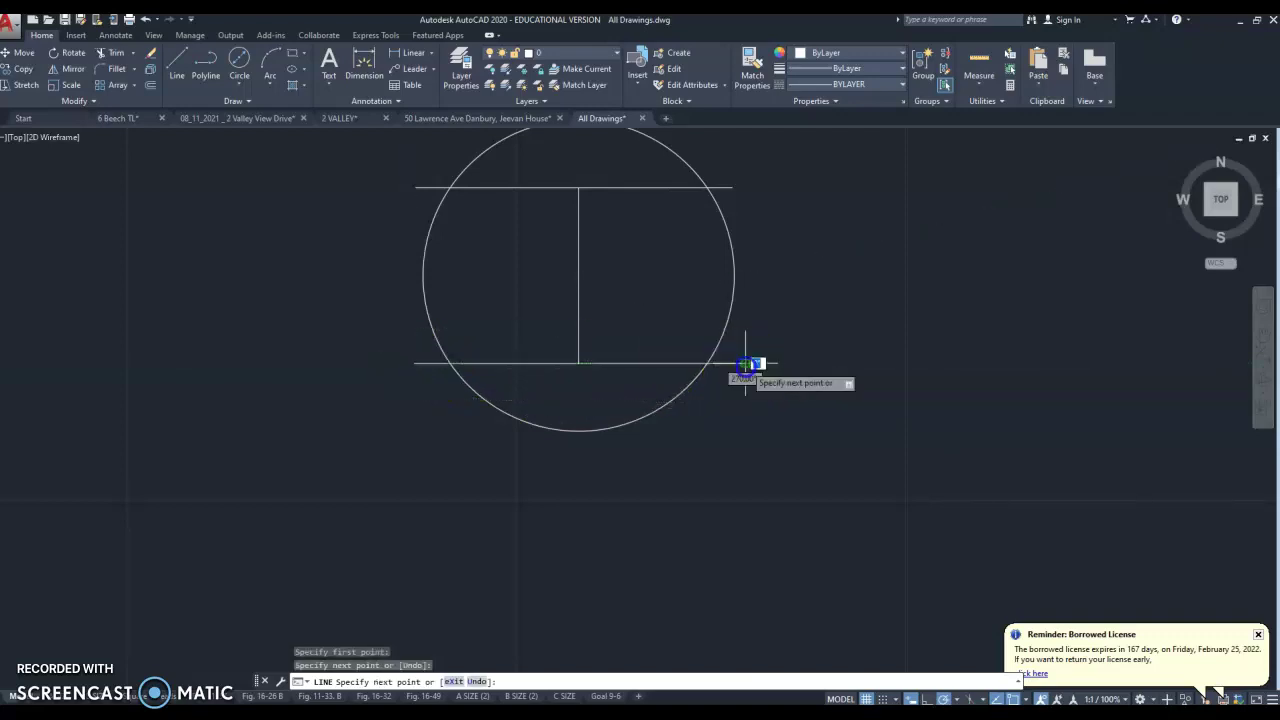
key("Escape")
scroll(692, 388, "down", 2)
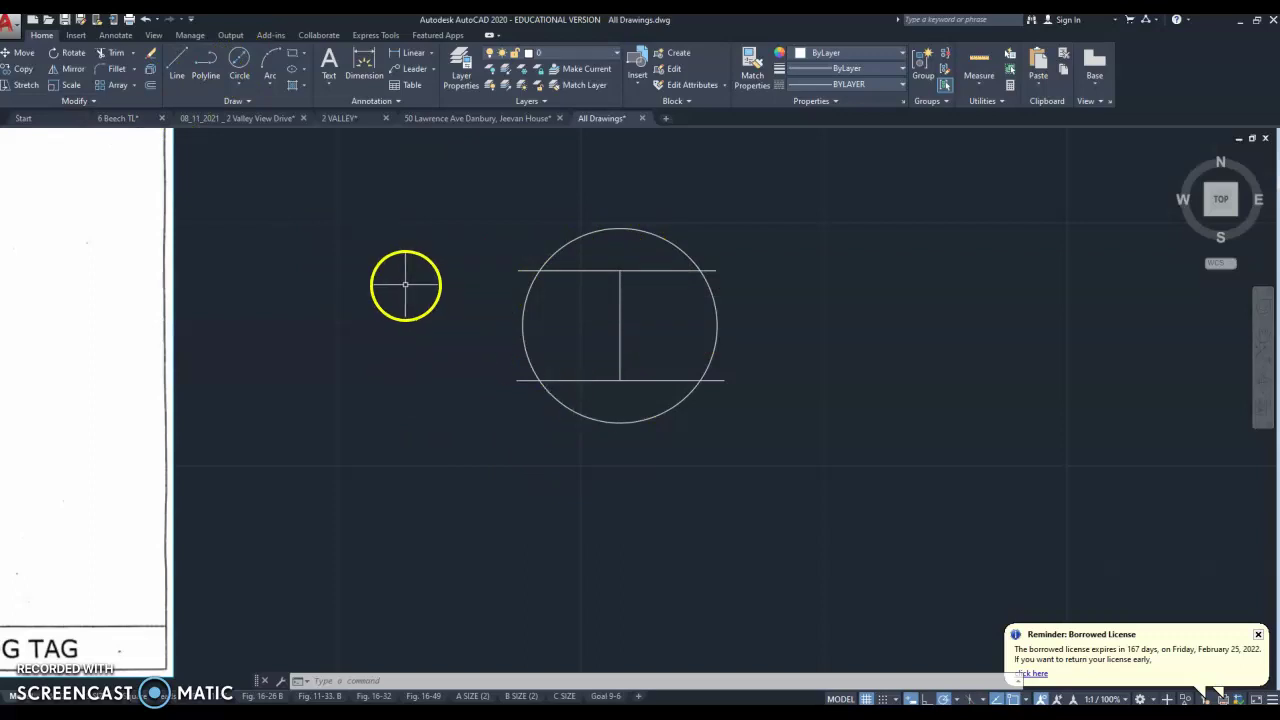
scroll(429, 286, "up", 2)
scroll(491, 240, "down", 2)
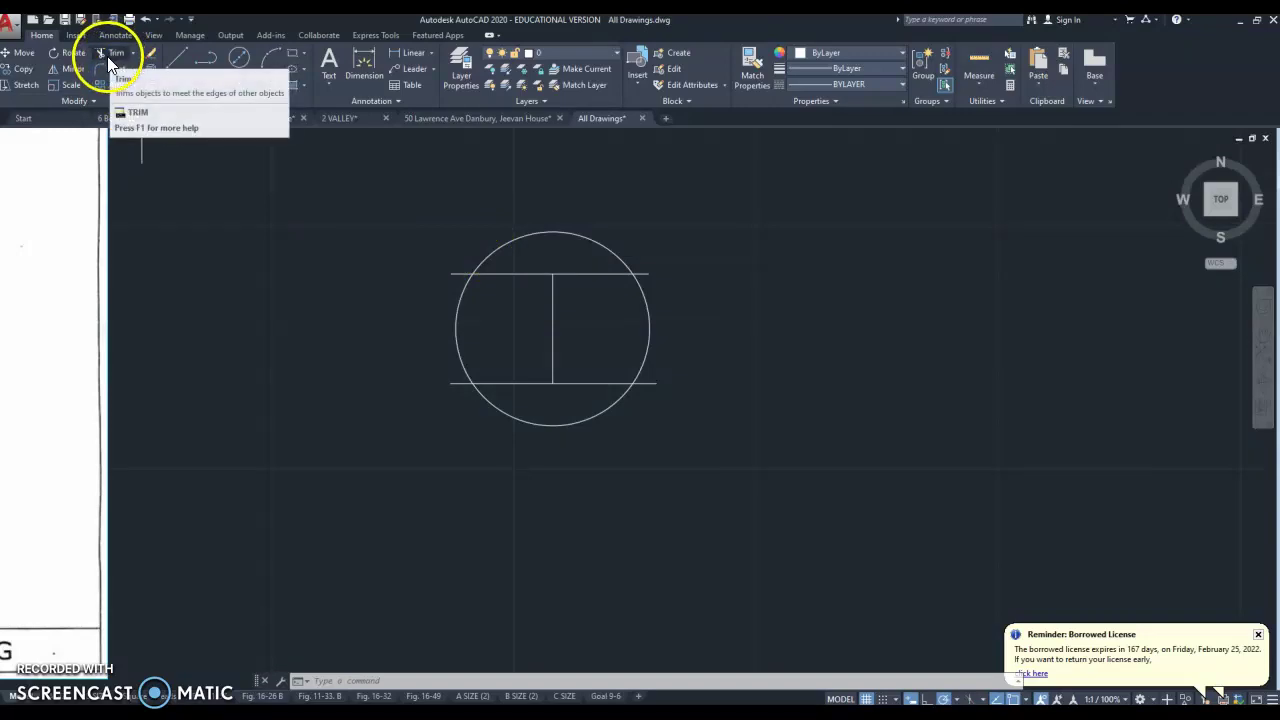
left_click(133, 101)
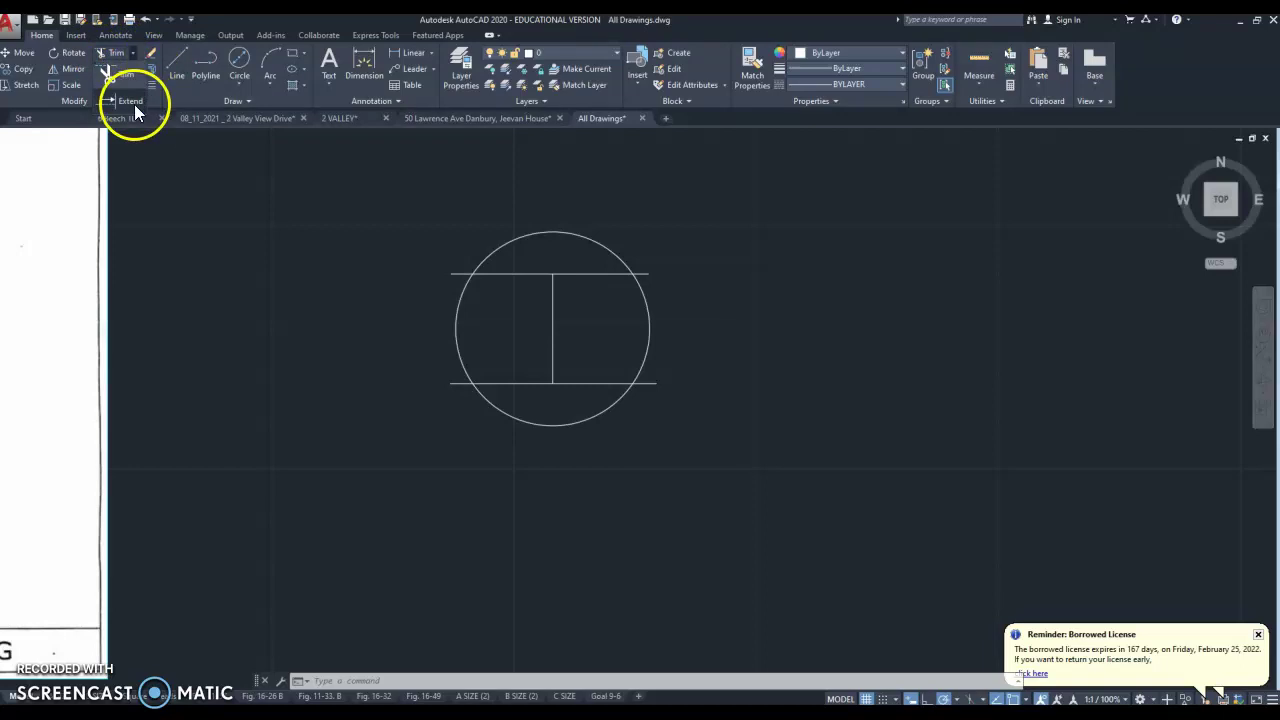
left_click(142, 52)
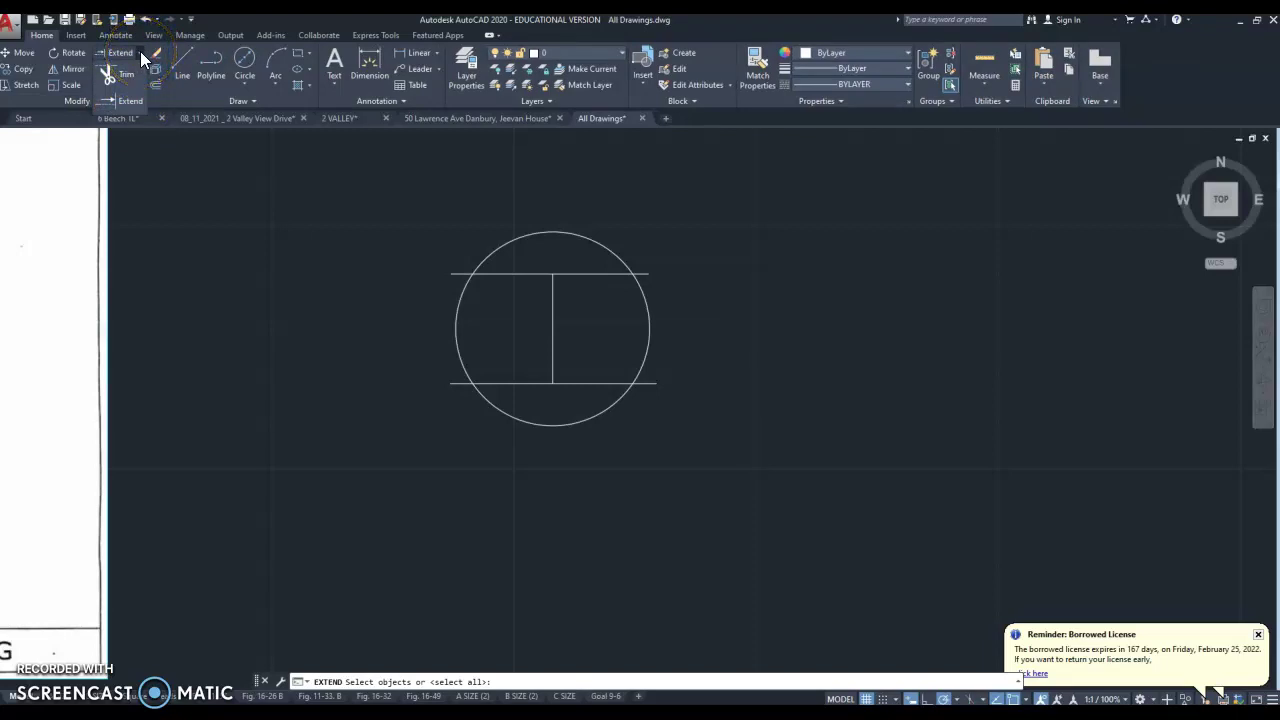
left_click(129, 74)
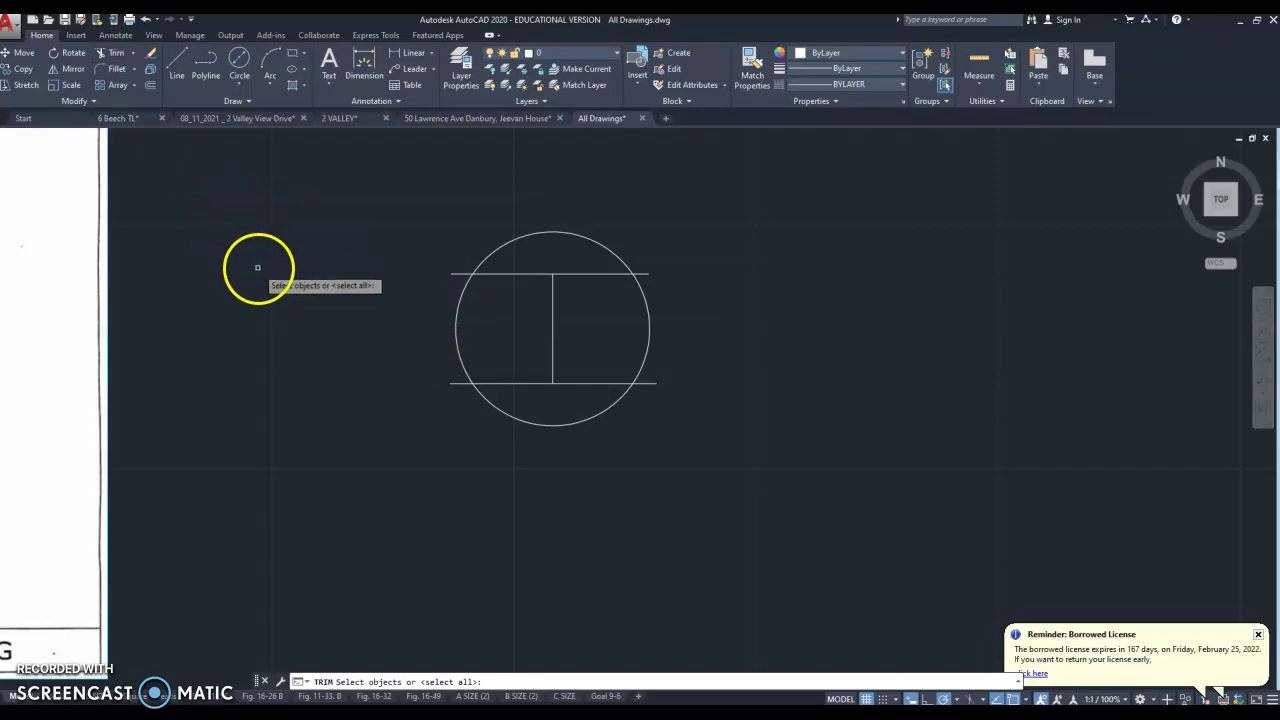
key("Escape")
Trim the circle's upper and lower arcs and the ends of both horizontal lines outside the circle, using all objects as cutting edges.
left_click(113, 57)
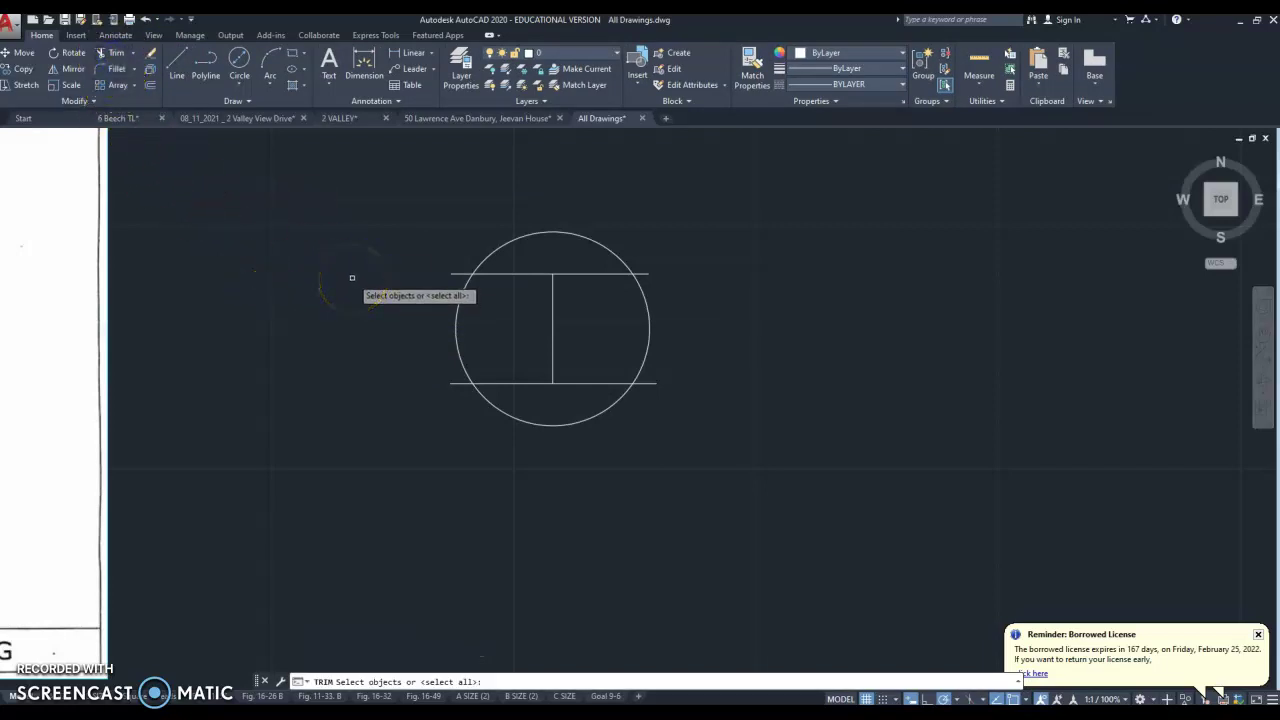
right_click(349, 278)
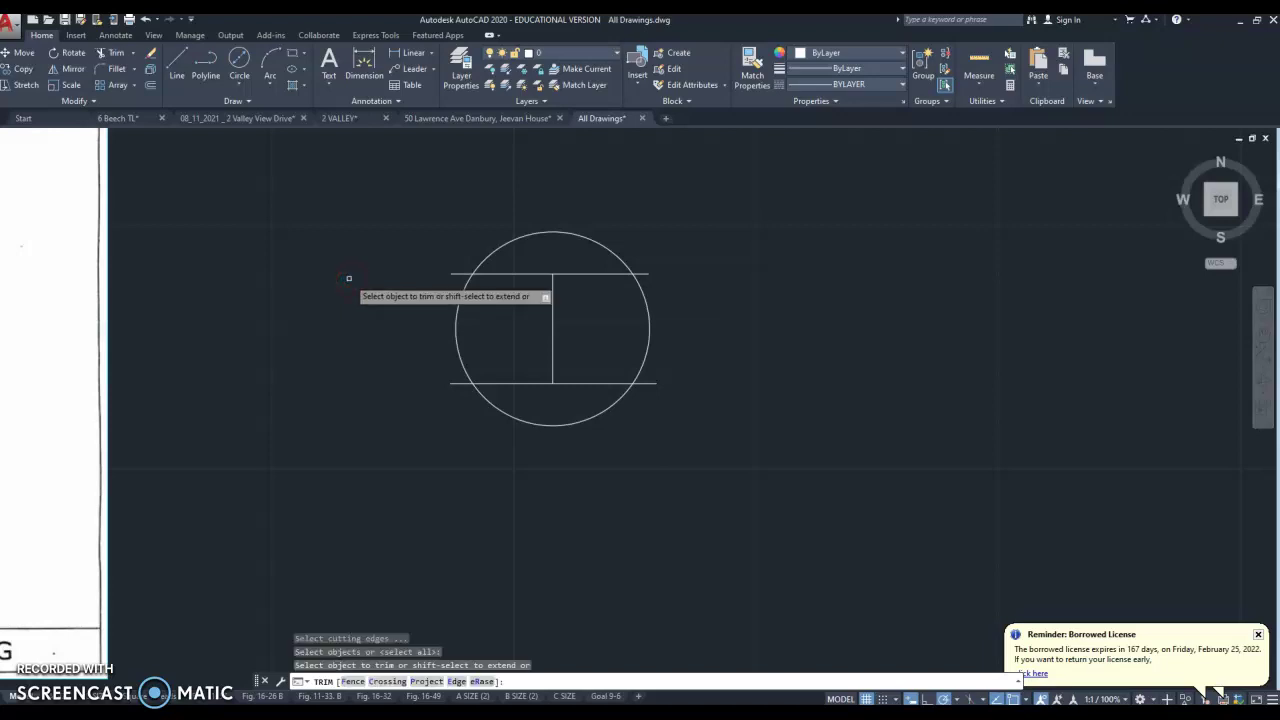
left_click(508, 245)
left_click(453, 267)
mouse_move(453, 267)
left_mouse_down()
mouse_move(455, 382)
mouse_move(500, 409)
mouse_move(503, 431)
mouse_move(634, 414)
left_mouse_up()
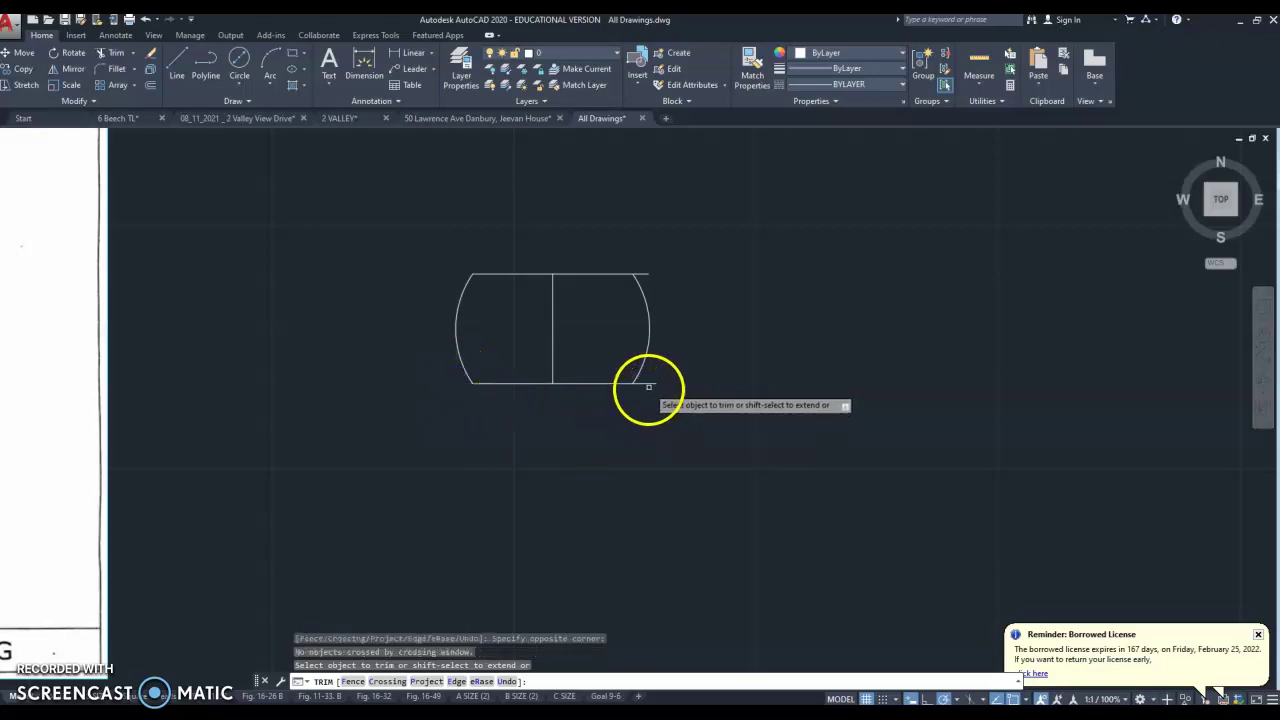
left_click(651, 380)
left_click(646, 273)
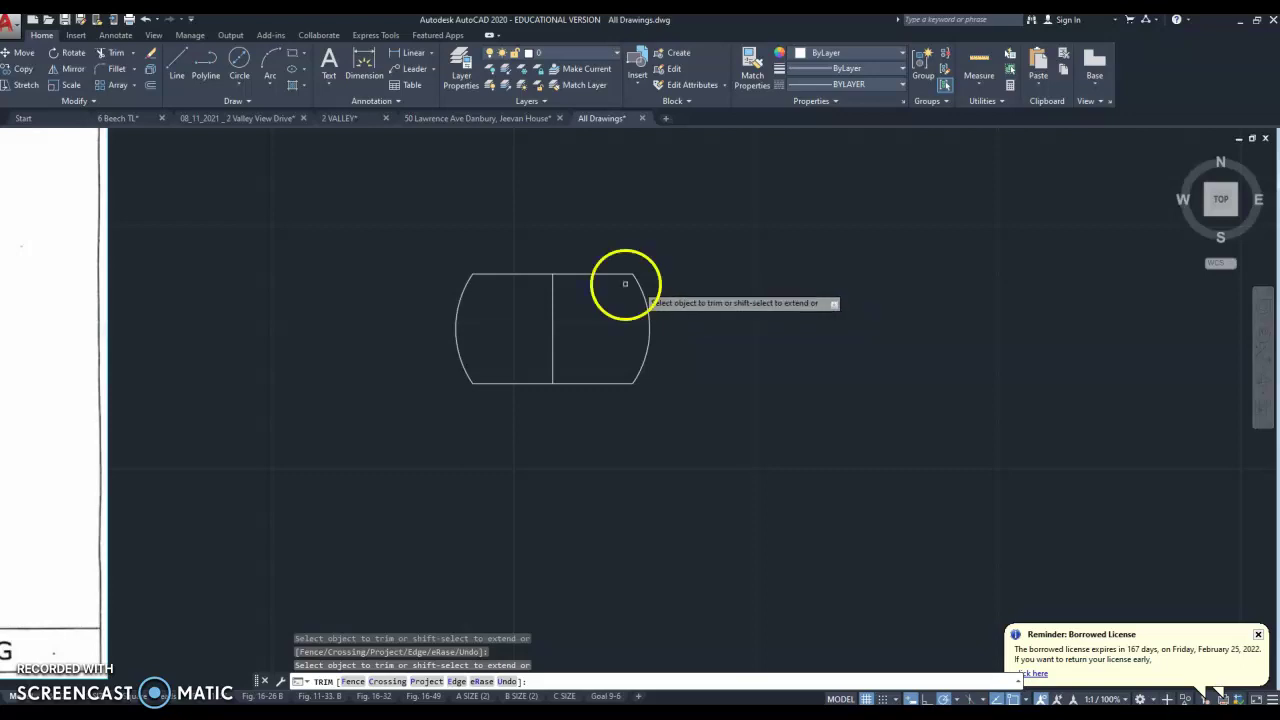
key("Escape")
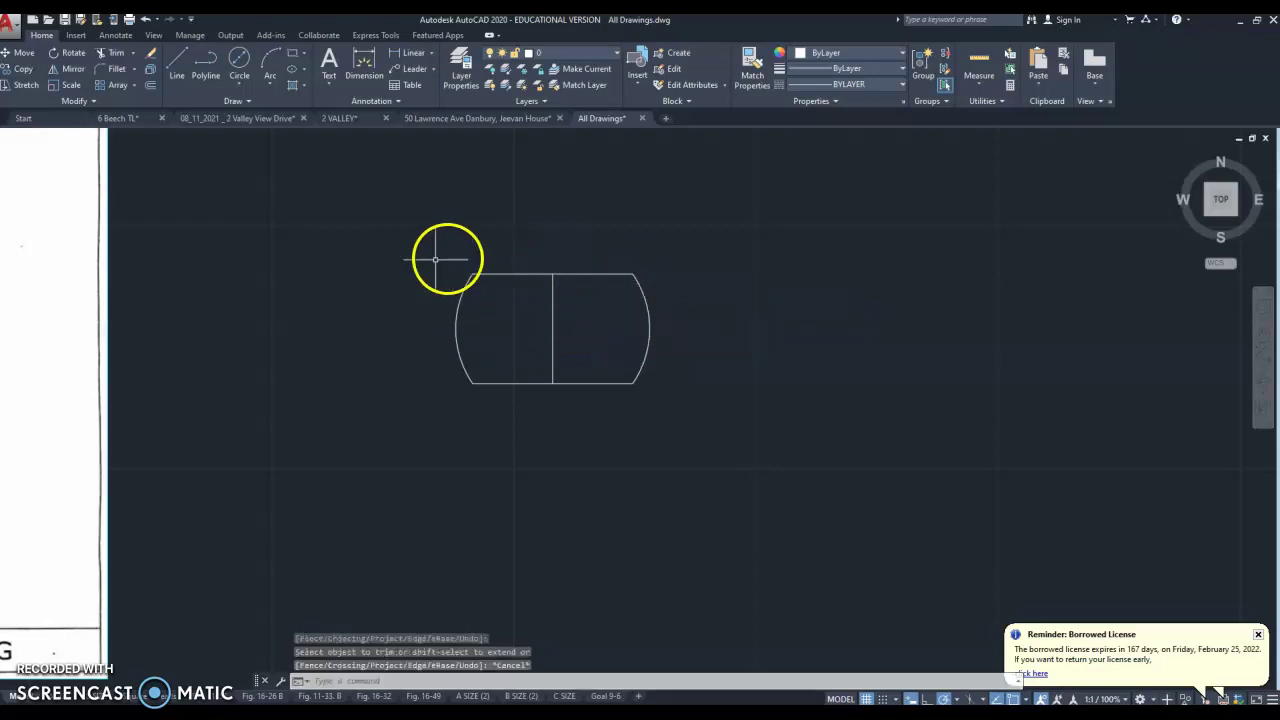
Undo the whole trim operation on the circle and the horizontal lines.
left_click(497, 328)
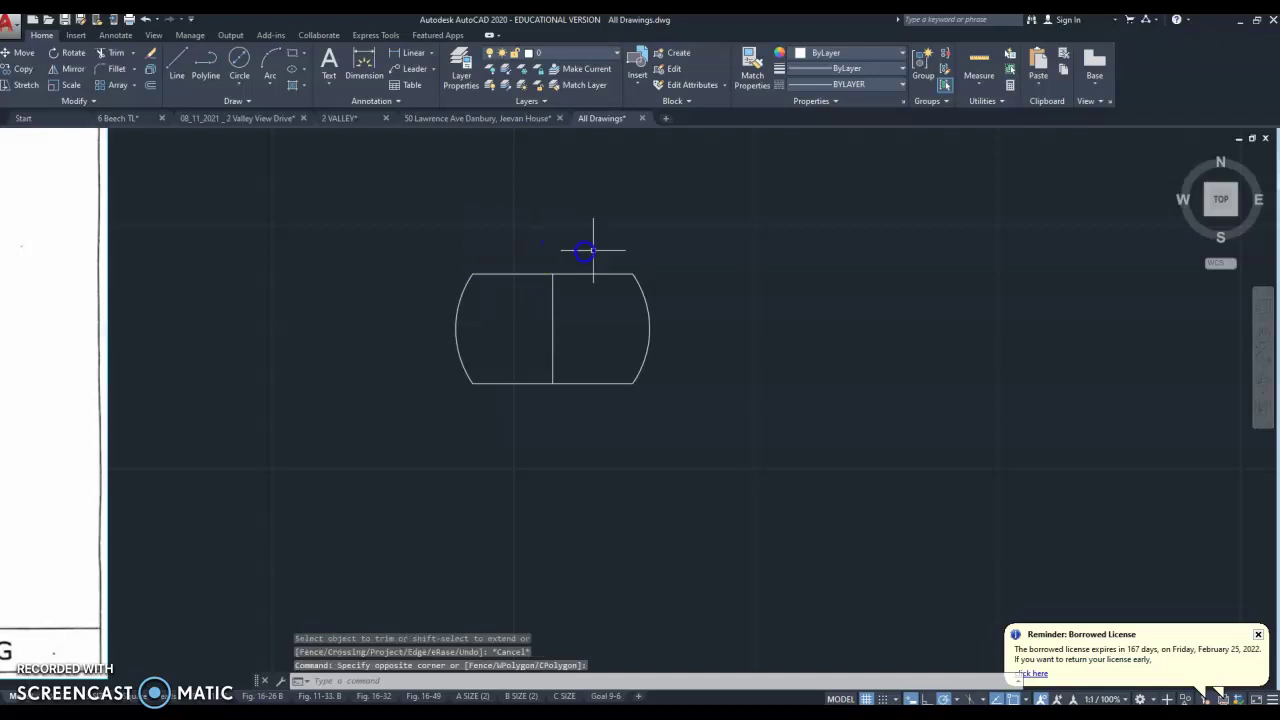
key("Escape")
key("ctrl+z")
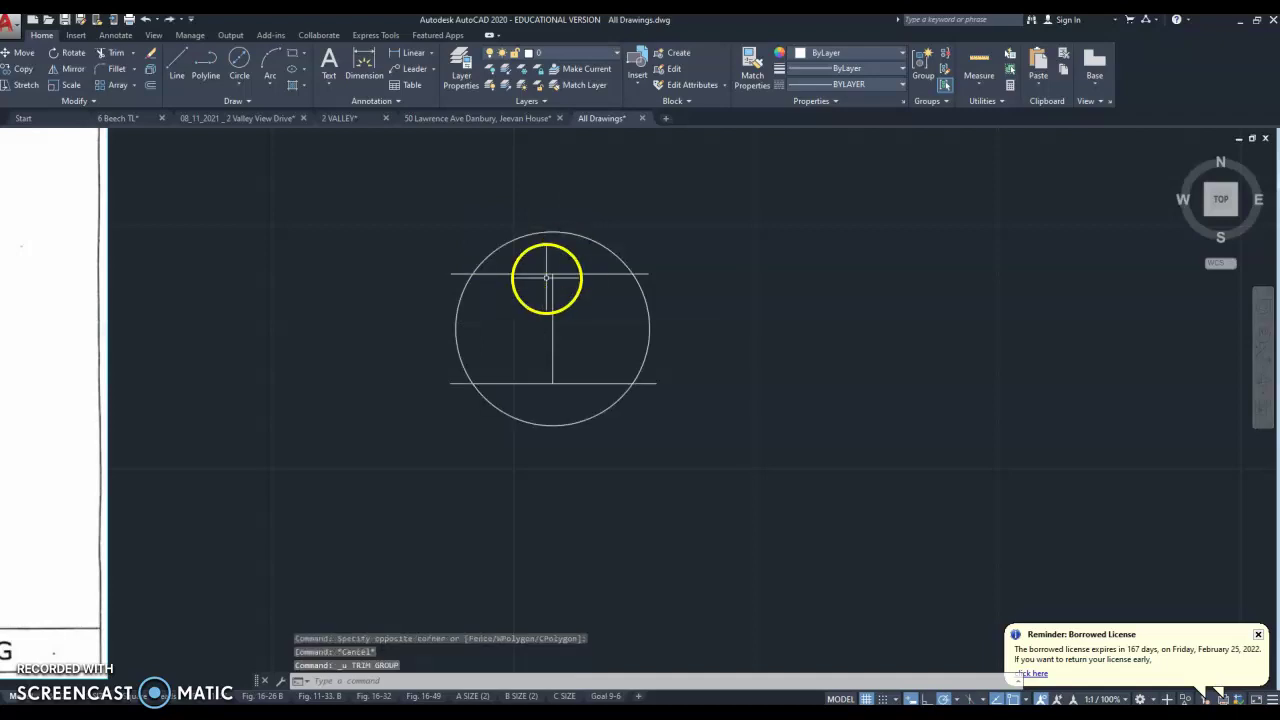
Trim off the arcs above and below the horizontal lines and the line ends projecting beyond the circle, with all objects as cutting edges.
left_click(117, 52)
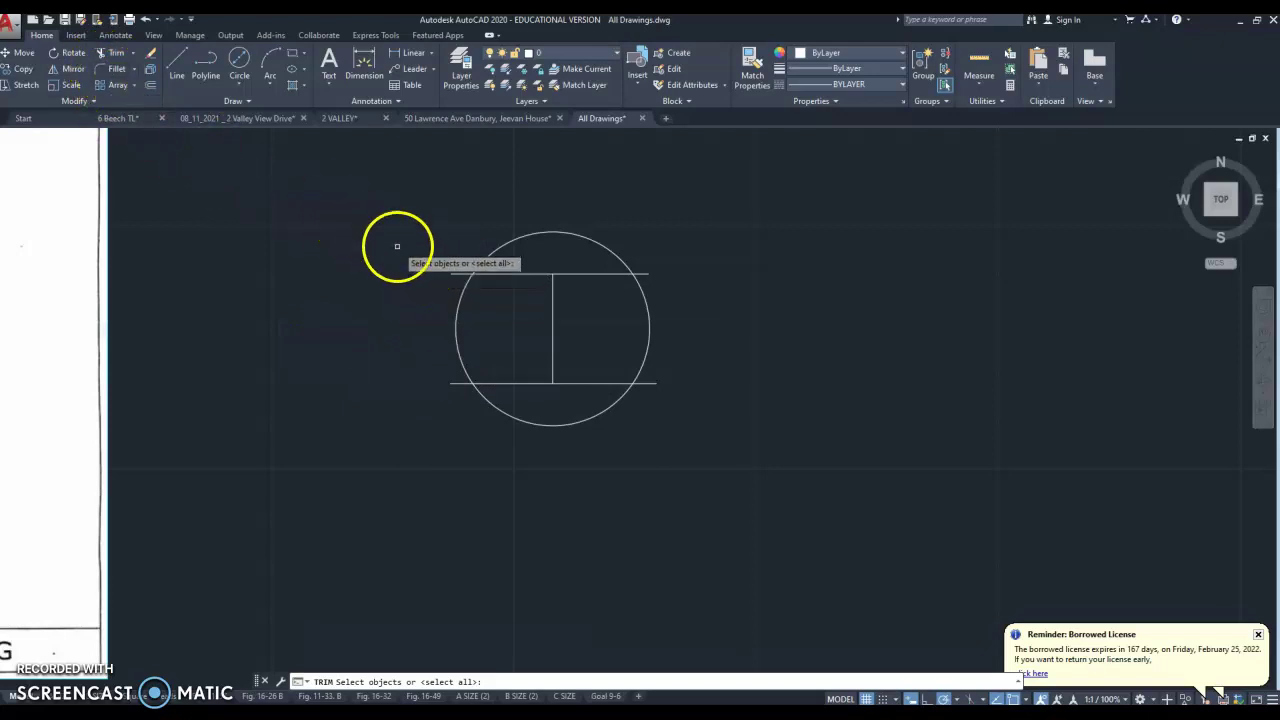
right_click(396, 246)
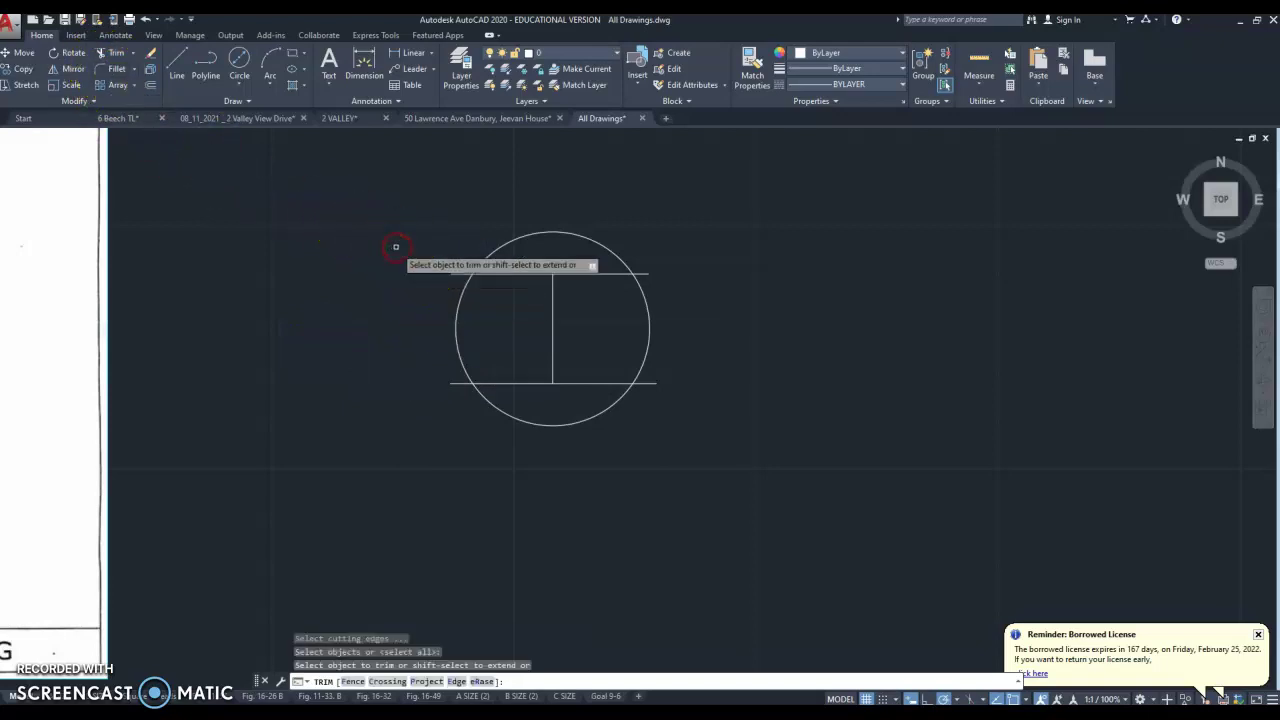
left_click(565, 234)
left_click(457, 274)
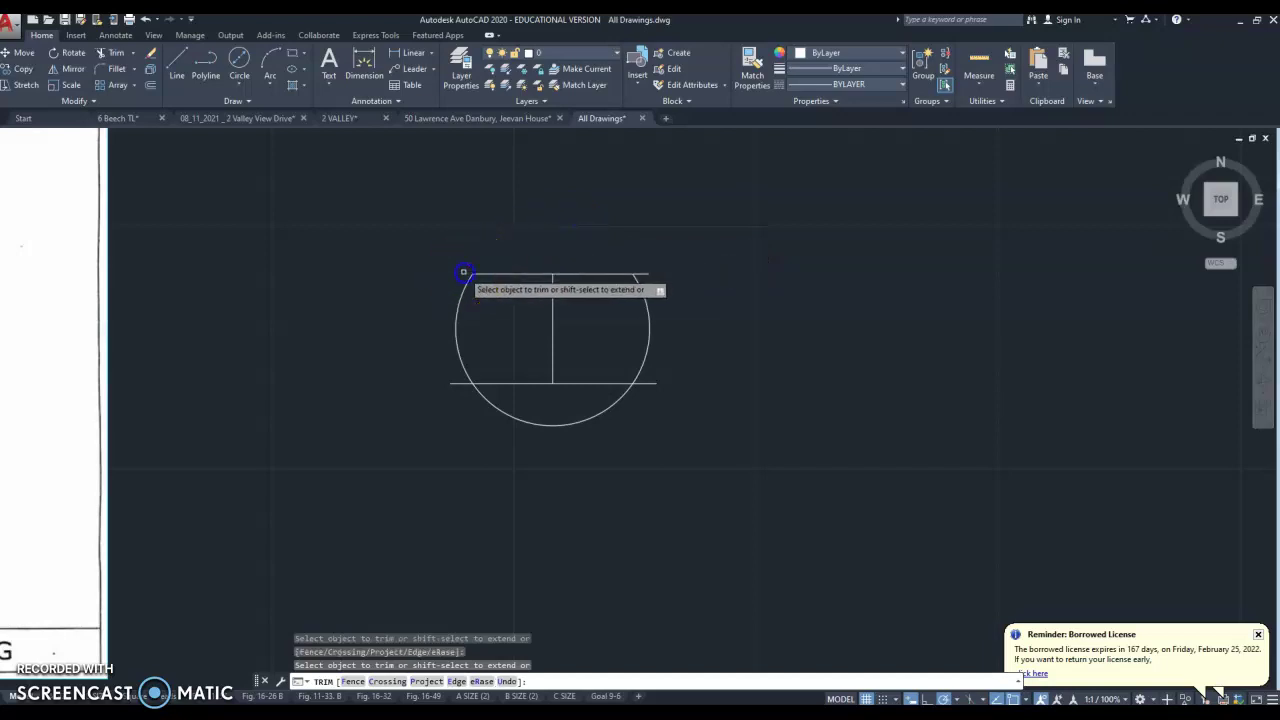
left_click(452, 397)
left_click(521, 422)
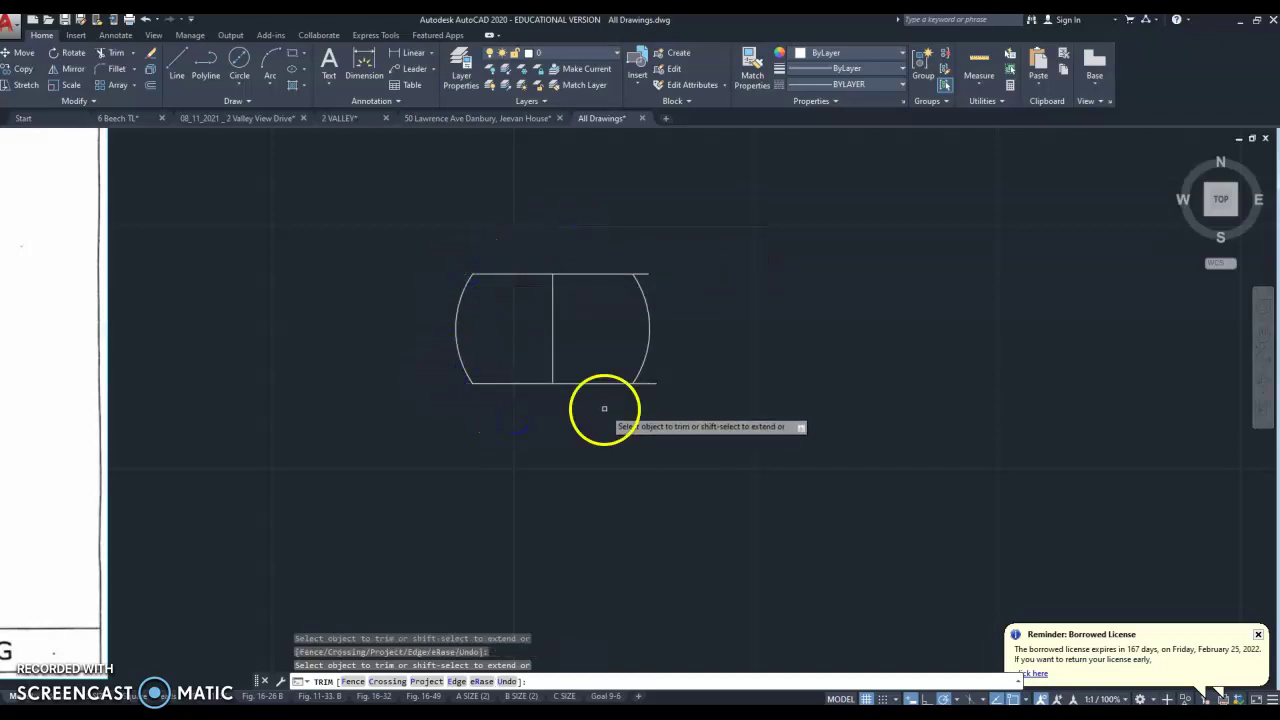
left_click(646, 384)
left_click(645, 273)
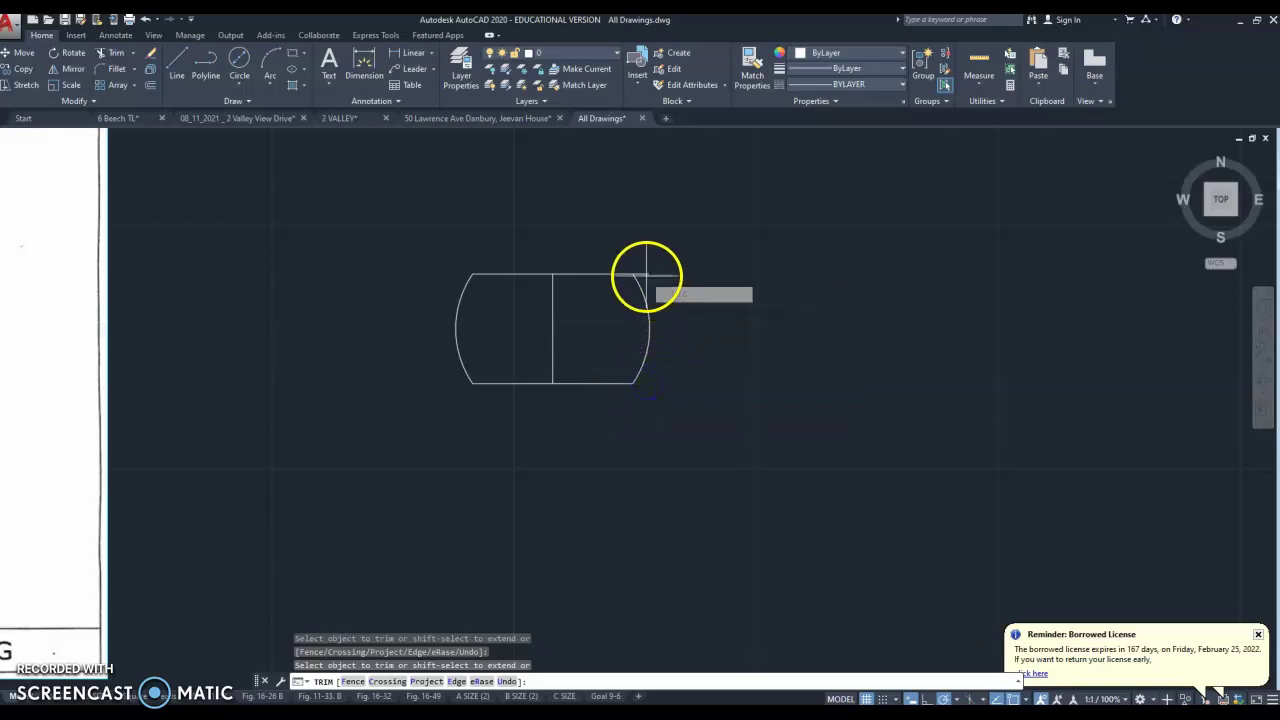
left_click(548, 226)
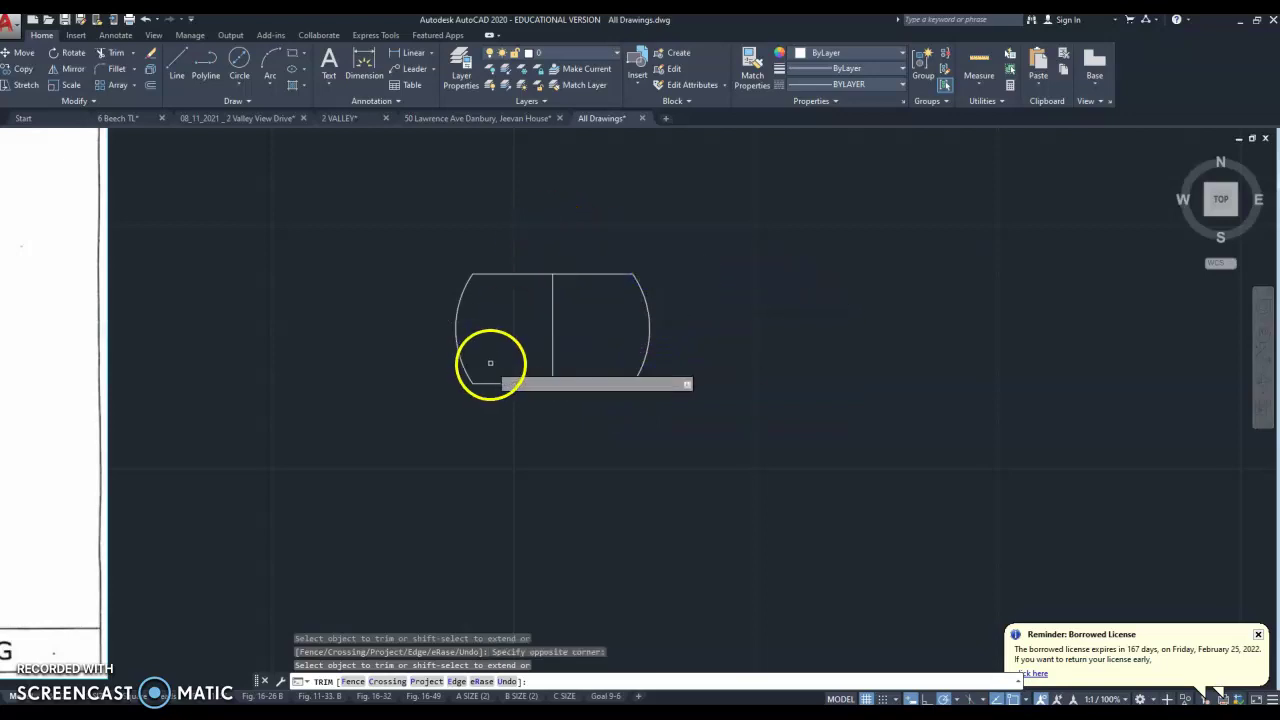
key("Escape")
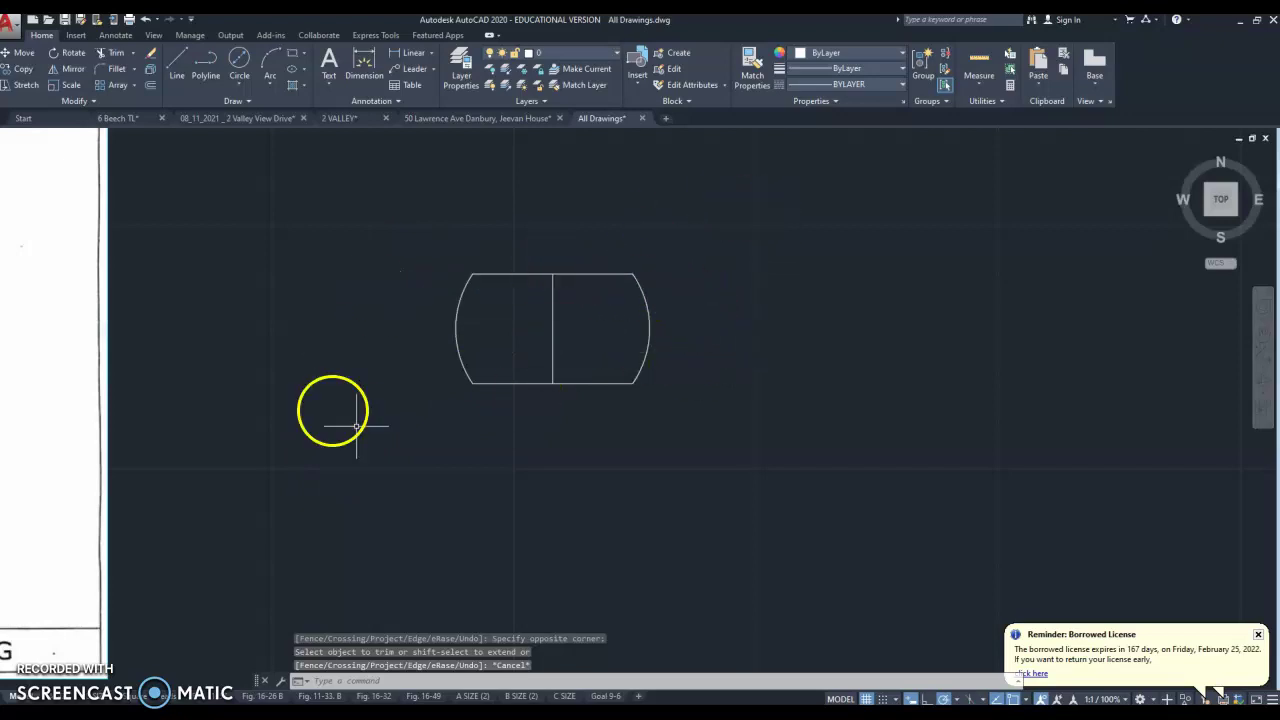
scroll(570, 333, "up", 2)
left_click(582, 288)
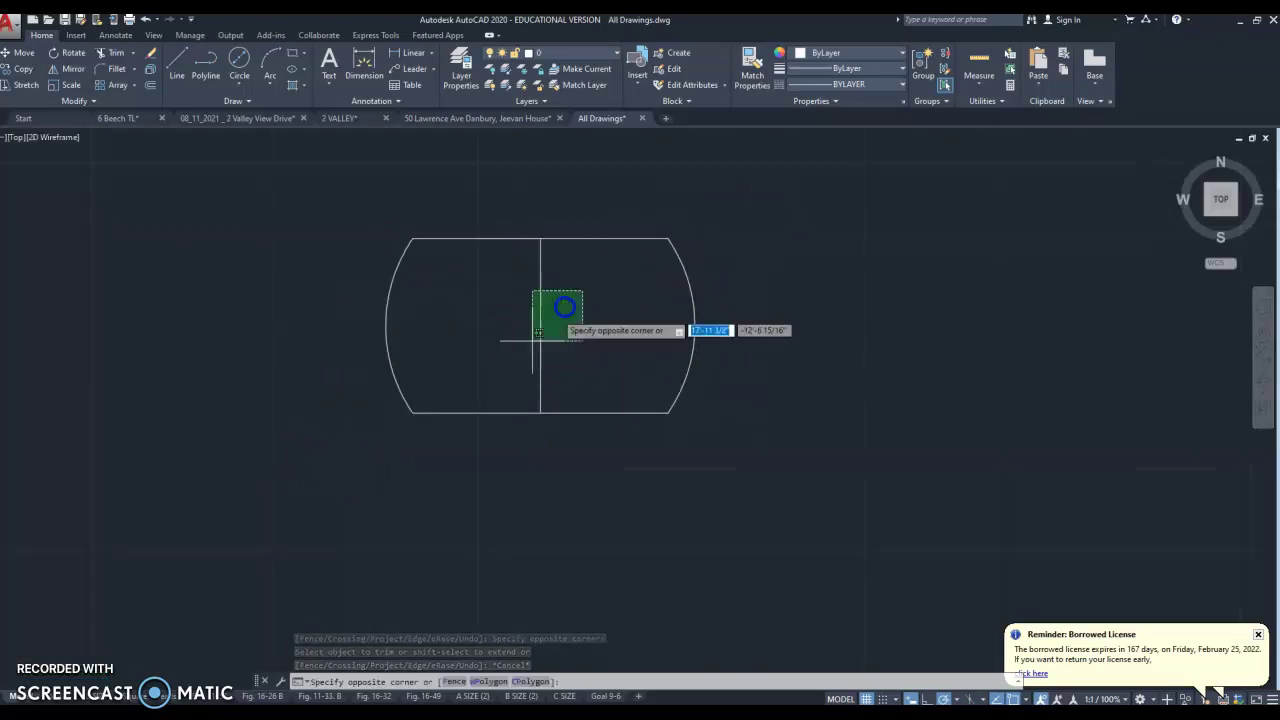
left_click(511, 365)
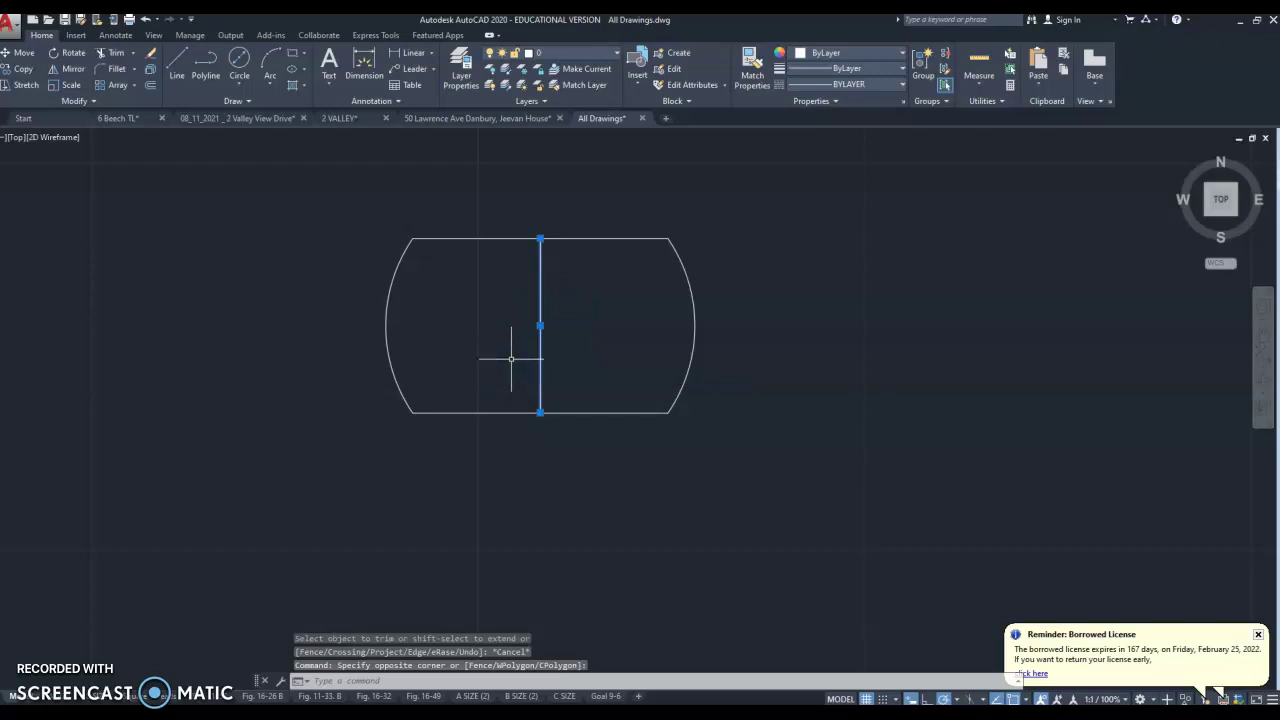
key("Escape")
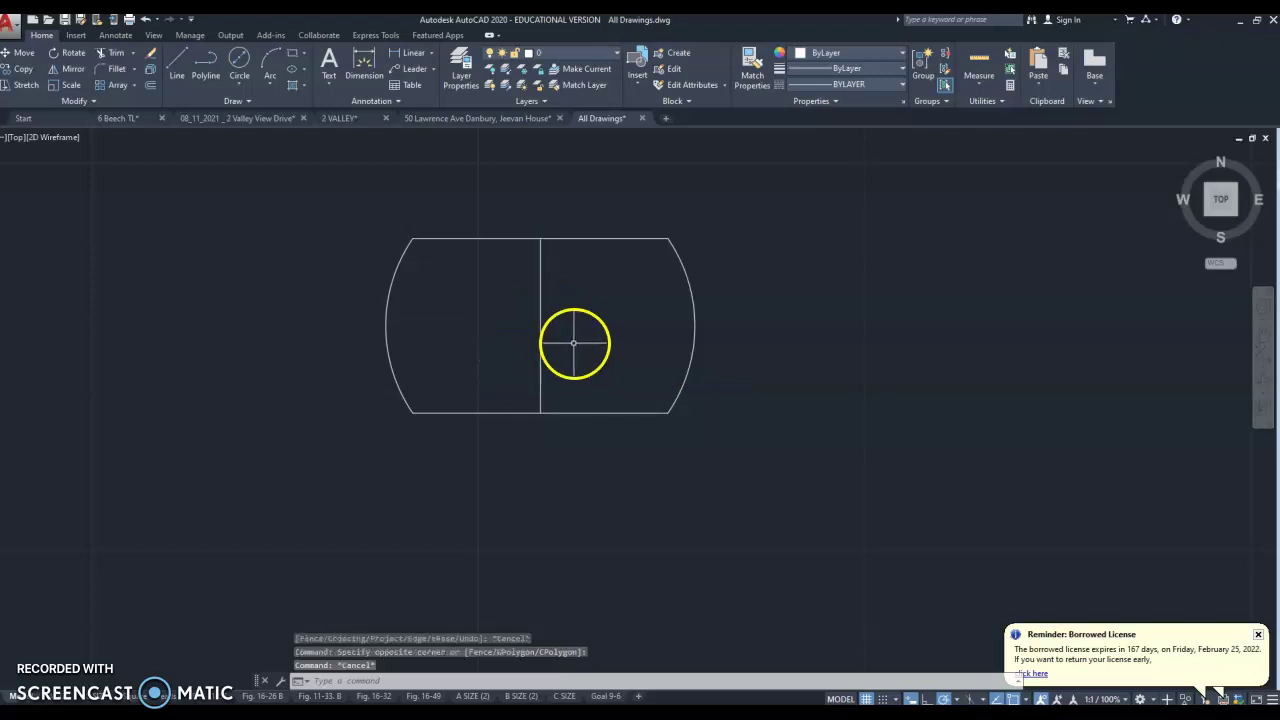
left_click(540, 289)
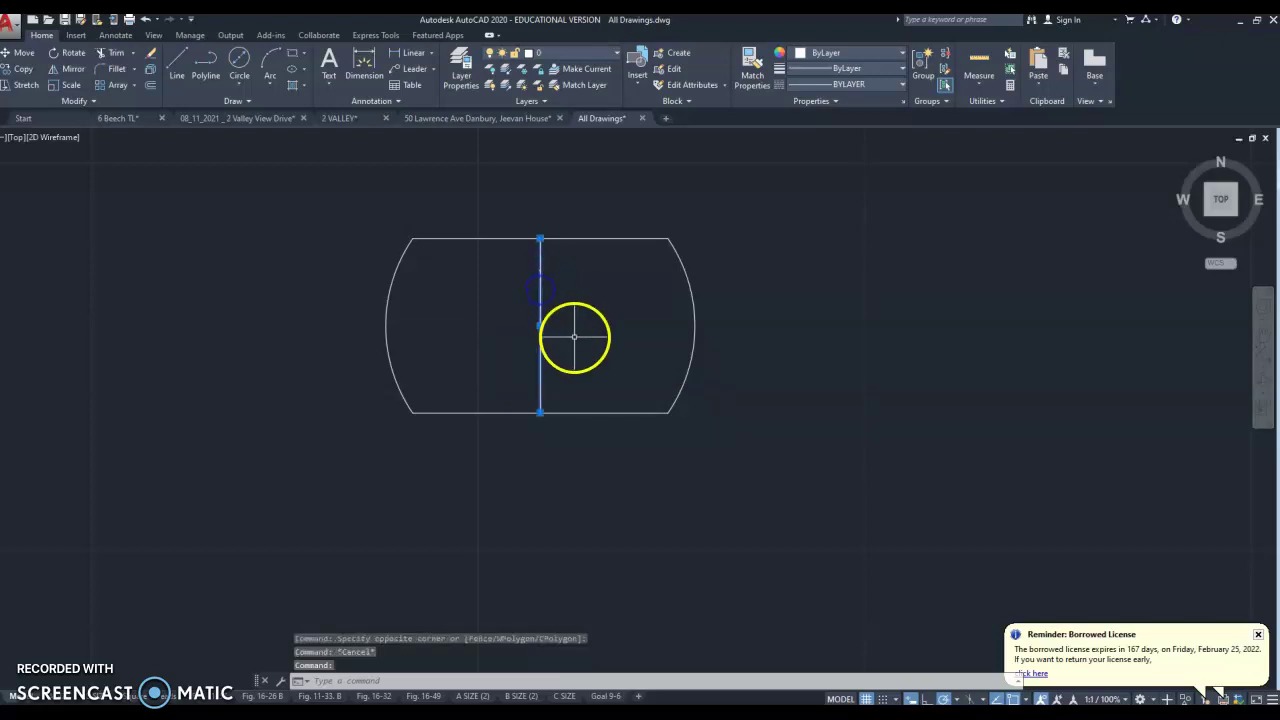
key("Escape")
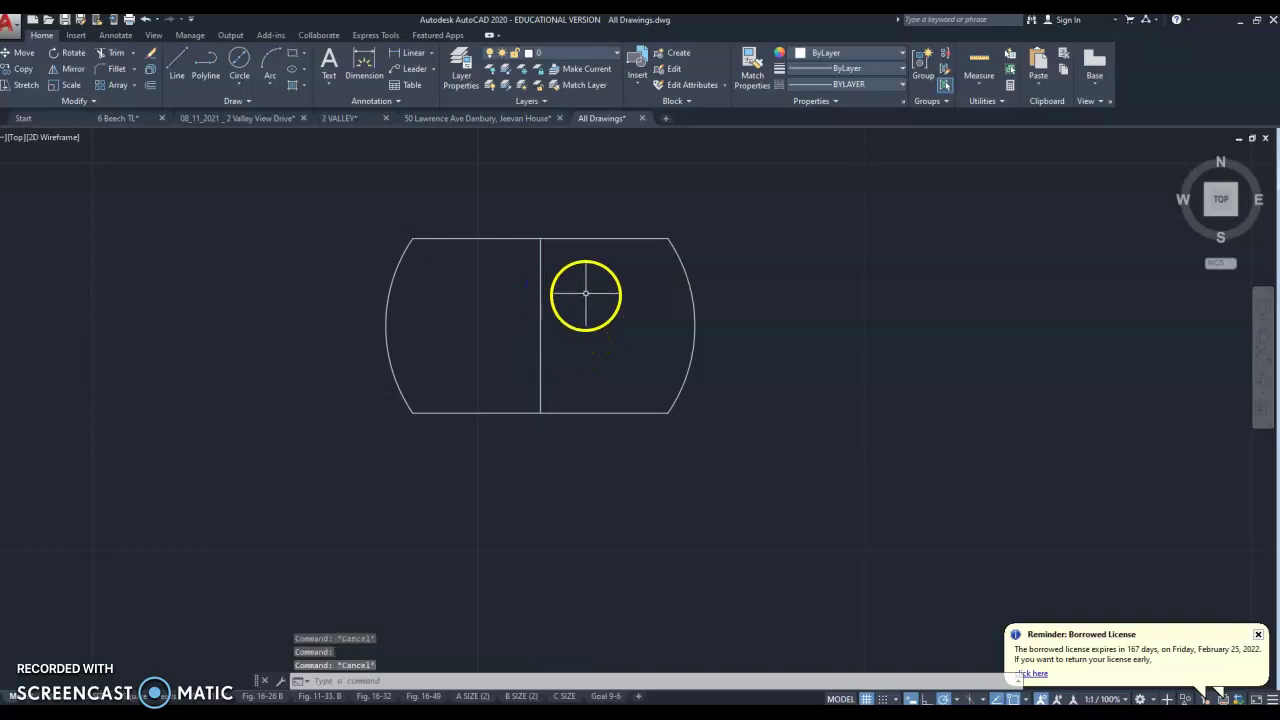
Erase the vertical construction line inside the outline using a crossing selection, and undo the erasure.
left_click(607, 269)
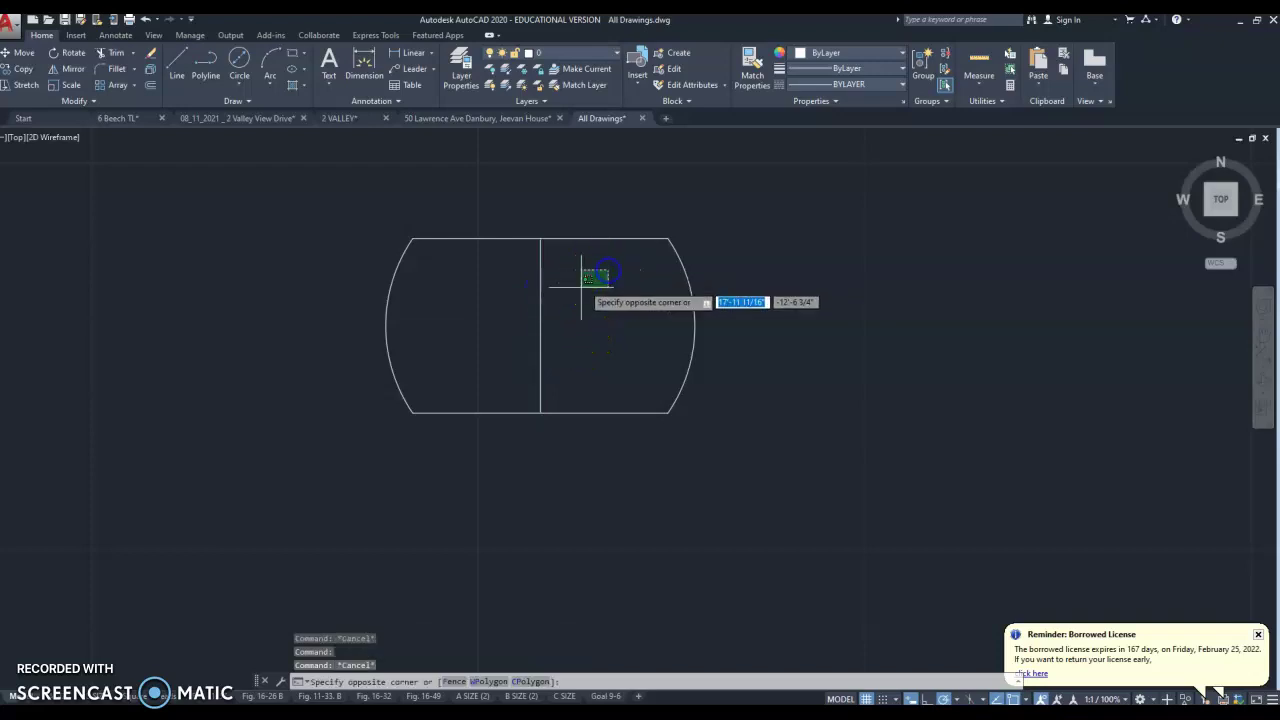
left_click(480, 378)
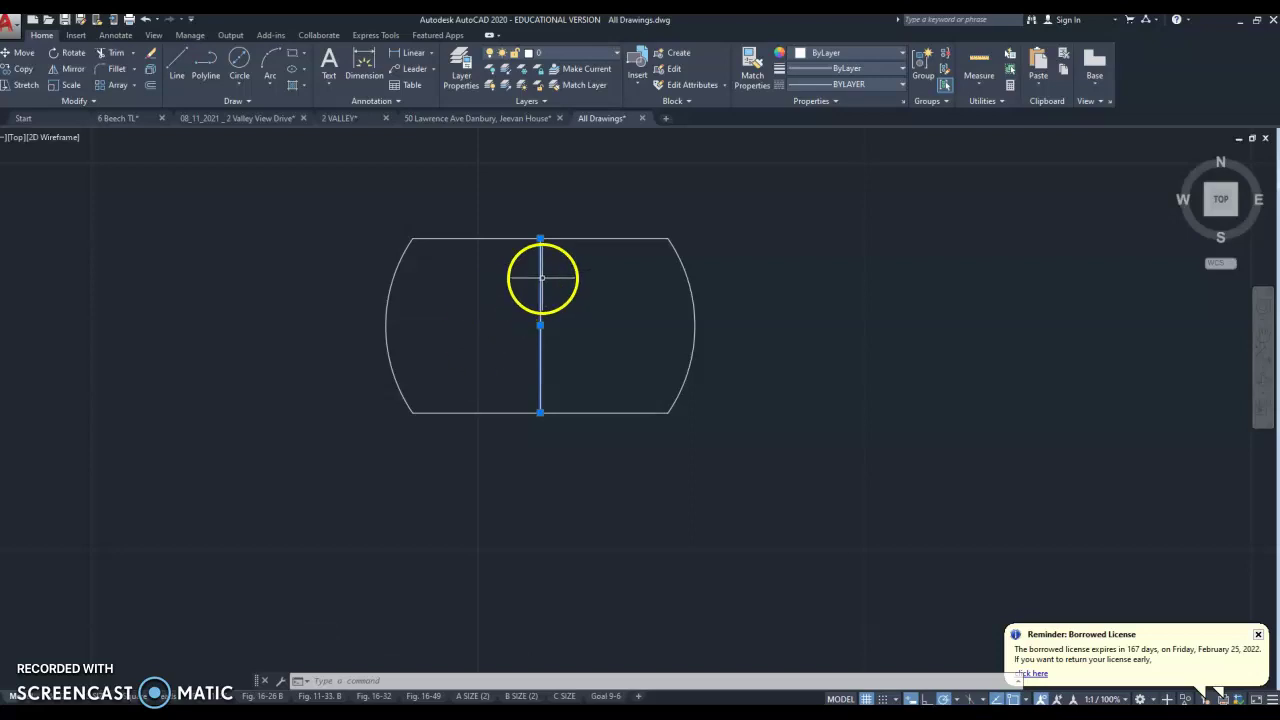
key("Delete")
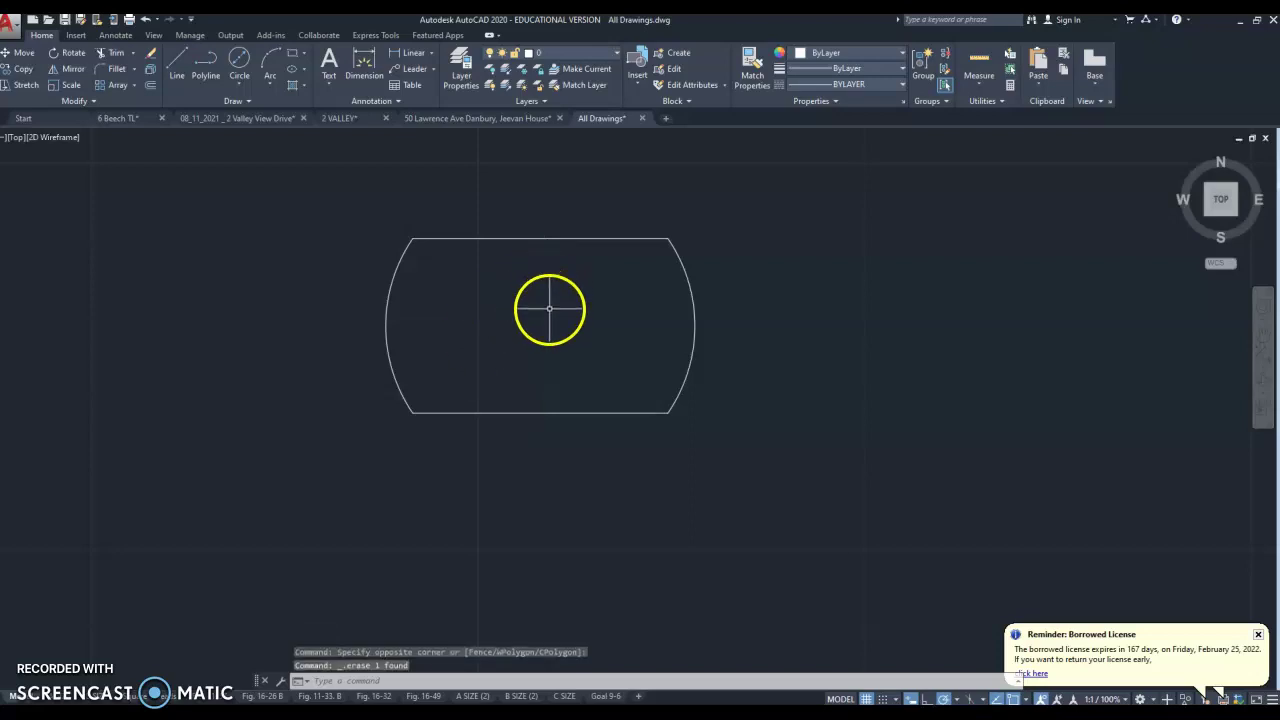
key("ctrl+z")
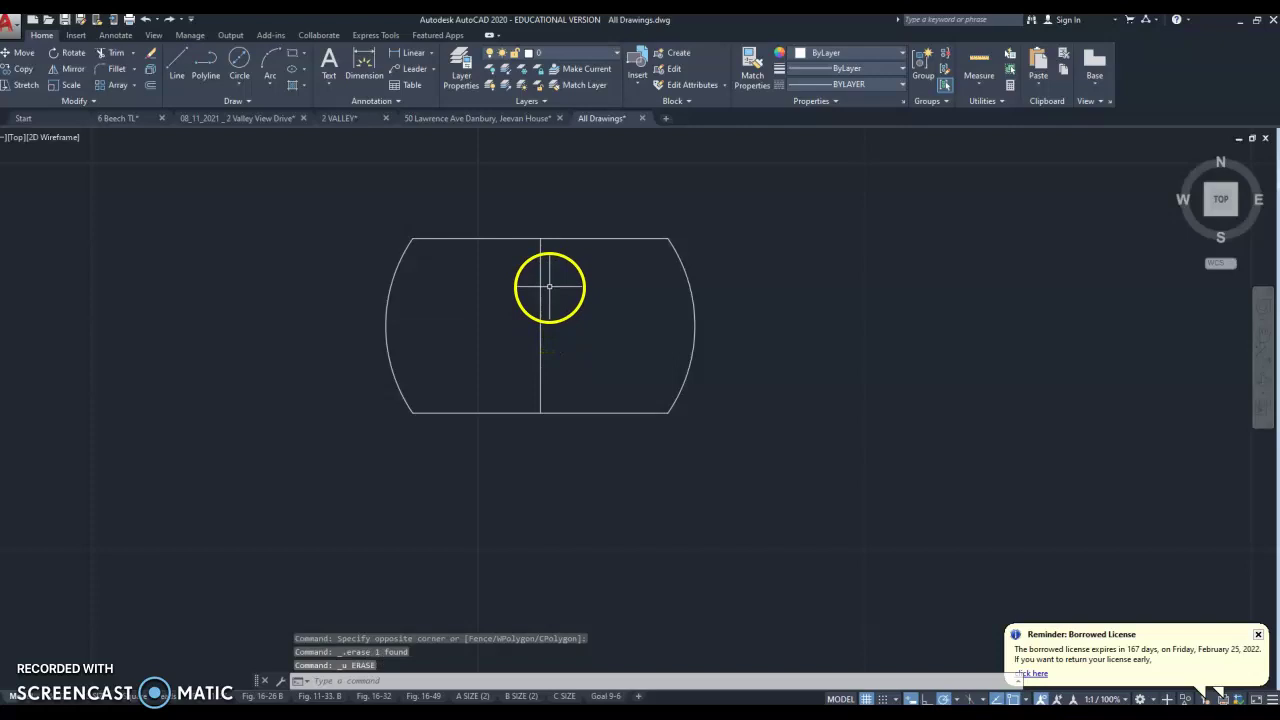
Erase the vertical construction line in the middle of the dog tag outline.
left_click(540, 269)
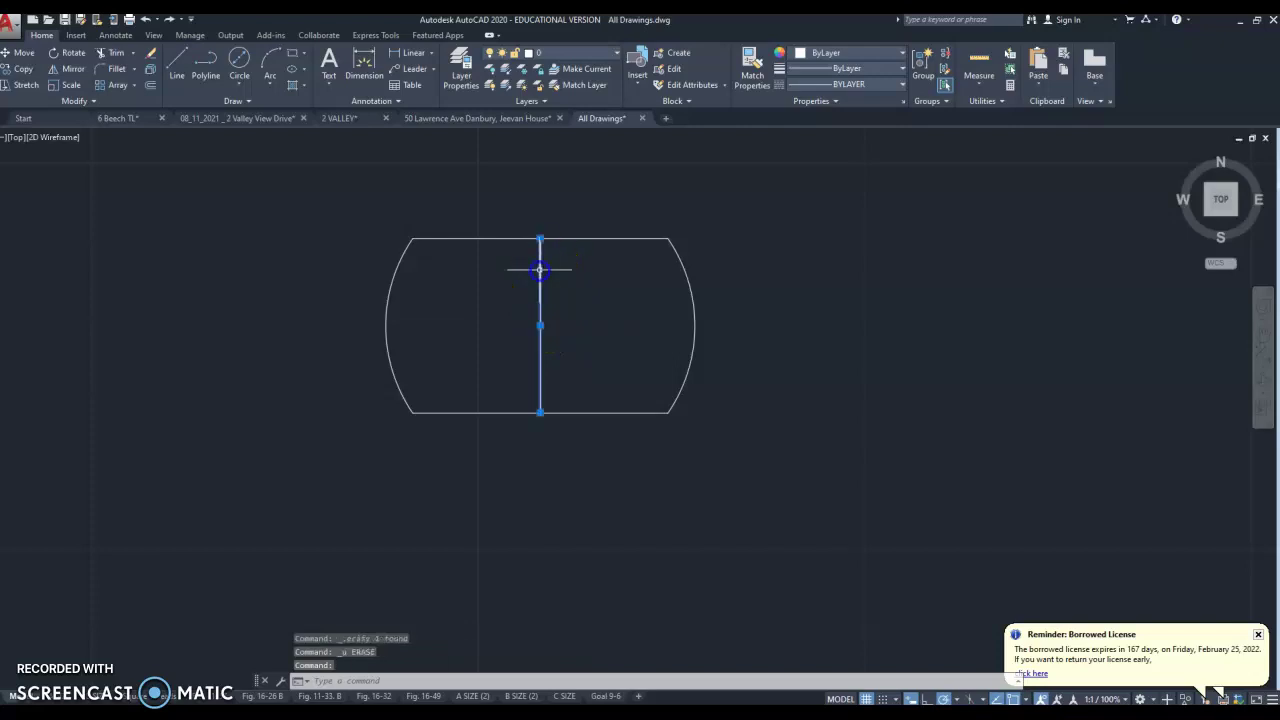
right_click(502, 283)
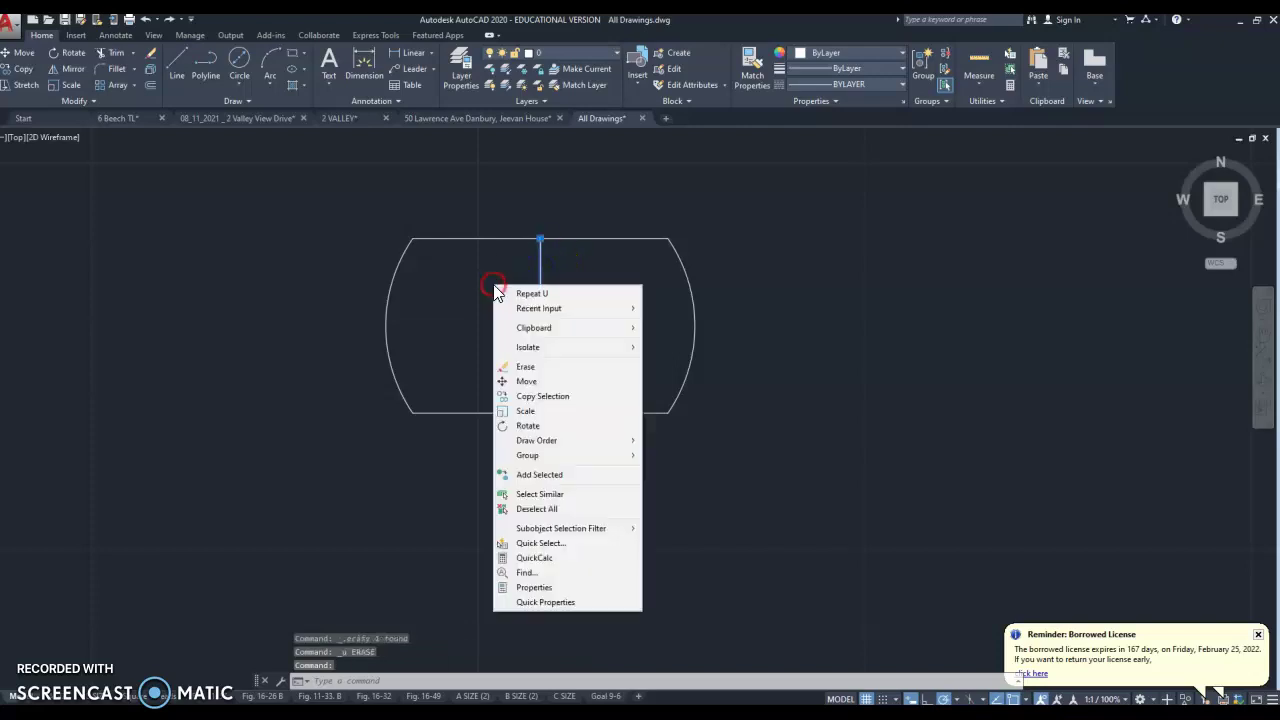
left_click(520, 368)
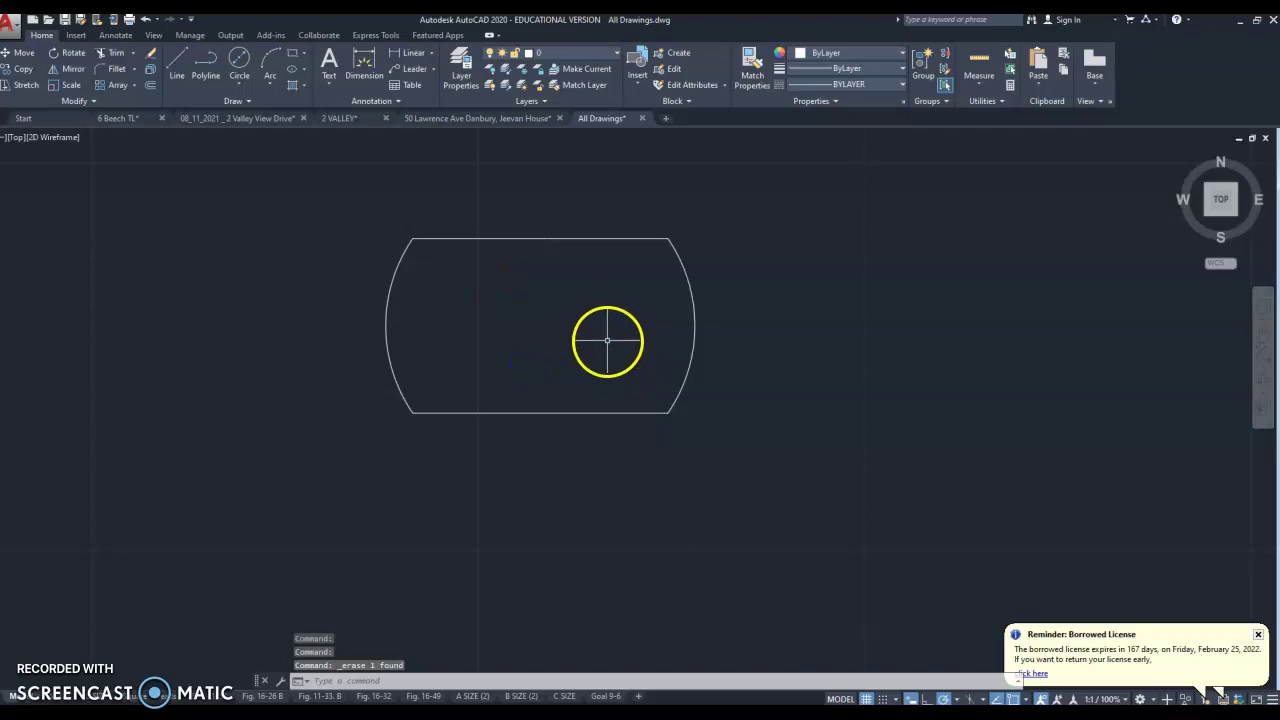
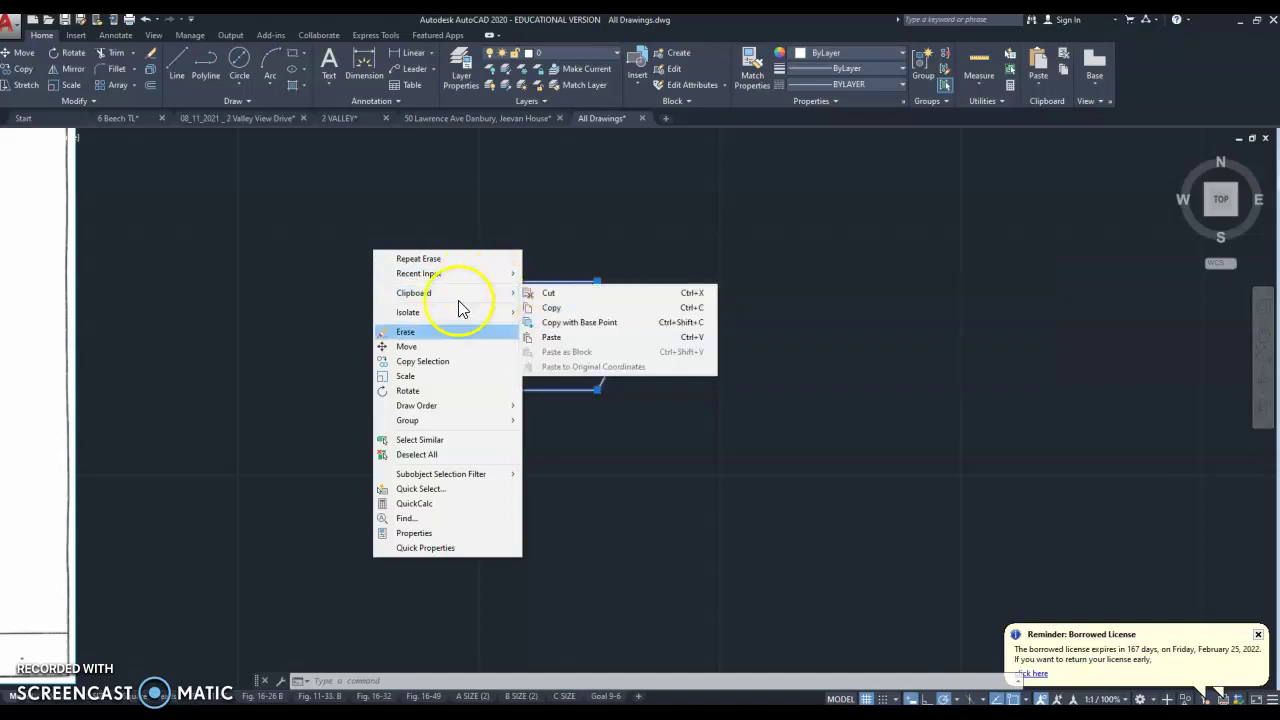
Join the two horizontal lines and two side arcs of the dog tag outline into one polyline.
key("Escape")
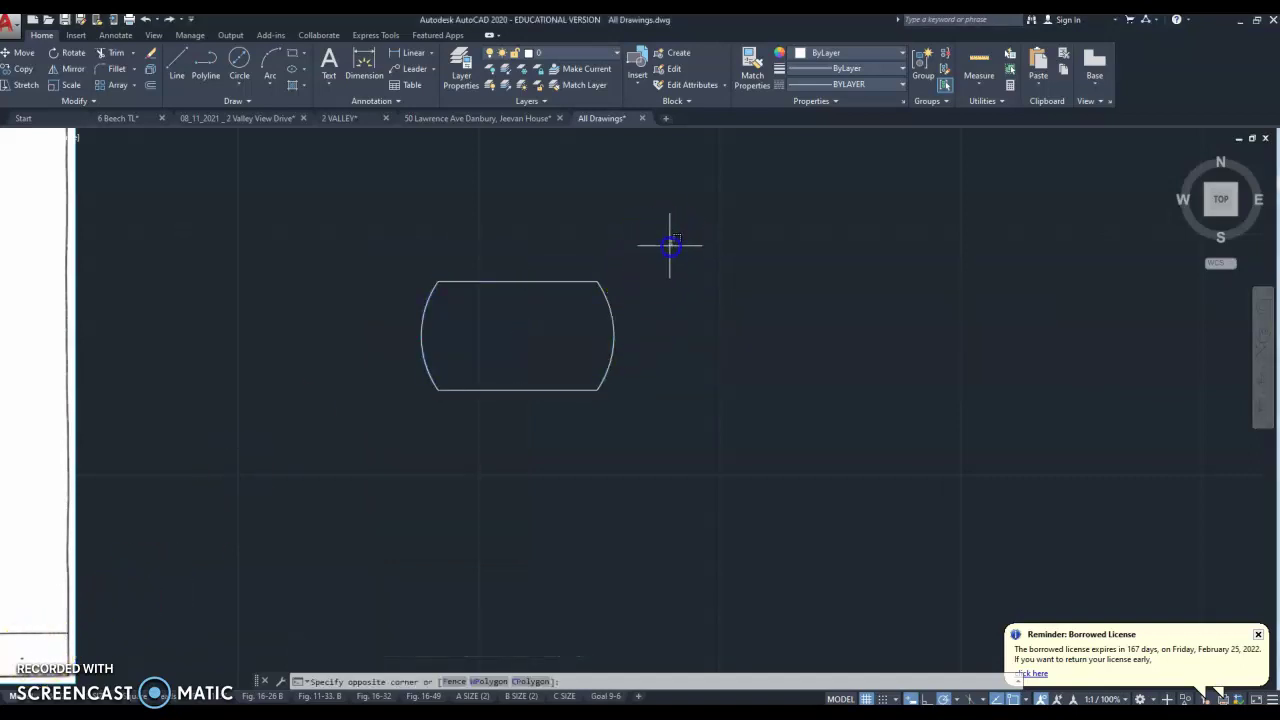
left_click(673, 239)
left_click(367, 424)
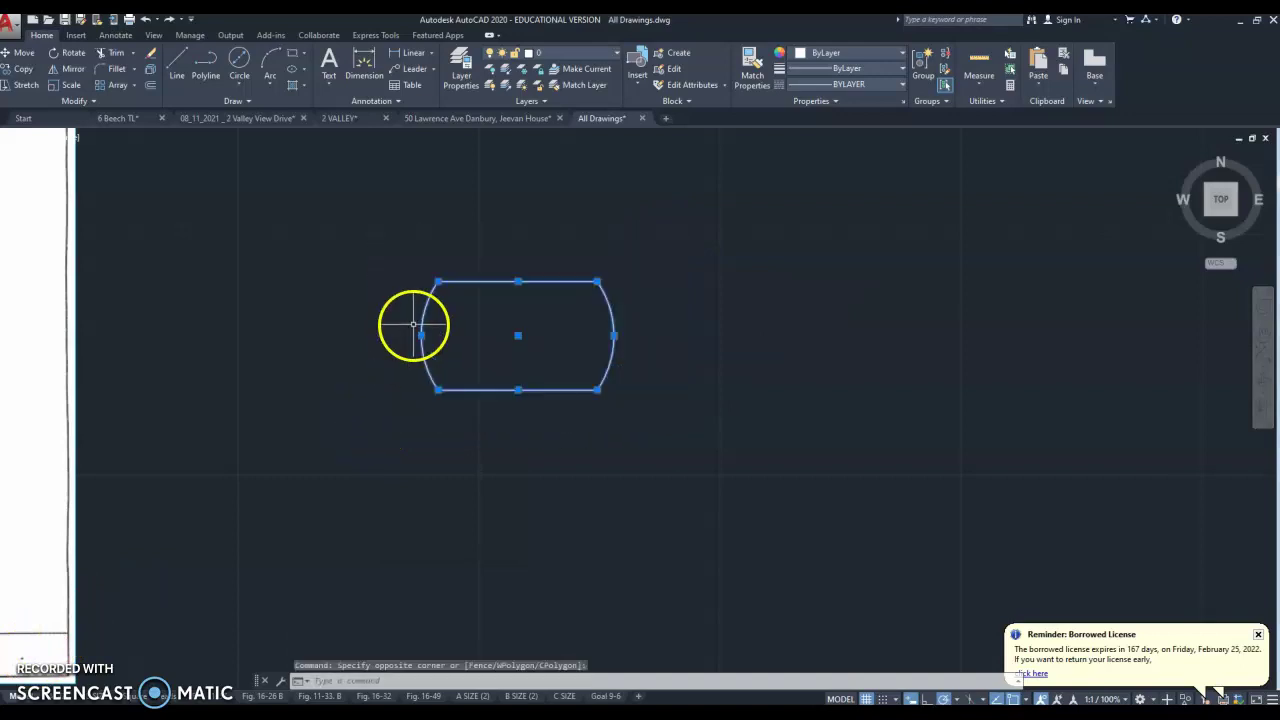
type("j")
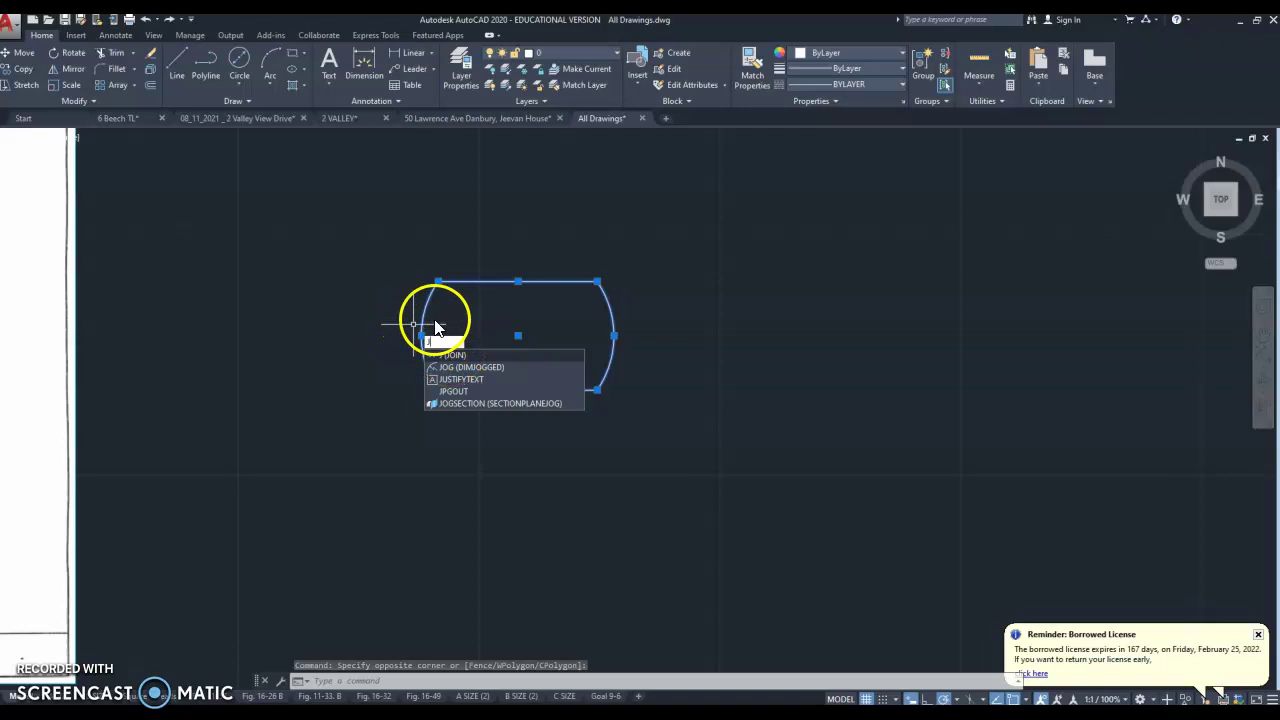
key("Return")
Select the joined outline by its upper edge to check that it is a single object, and clear the selection.
left_click(482, 285)
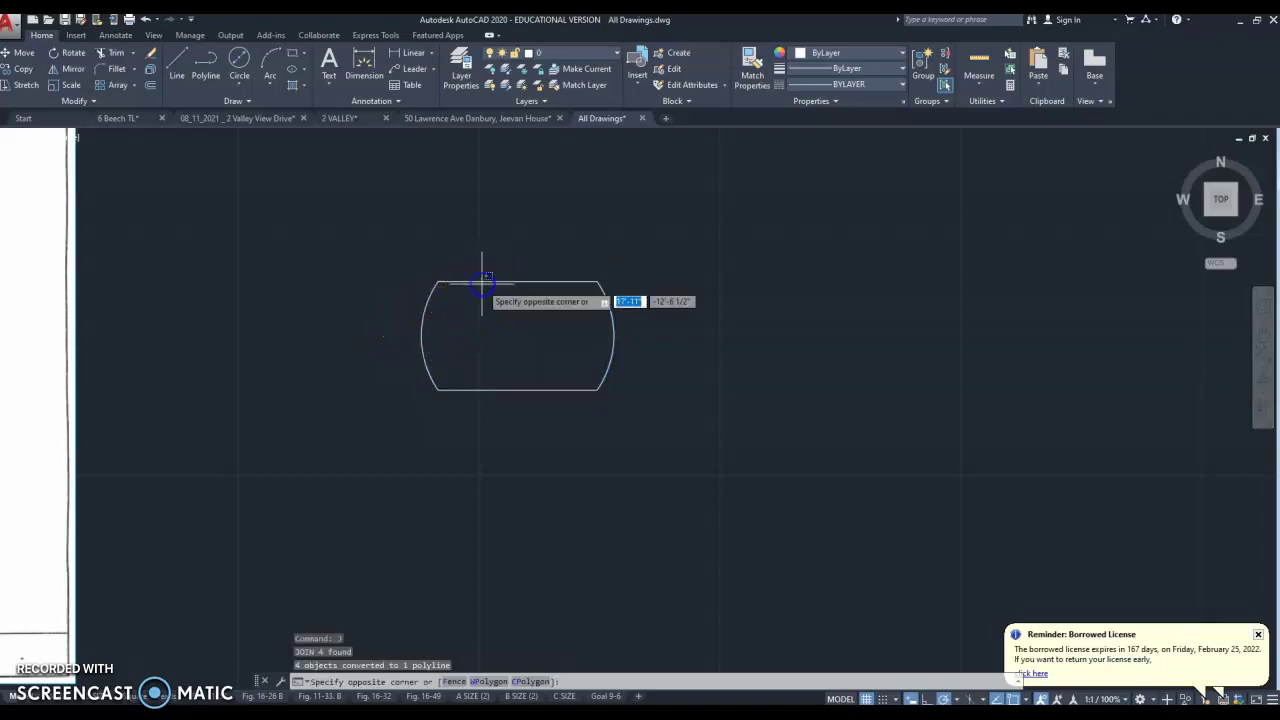
left_click(474, 281)
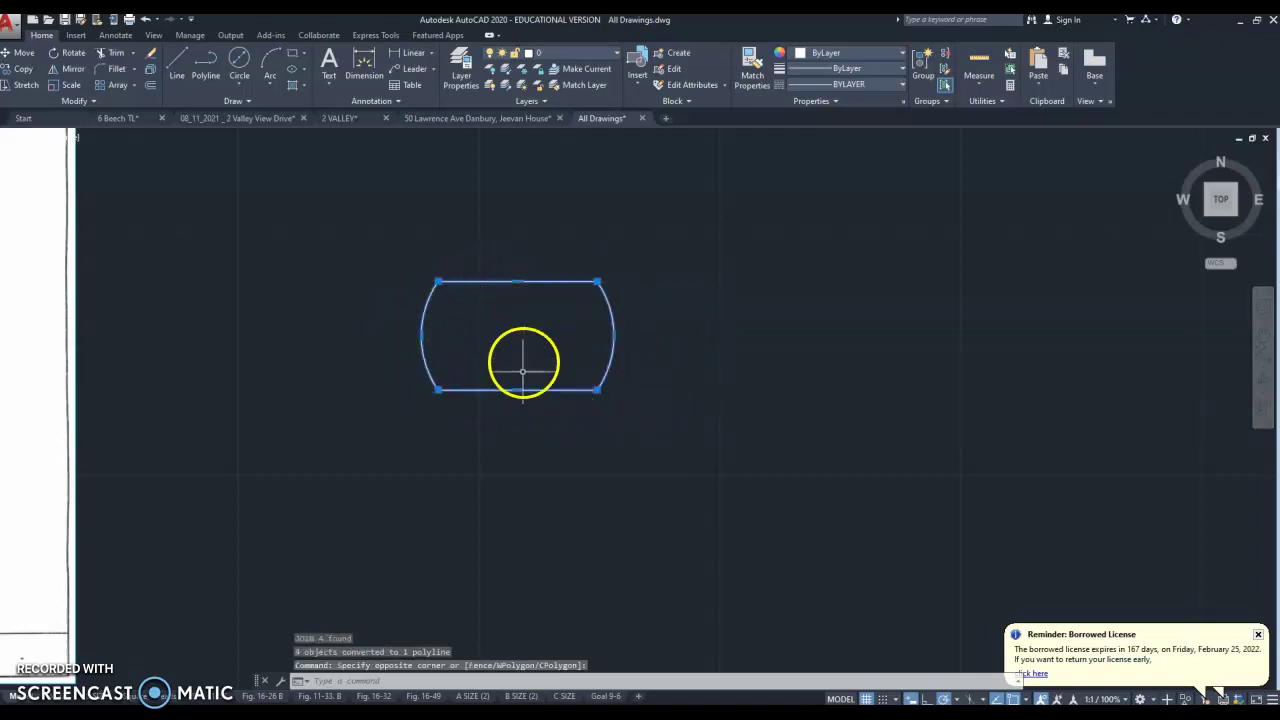
key("Escape")
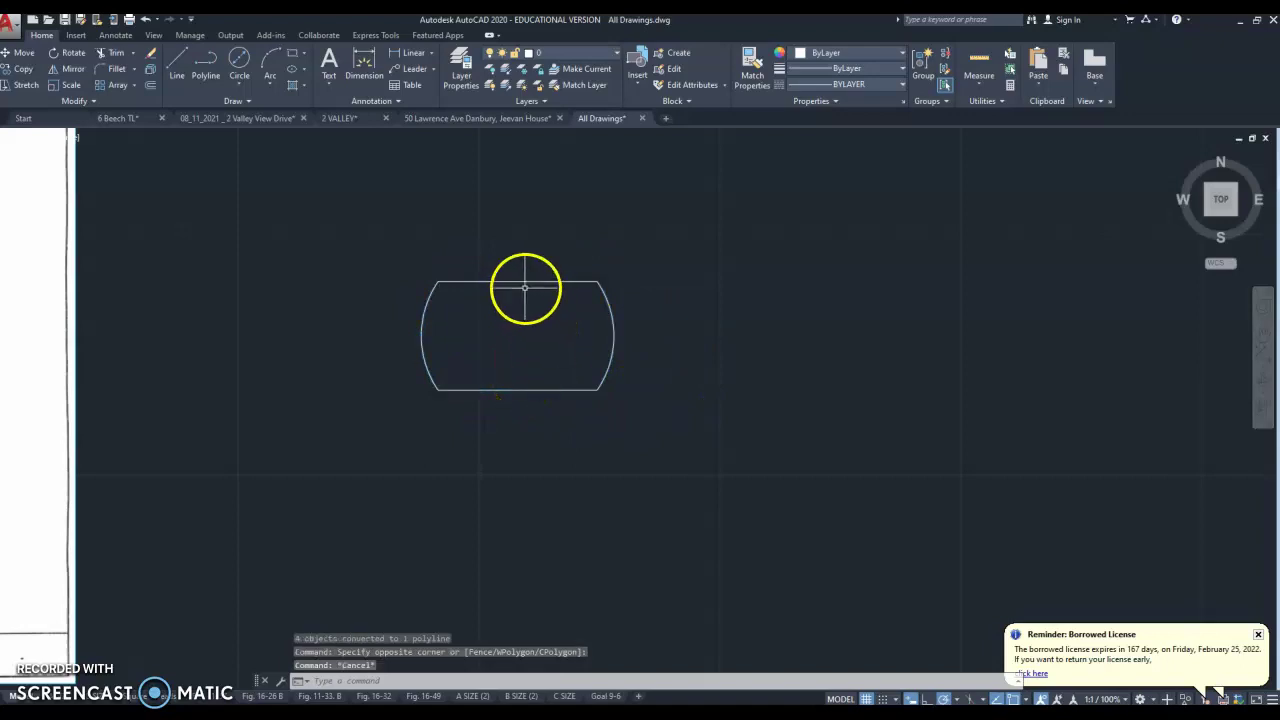
left_click(525, 284)
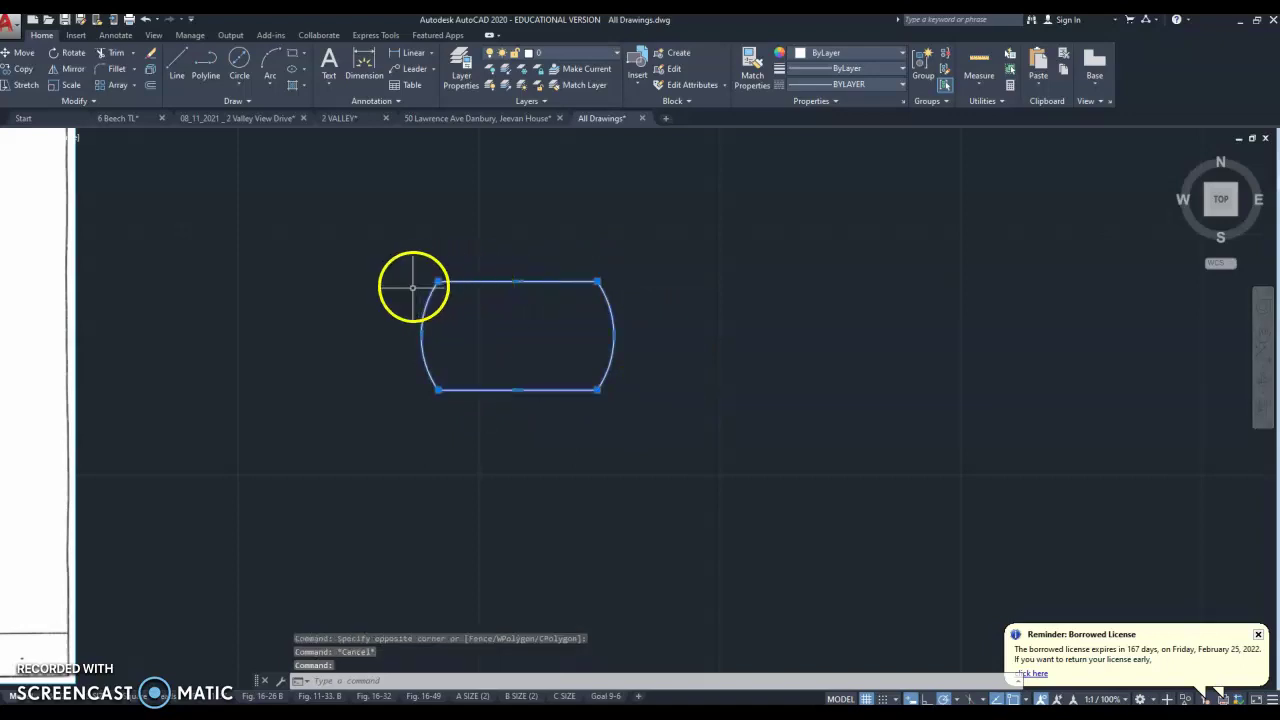
left_click(472, 281)
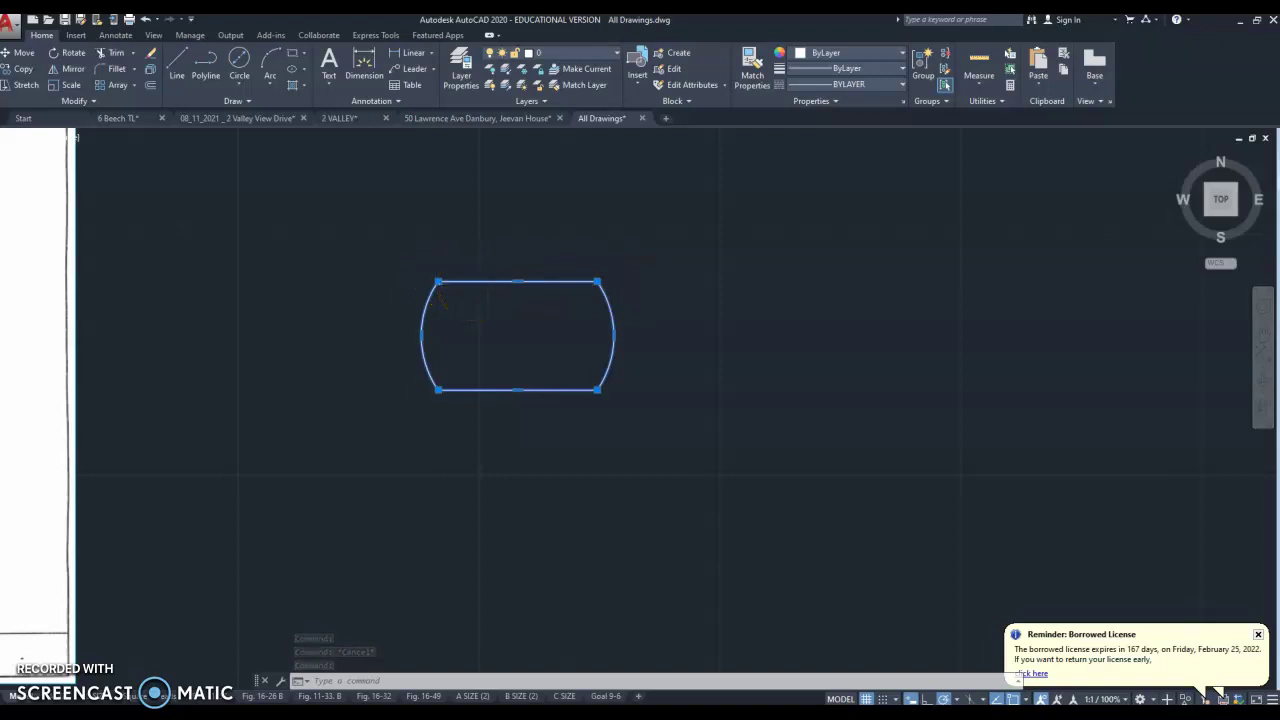
key("Escape")
Draw two short separate line segments on top of the outline's upper edge.
left_click(178, 72)
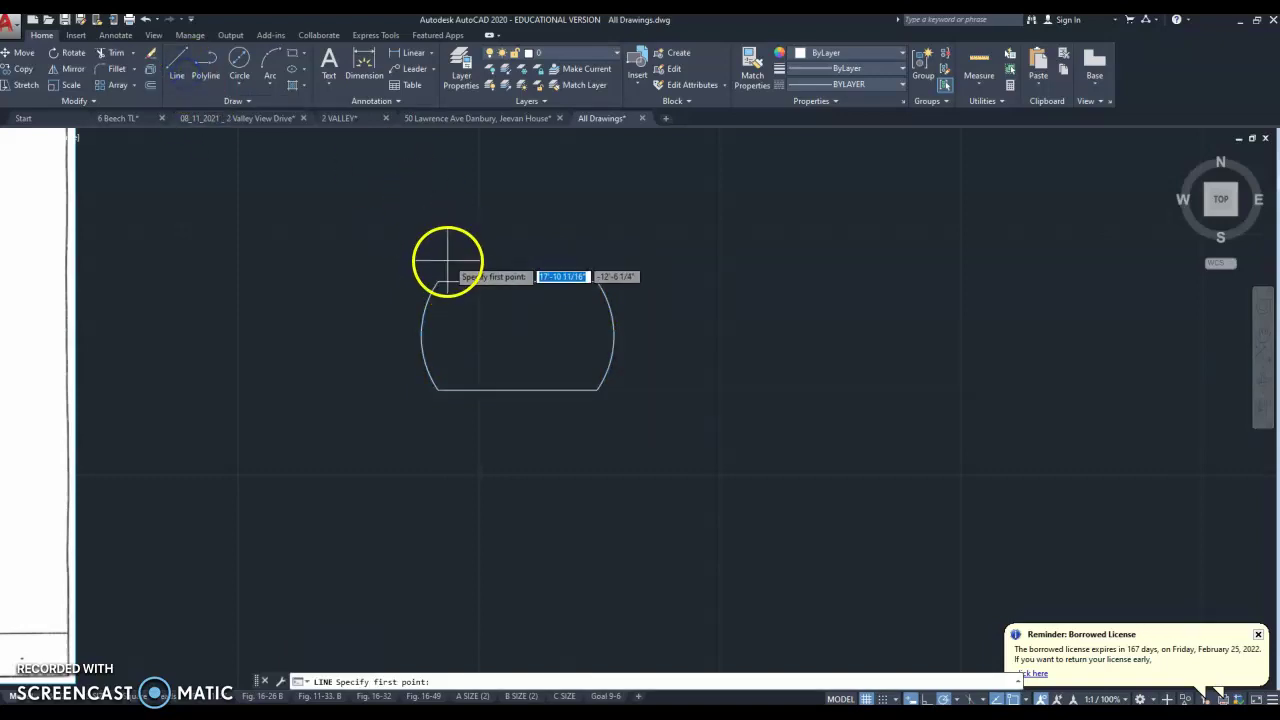
left_click(455, 287)
key("Return")
right_click(514, 258)
left_click(540, 266)
left_click(527, 279)
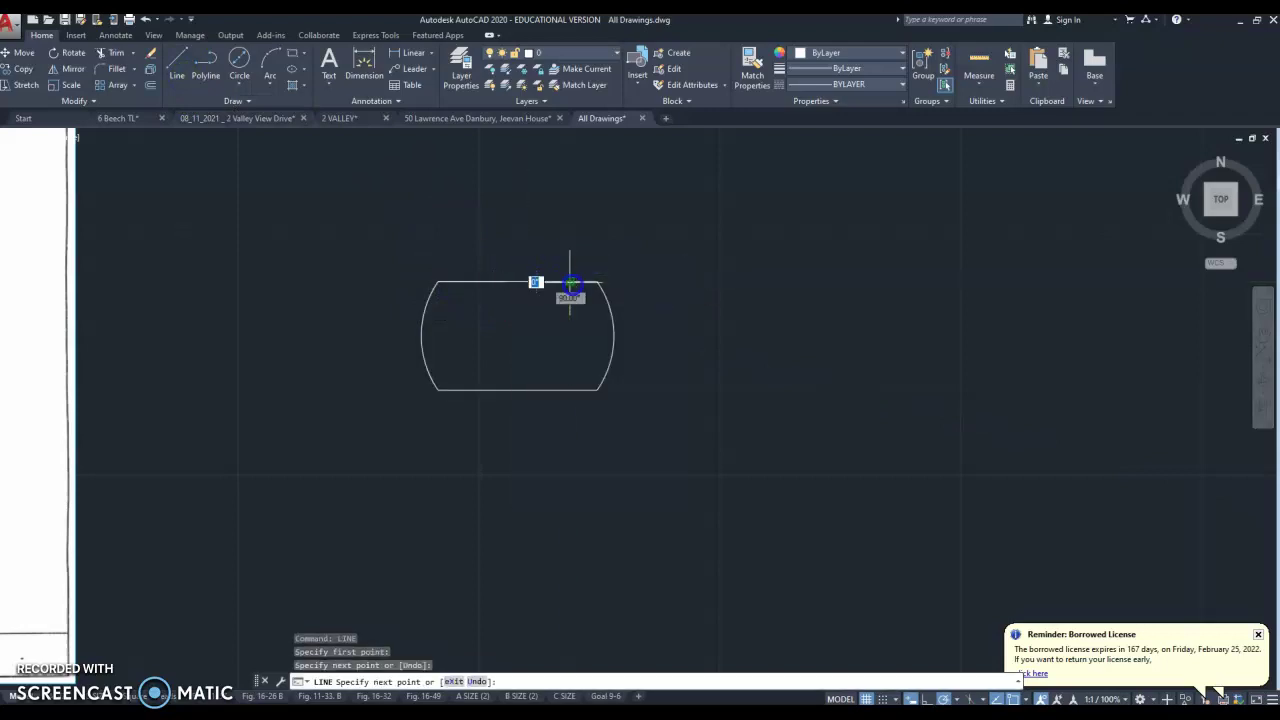
key("Escape")
Erase the two short line segments lying on the outline's upper edge using a window selection.
scroll(537, 280, "up", 2)
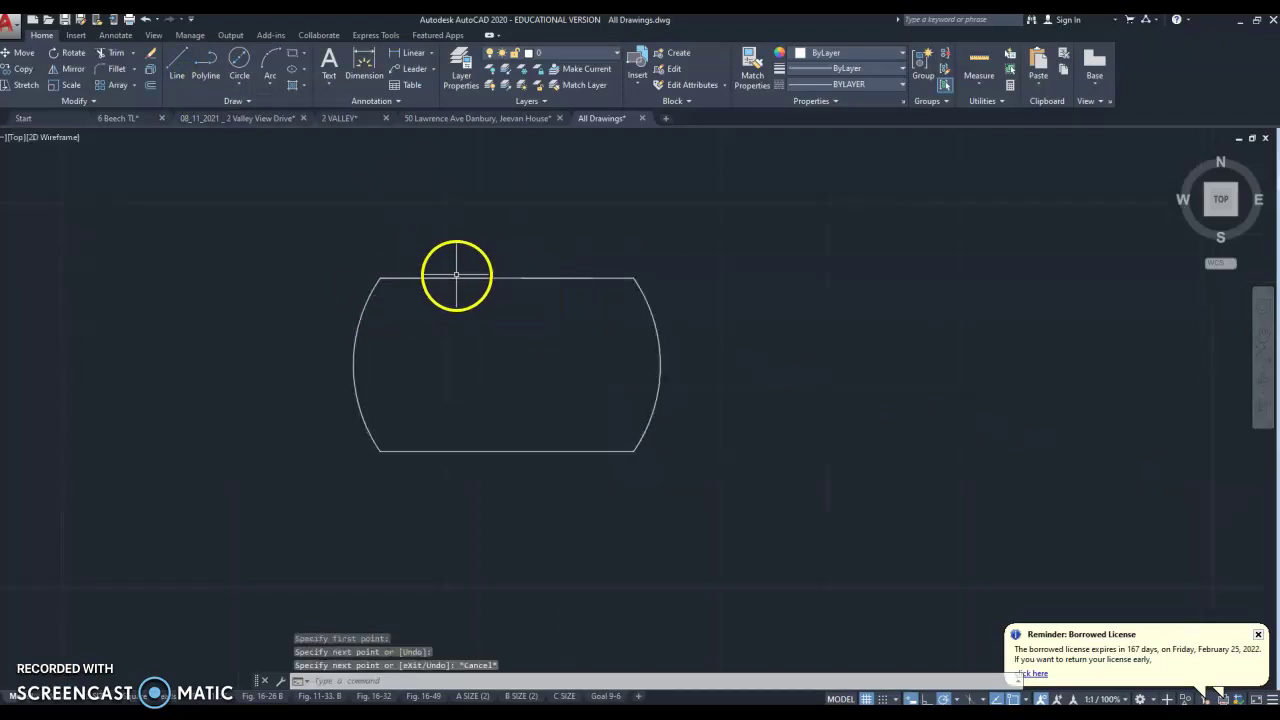
left_click(346, 254)
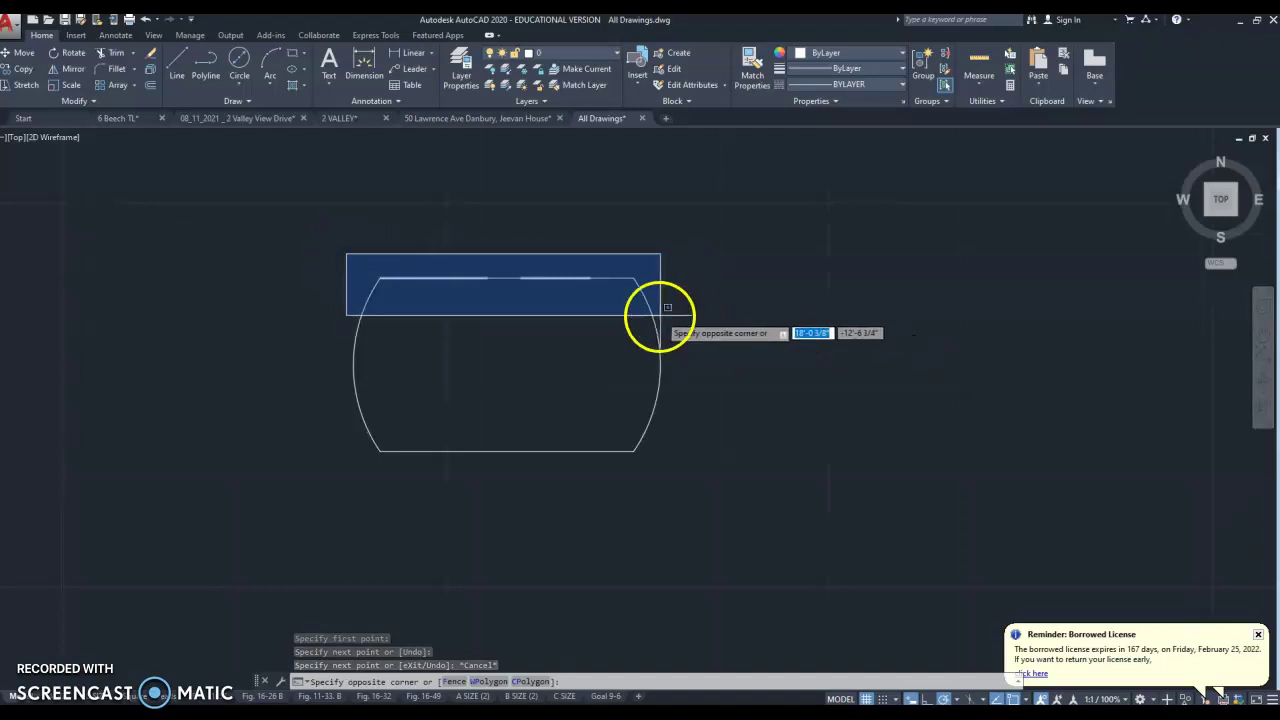
left_click(658, 314)
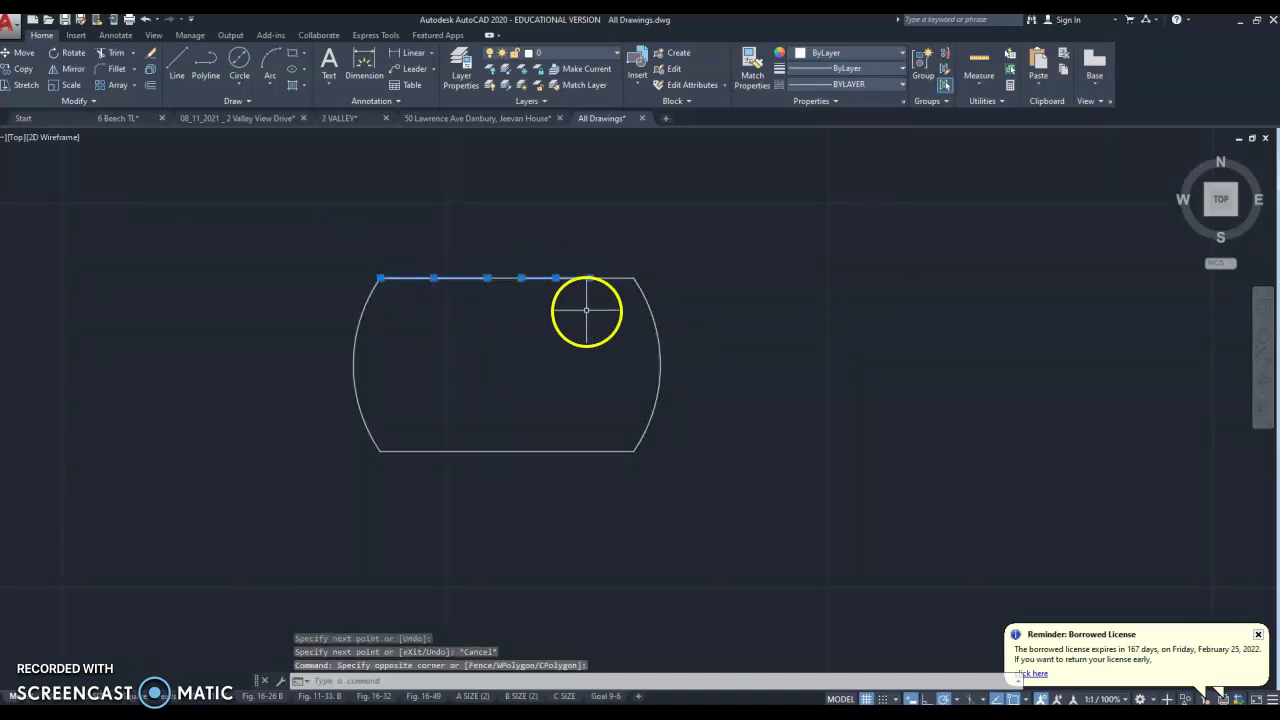
key("Delete")
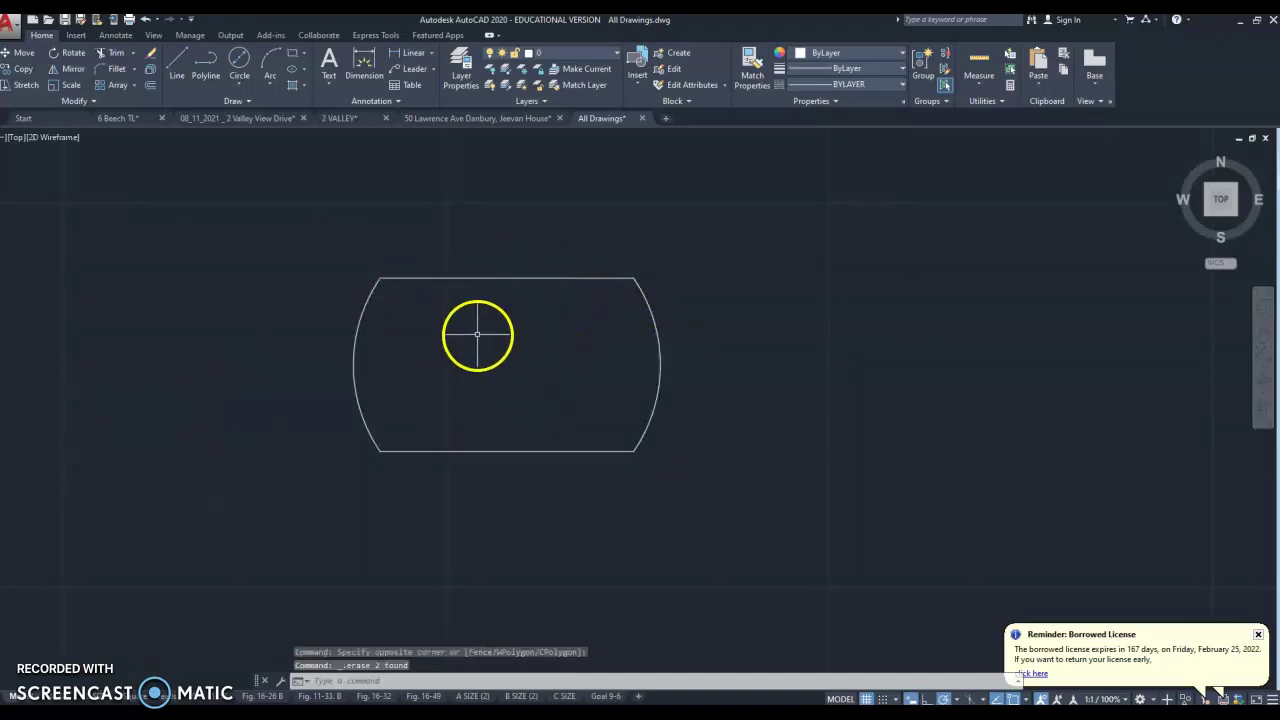
Offset the joined outline inward by .06, the border width given in the reference drawing.
scroll(478, 335, "down", 2)
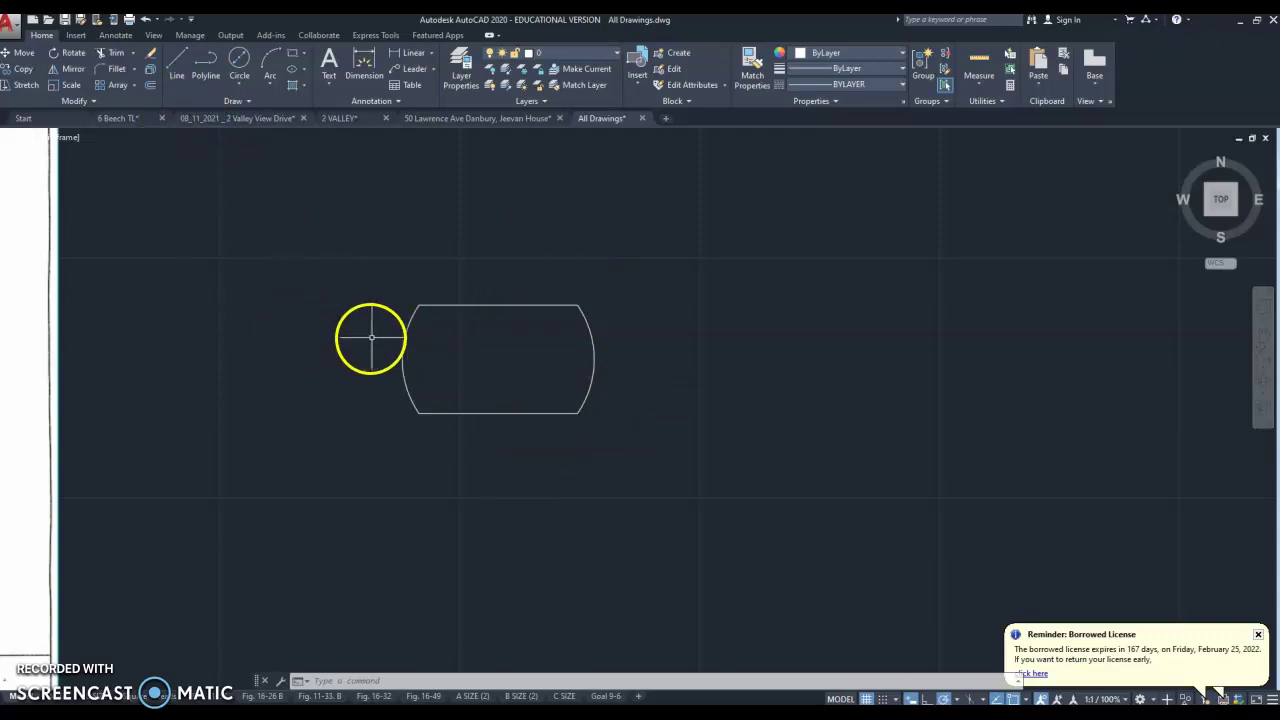
scroll(371, 337, "down", 4)
scroll(180, 386, "up", 2)
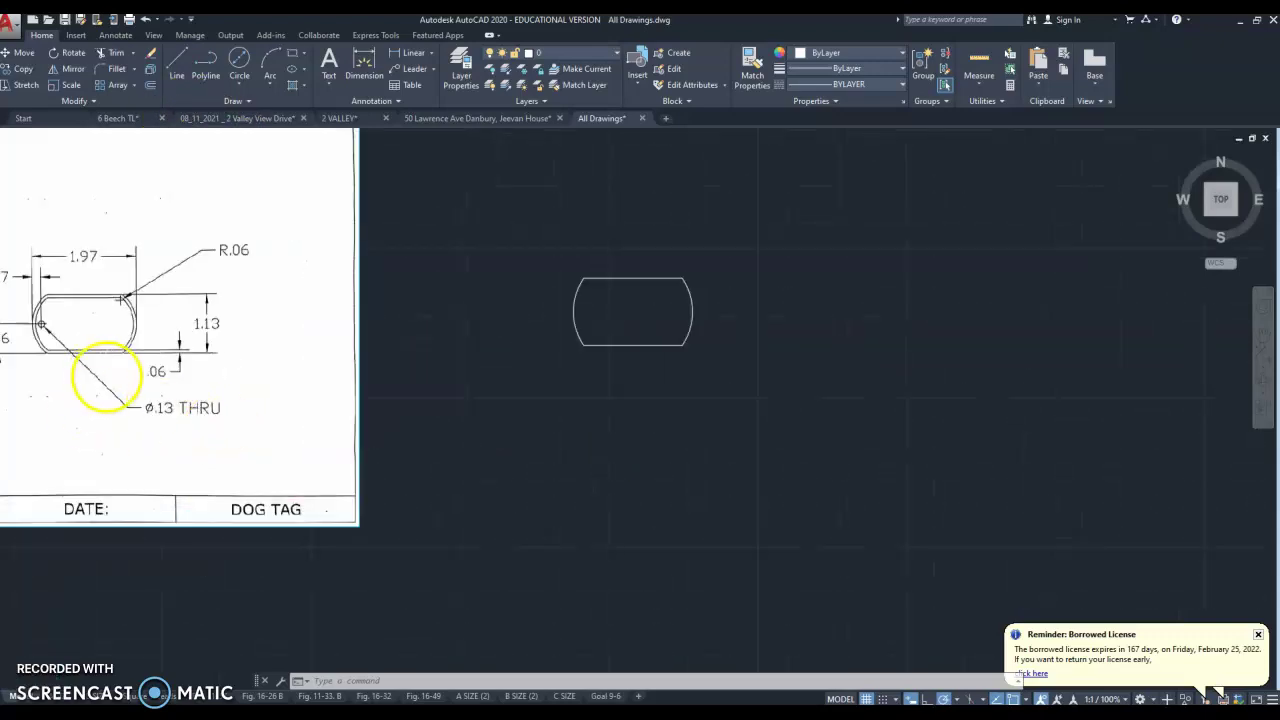
scroll(448, 318, "down", 2)
scroll(603, 314, "up", 4)
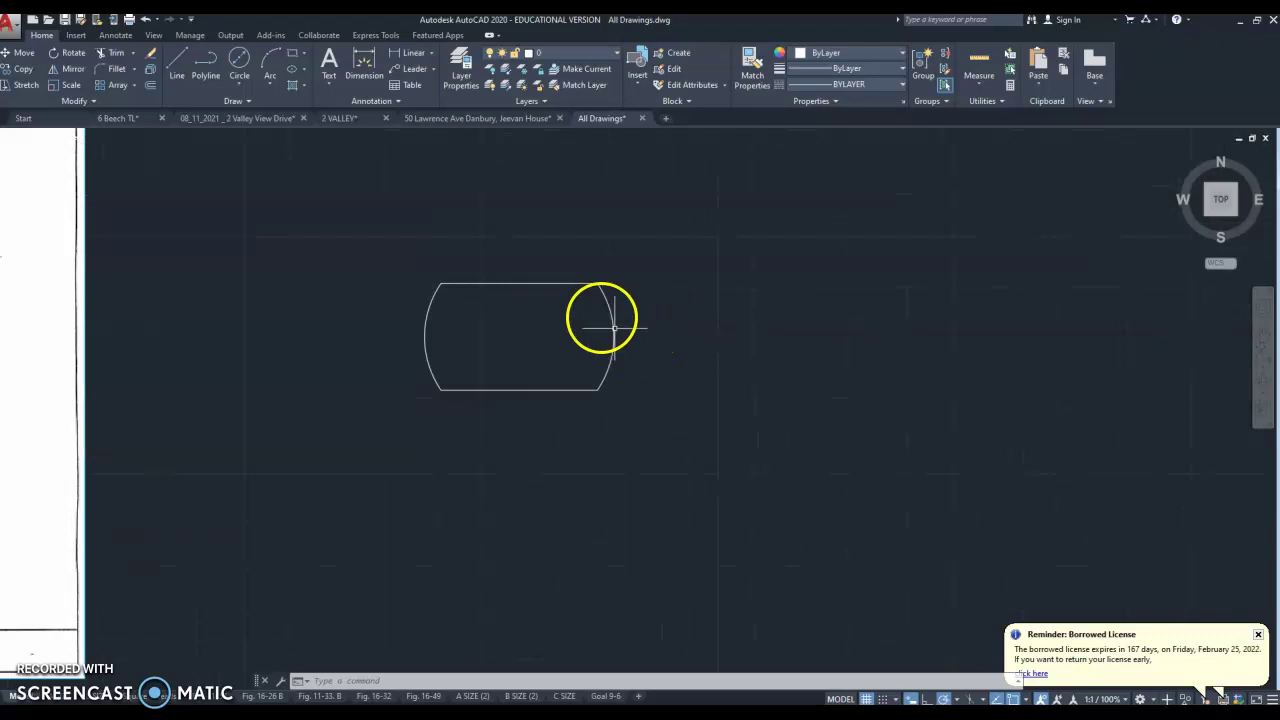
left_click(150, 86)
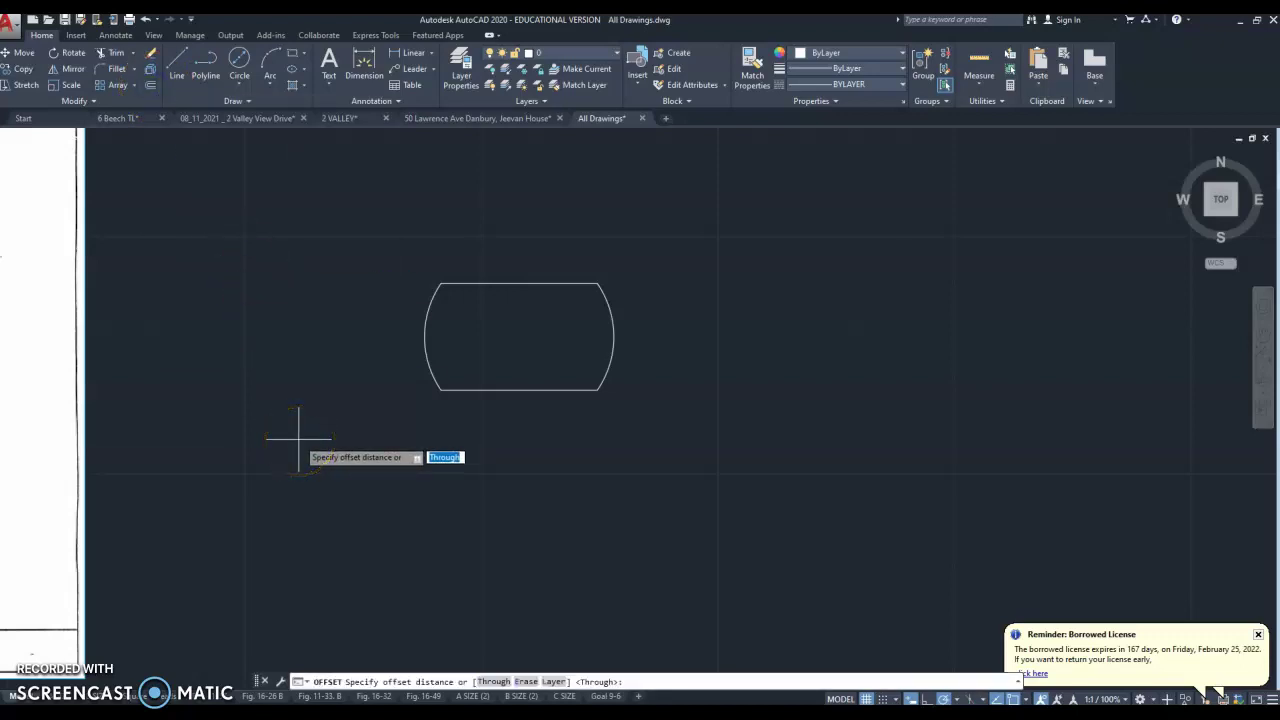
type(".06")
key("Return")
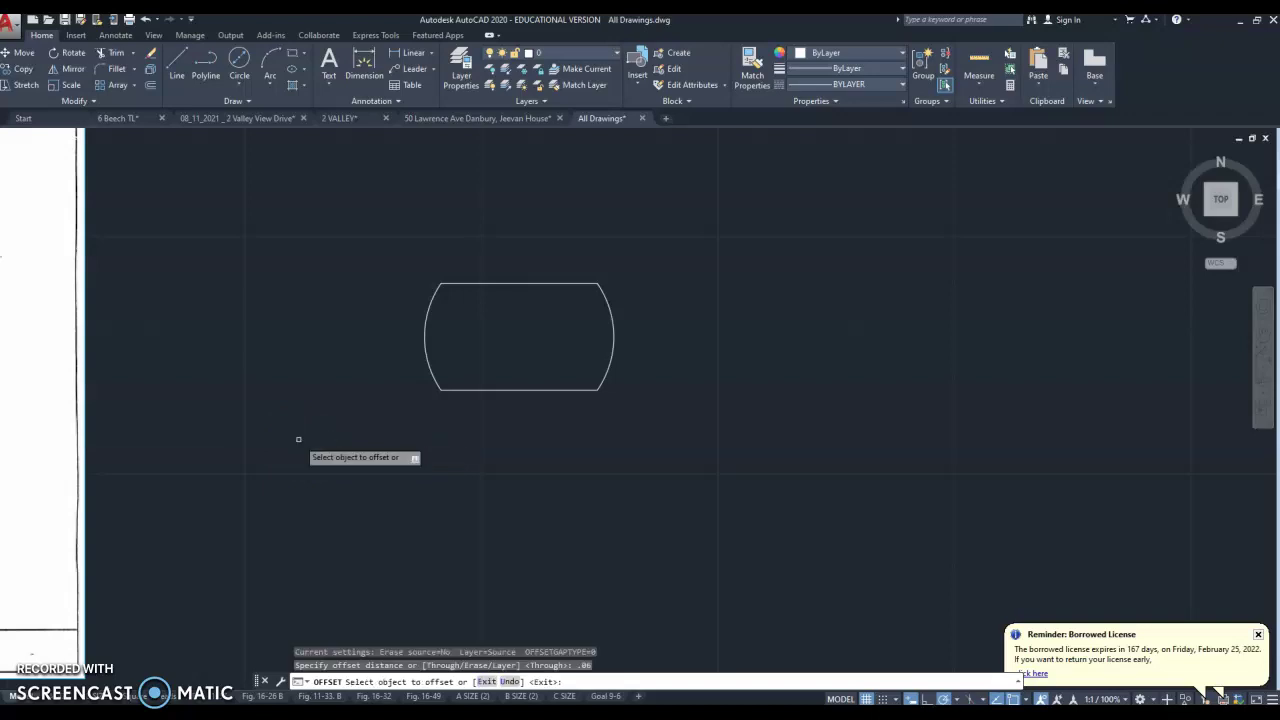
left_click(538, 283)
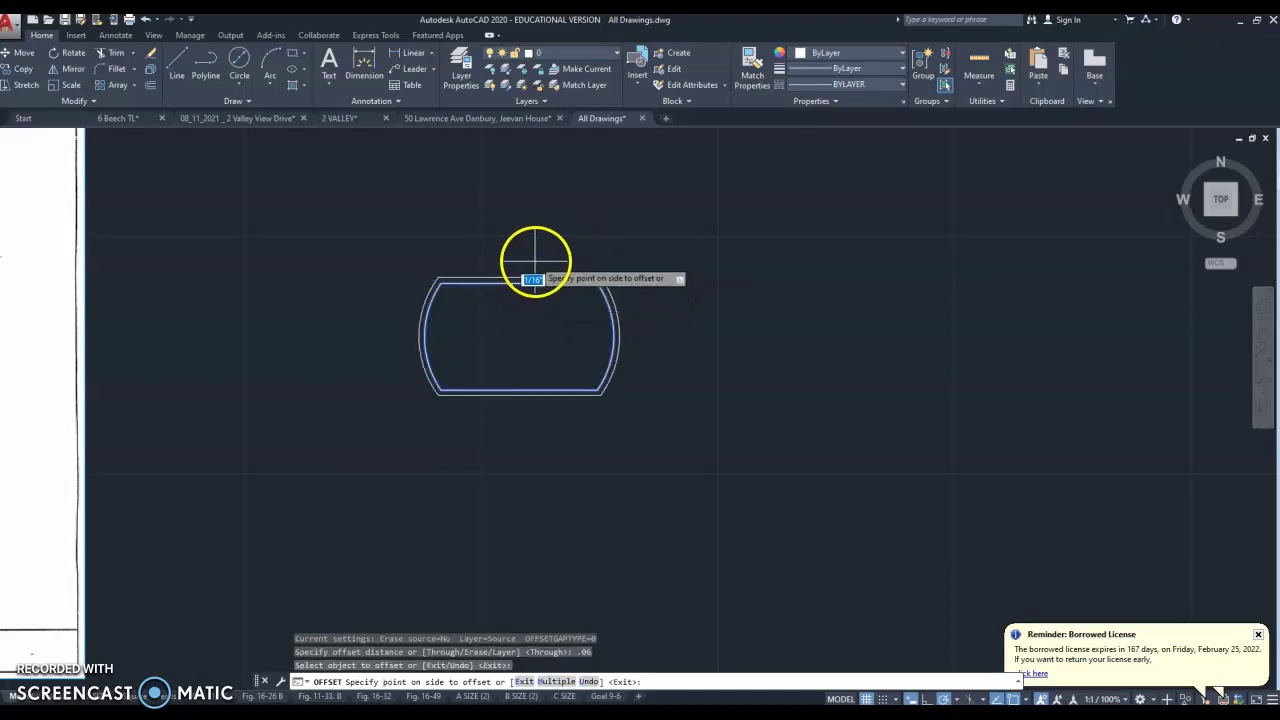
scroll(523, 286, "up", 2)
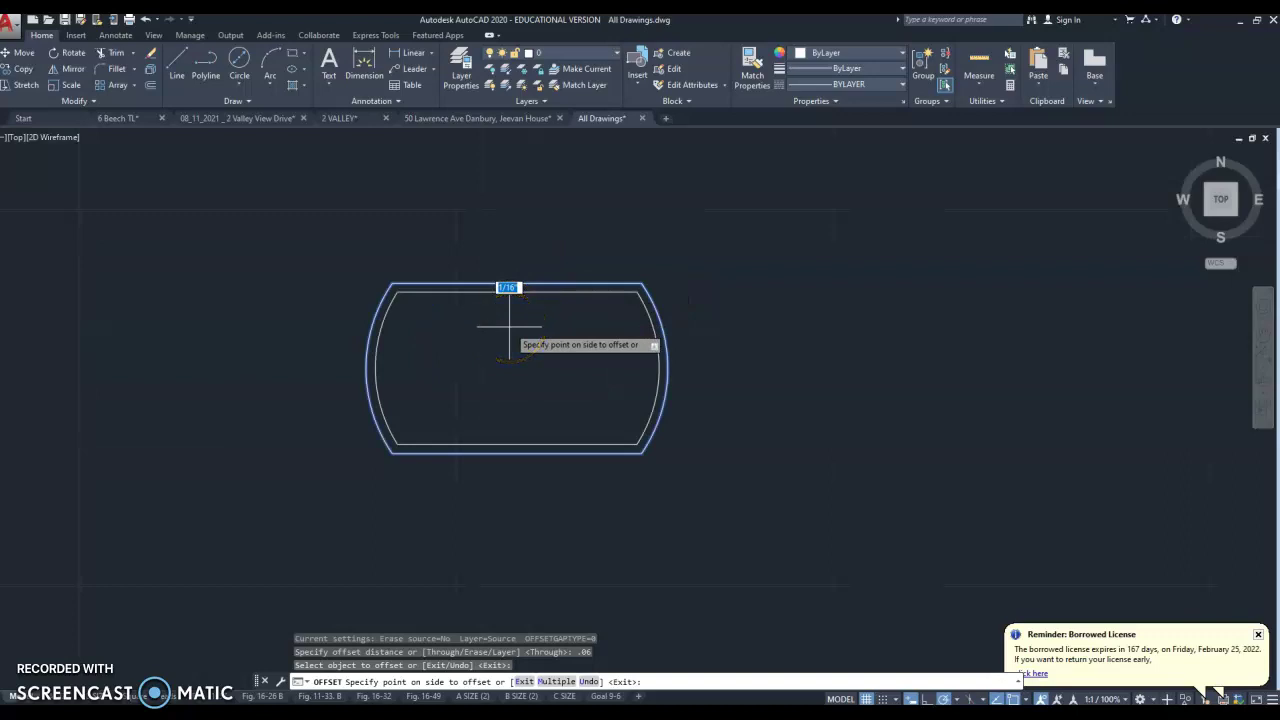
left_click(531, 375)
key("Escape")
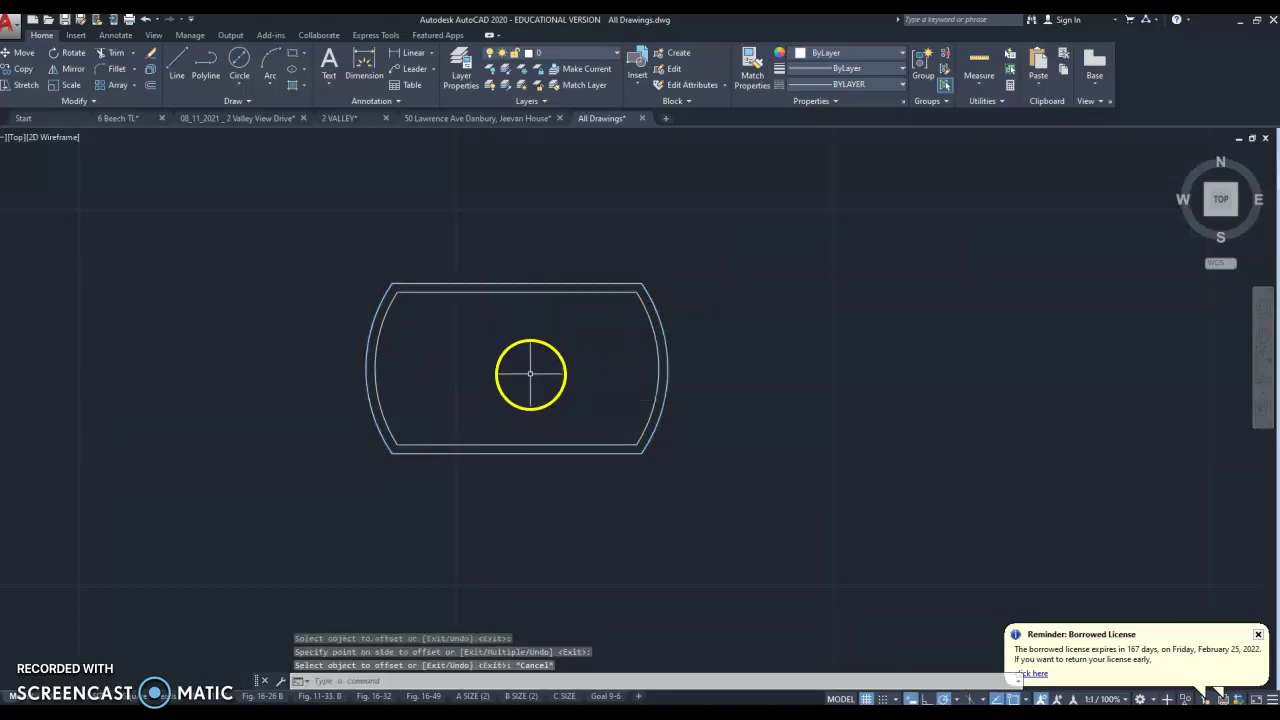
Erase the inner offset copy, keeping only the outer outline.
left_click(425, 291)
right_click(405, 256)
left_click(437, 356)
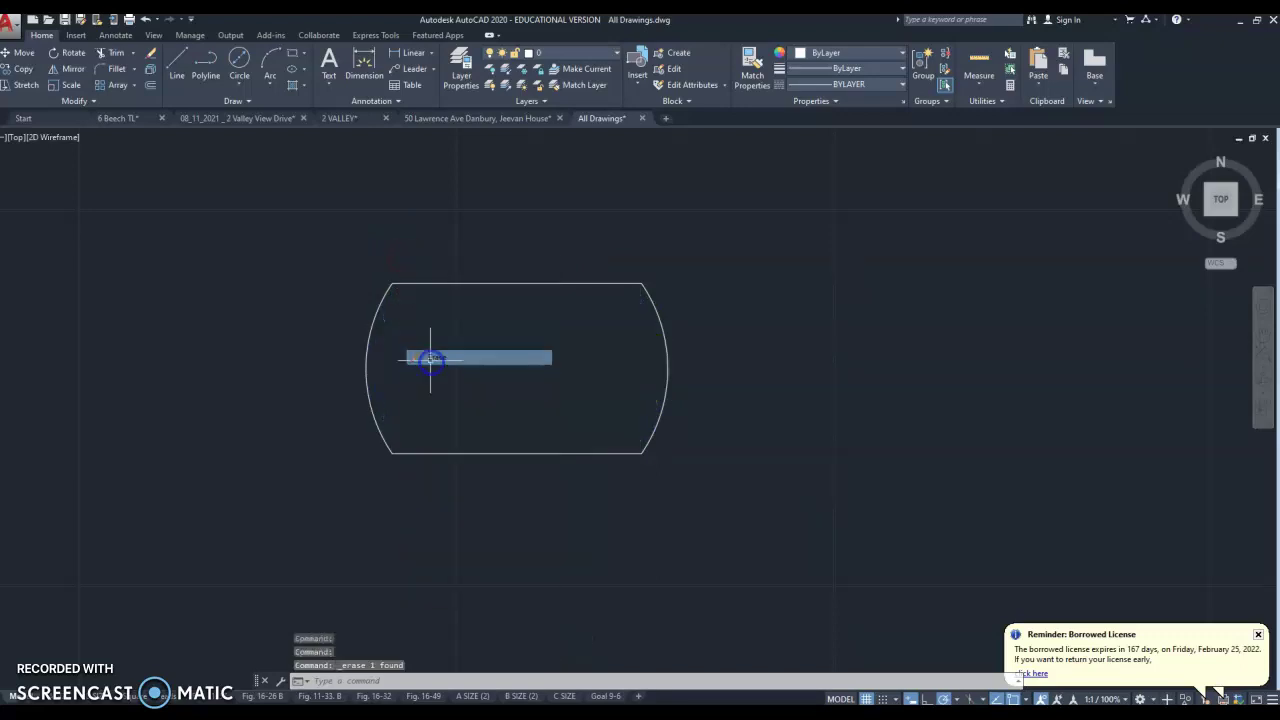
Offset the outer polyline again by .06 toward the inside to form the tag's inner border.
left_click(147, 84)
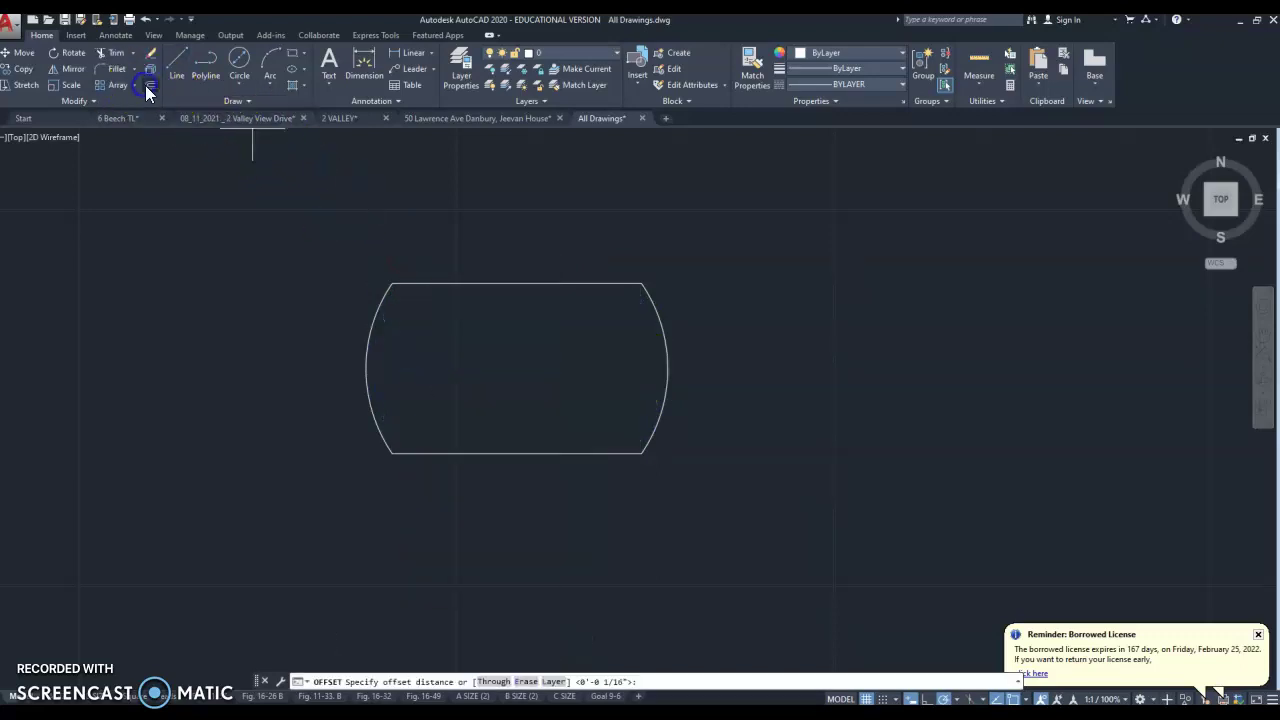
type(".06")
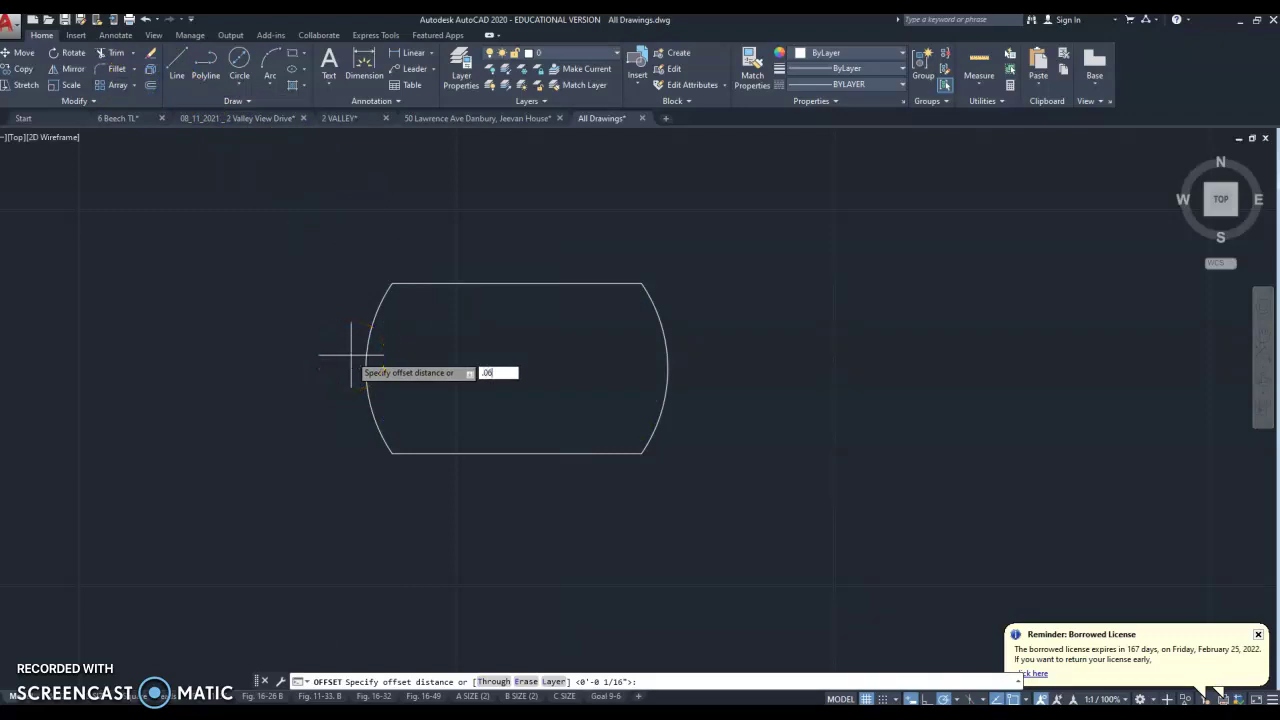
key("Return")
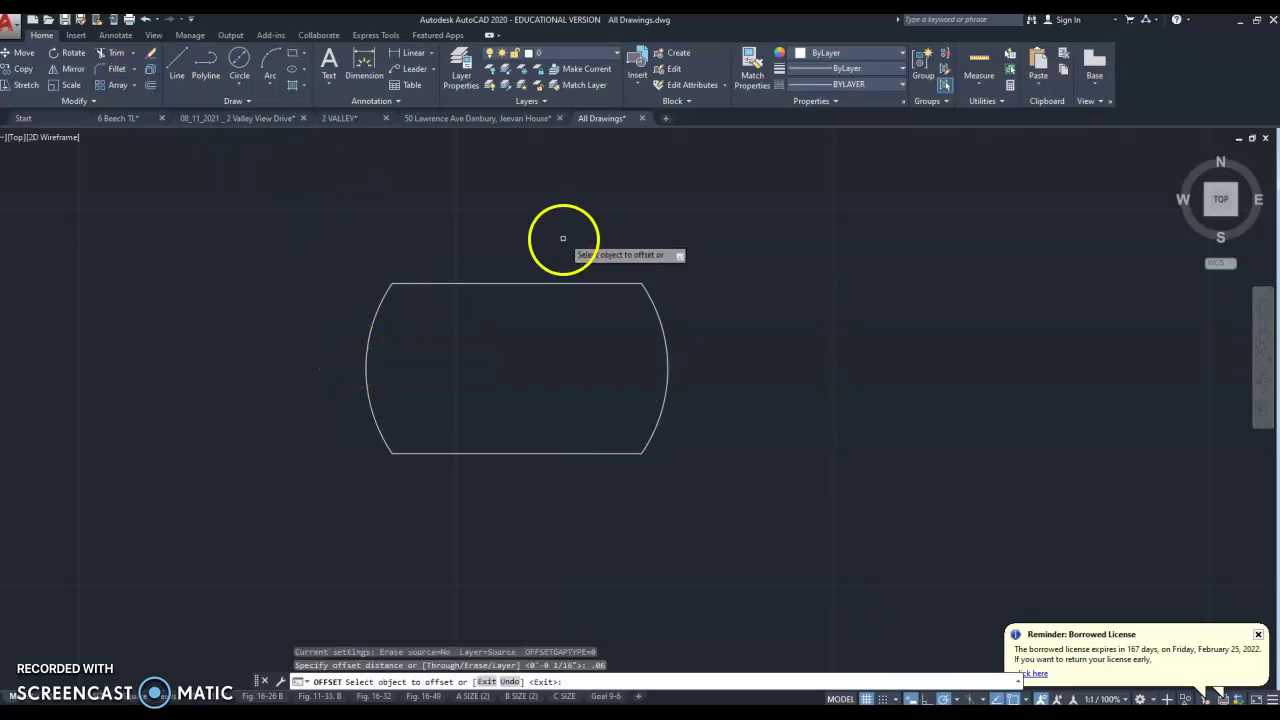
left_click(543, 284)
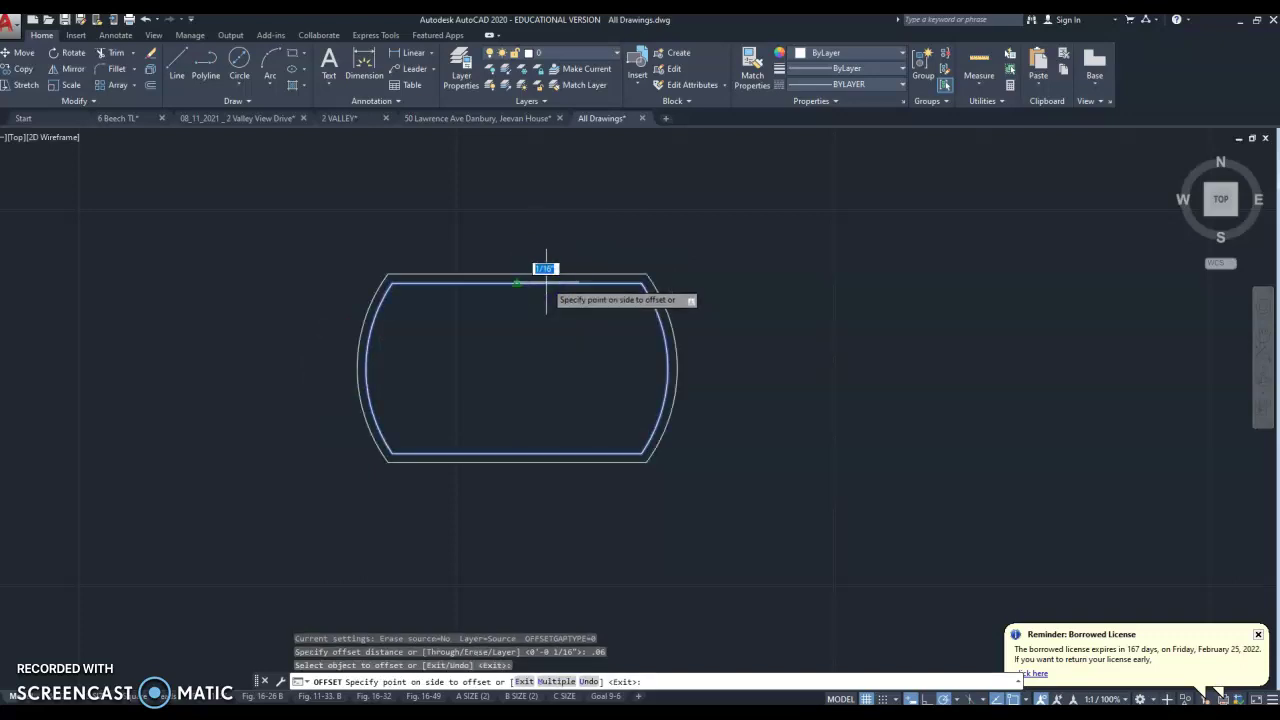
left_click(541, 303)
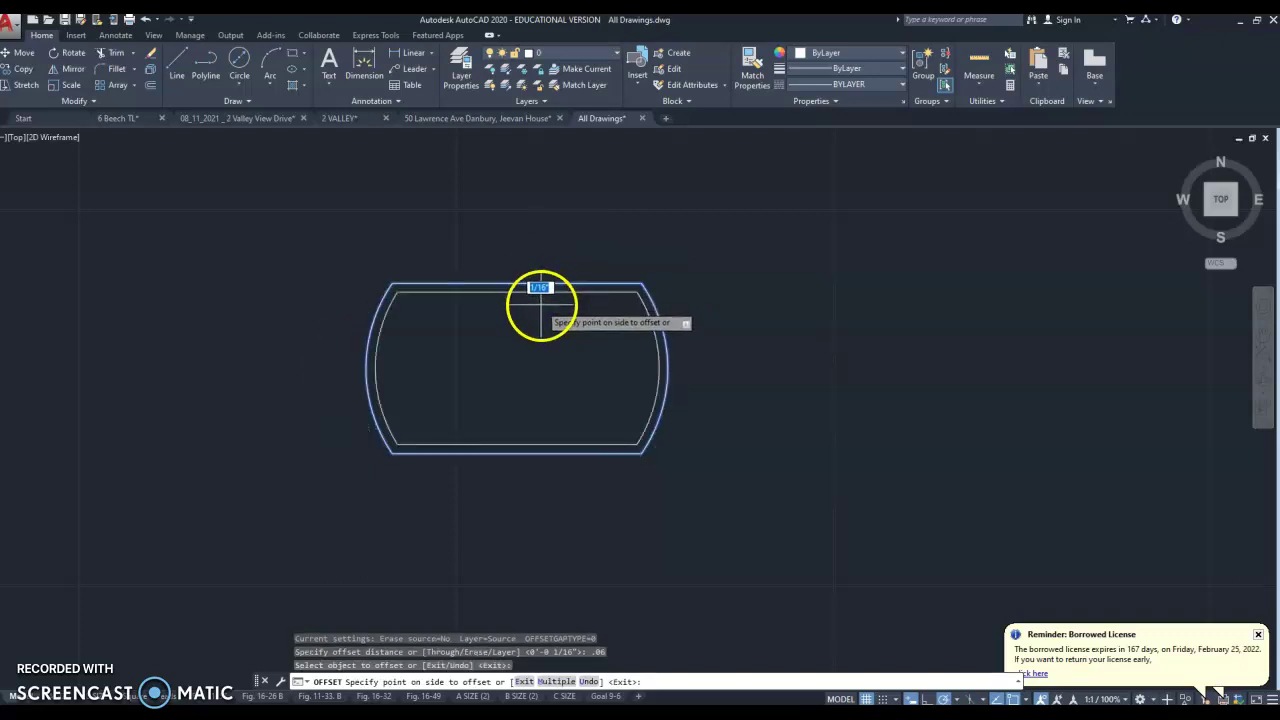
key("Escape")
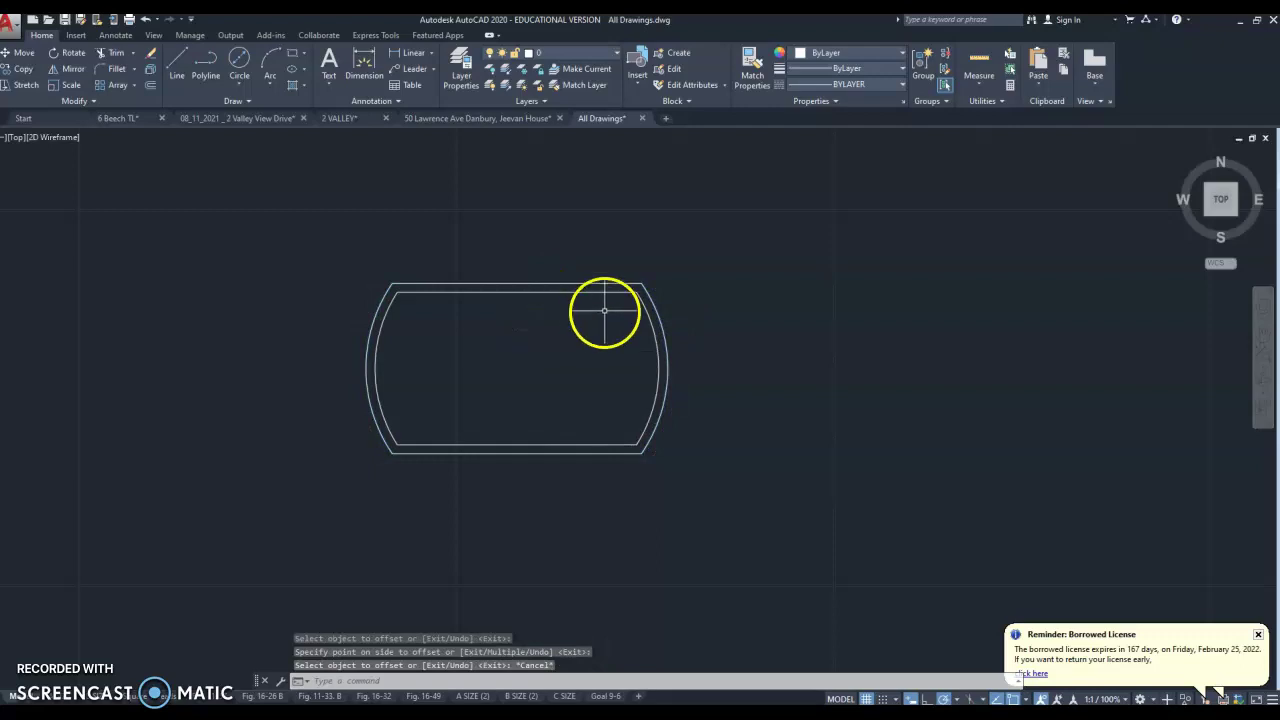
Examine the reference drawing for the hole's location and diameter dimensions.
scroll(624, 316, "down", 4)
scroll(620, 327, "down", 3)
scroll(560, 345, "up", 7)
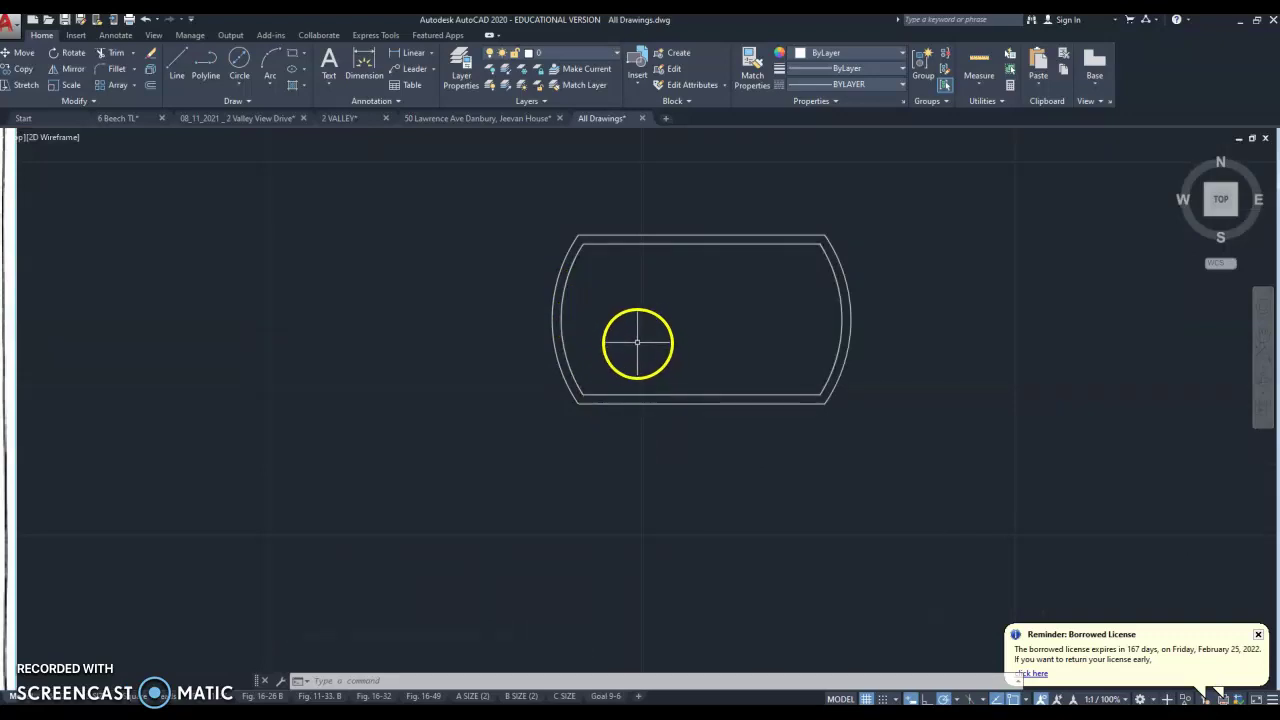
scroll(637, 342, "down", 4)
scroll(35, 320, "up", 2)
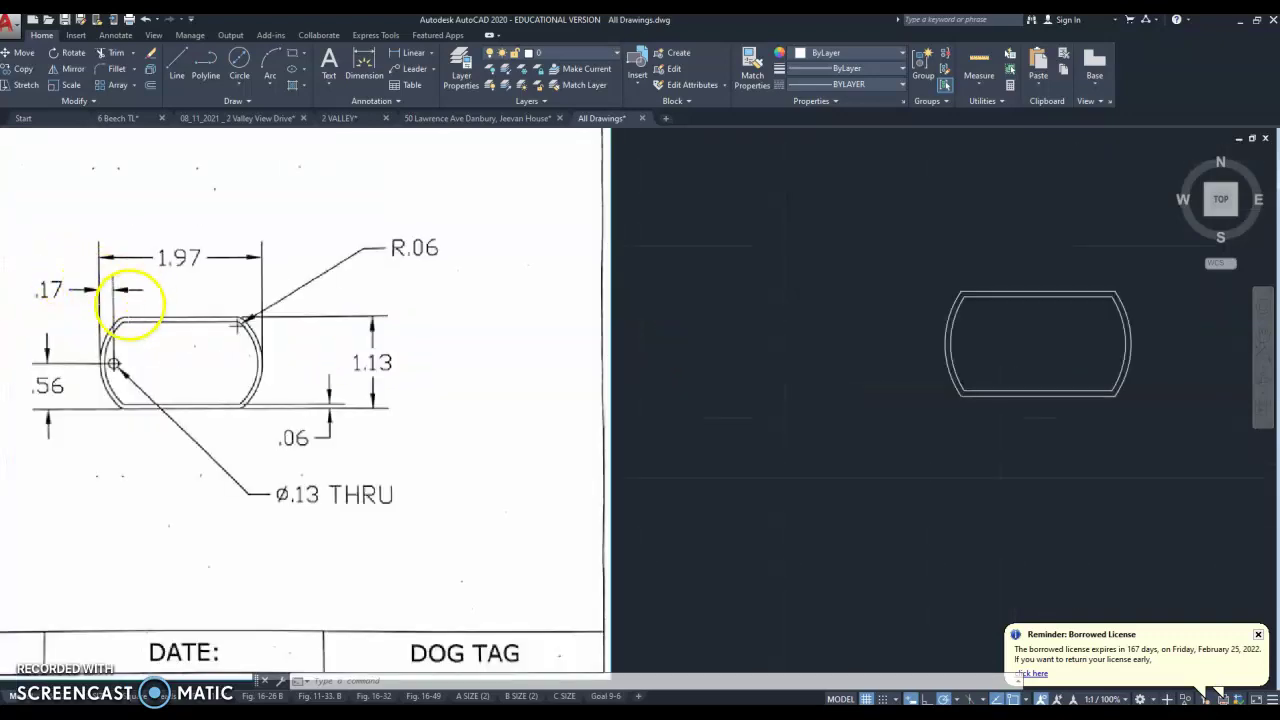
scroll(98, 312, "down", 2)
scroll(680, 337, "up", 4)
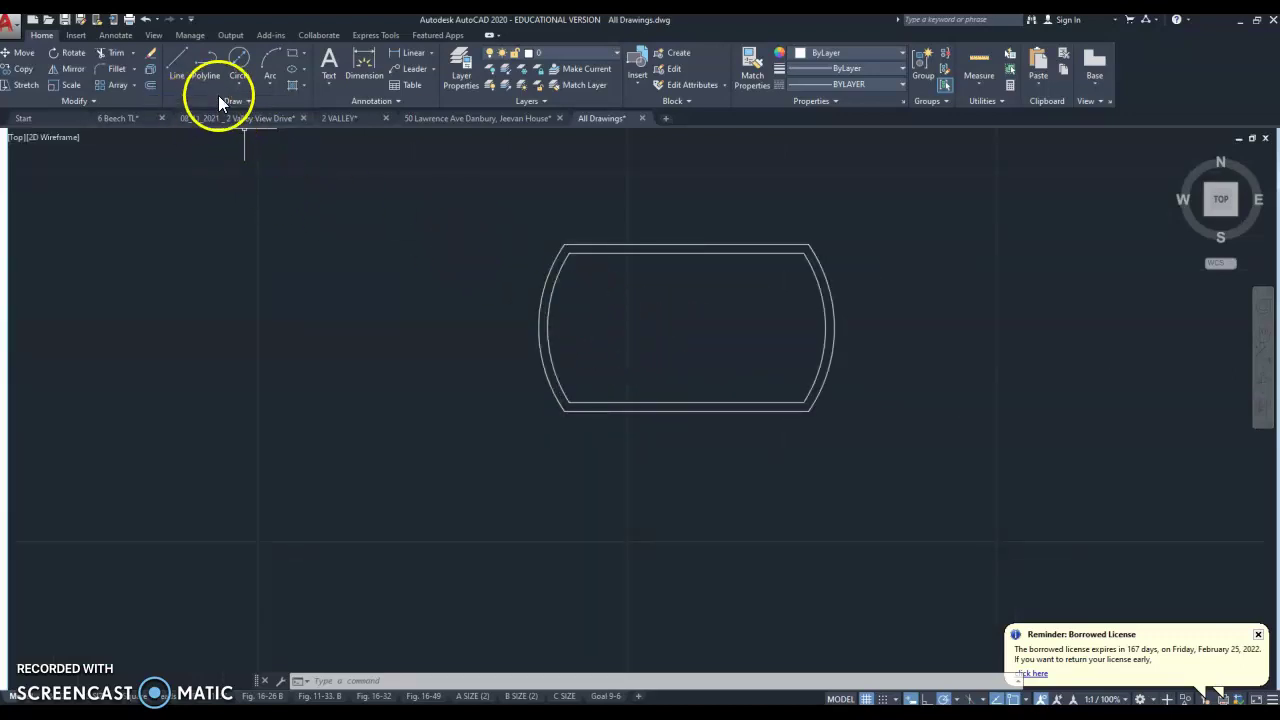
left_click(182, 72)
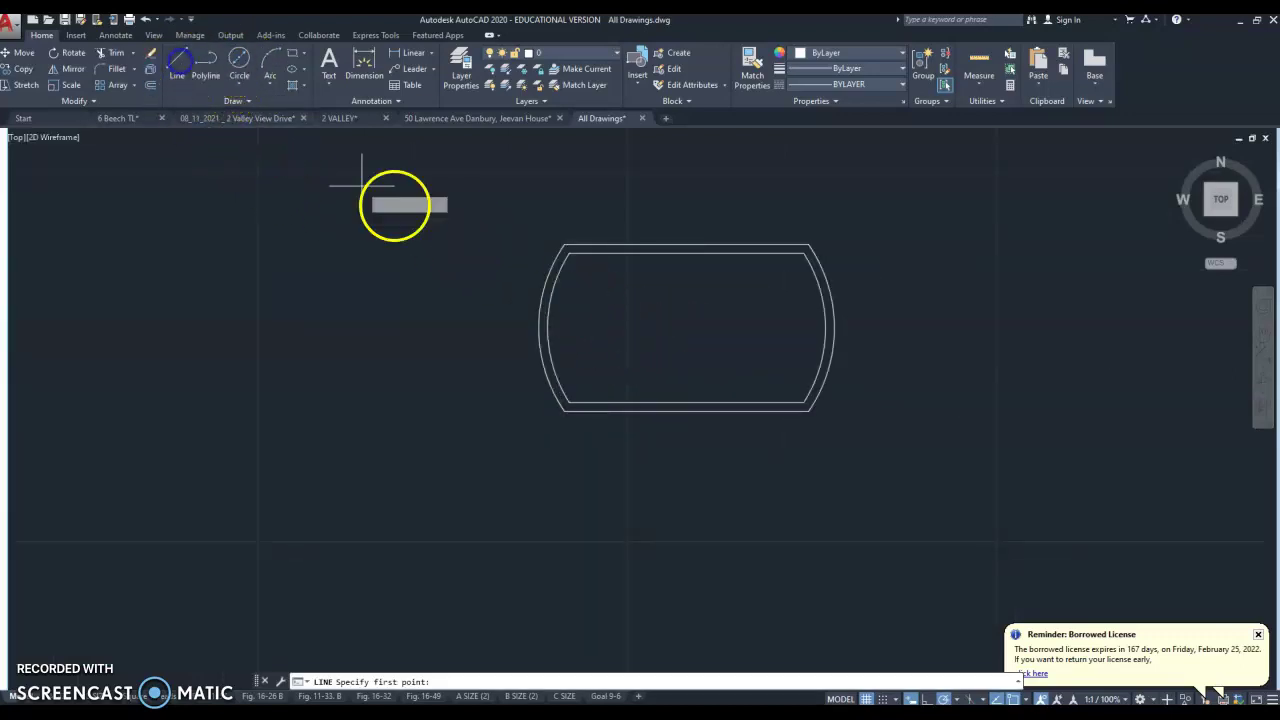
scroll(575, 355, "up", 2)
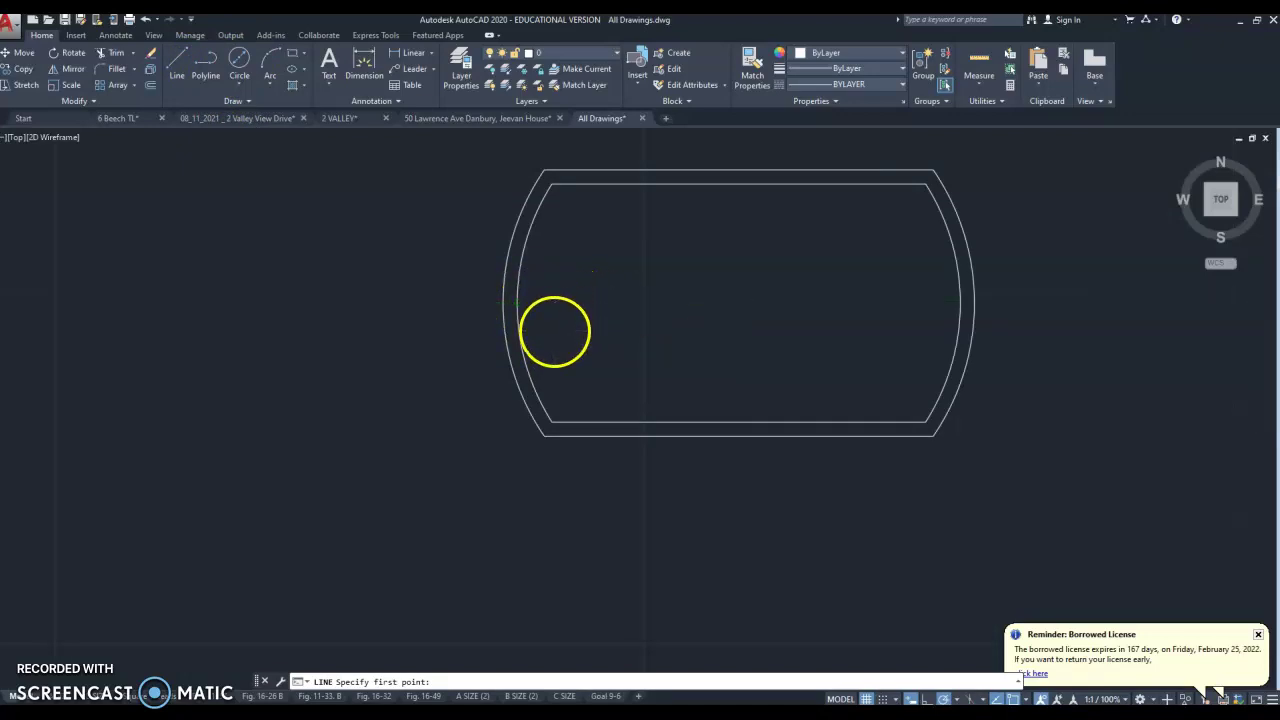
key("Escape")
left_click(206, 70)
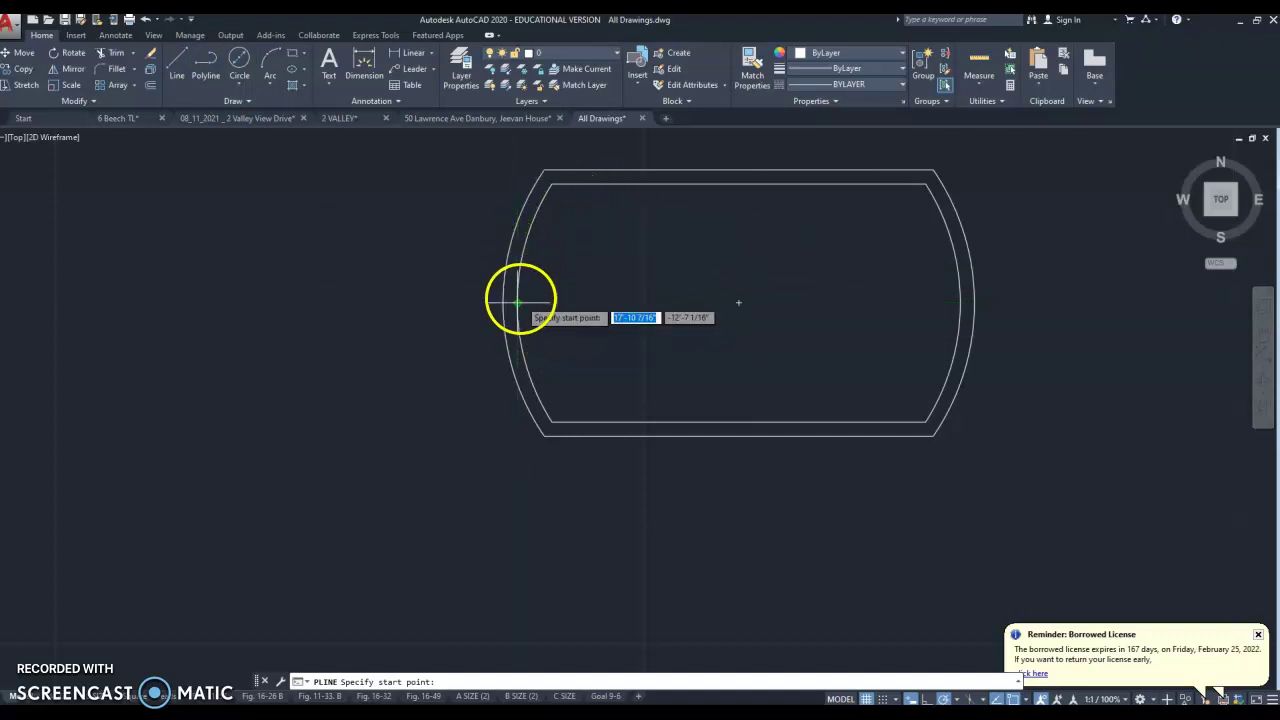
key("Escape")
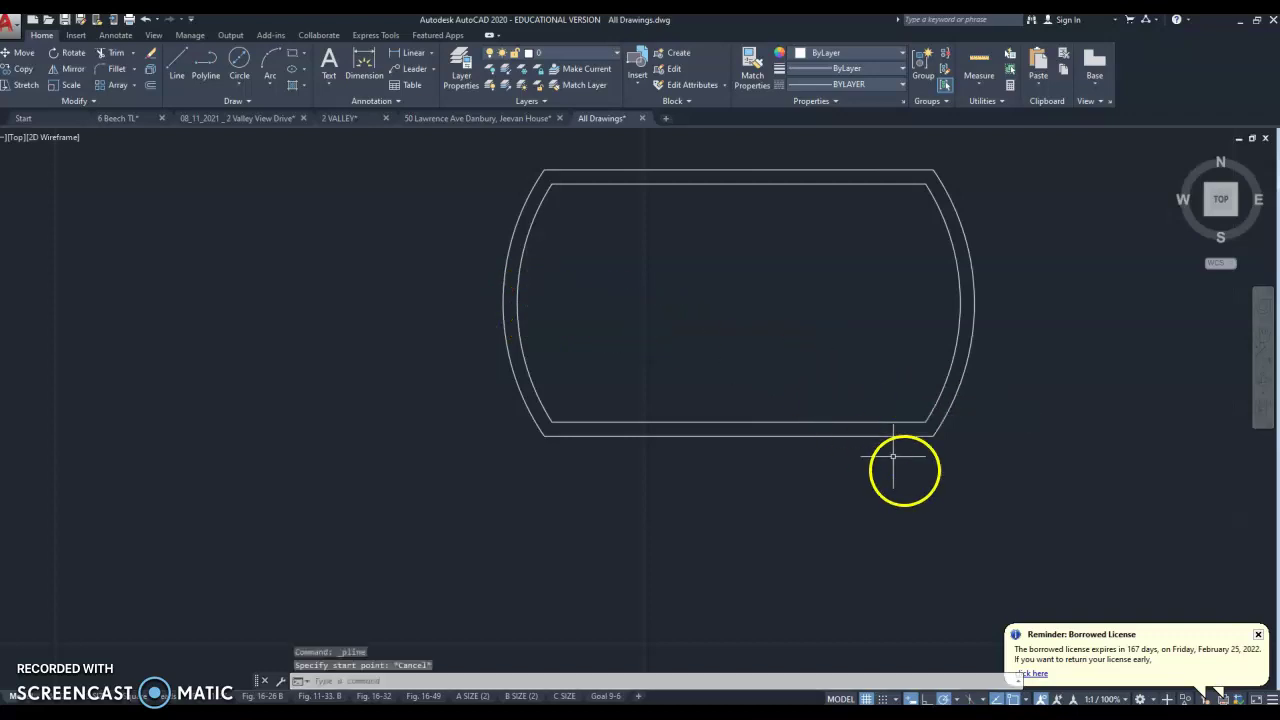
Try starting a line on the tag's side arc with the Quadrant object snap off, and turn Quadrant back on.
left_click(1015, 699)
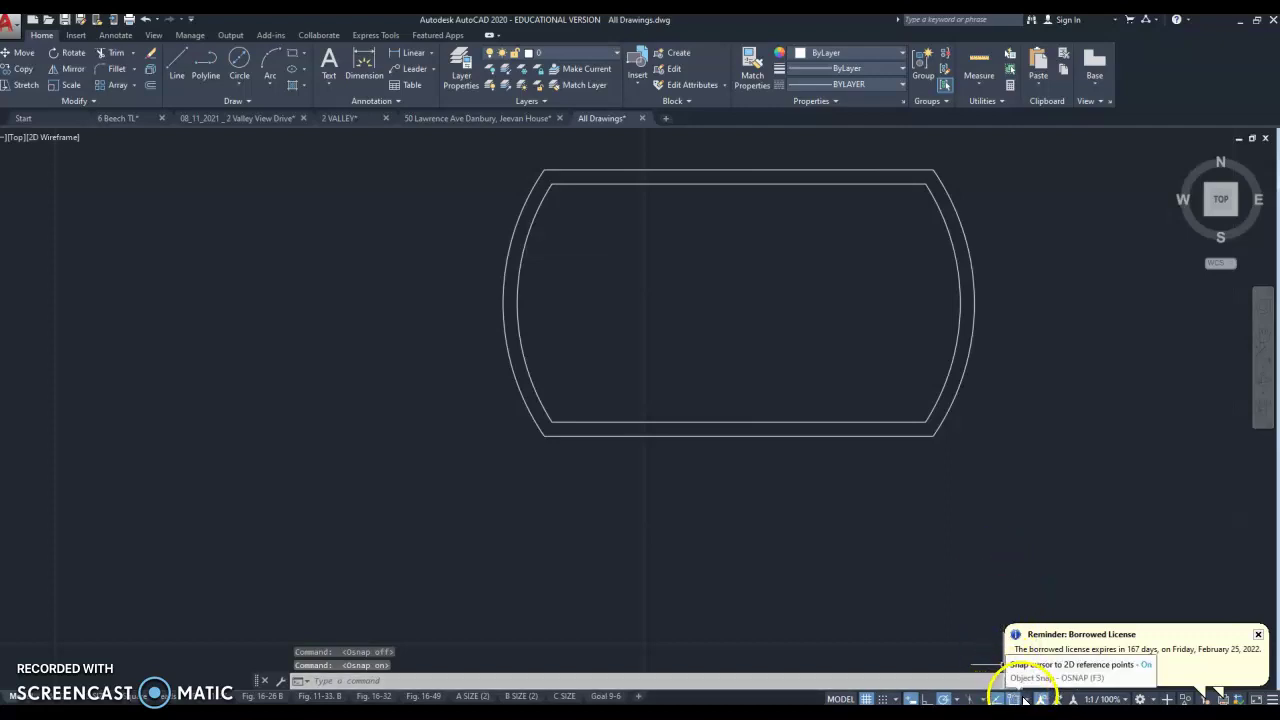
left_click(1027, 698)
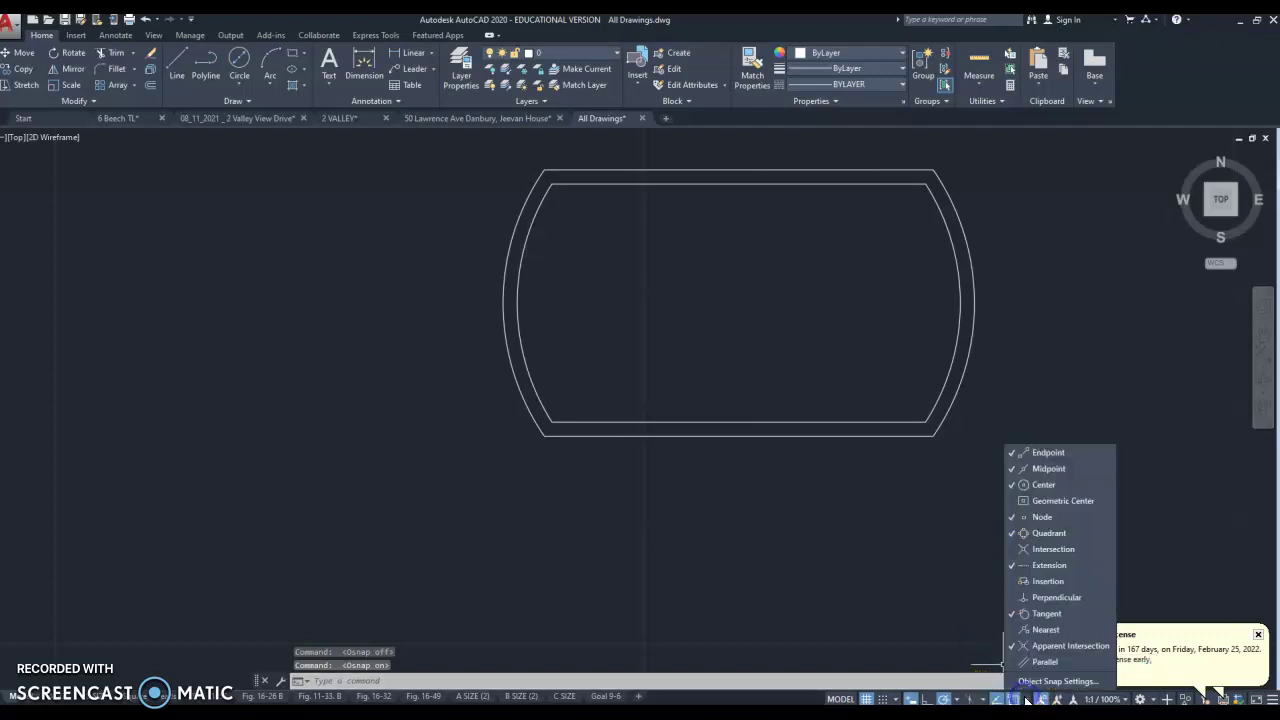
left_click(1045, 530)
left_click(189, 66)
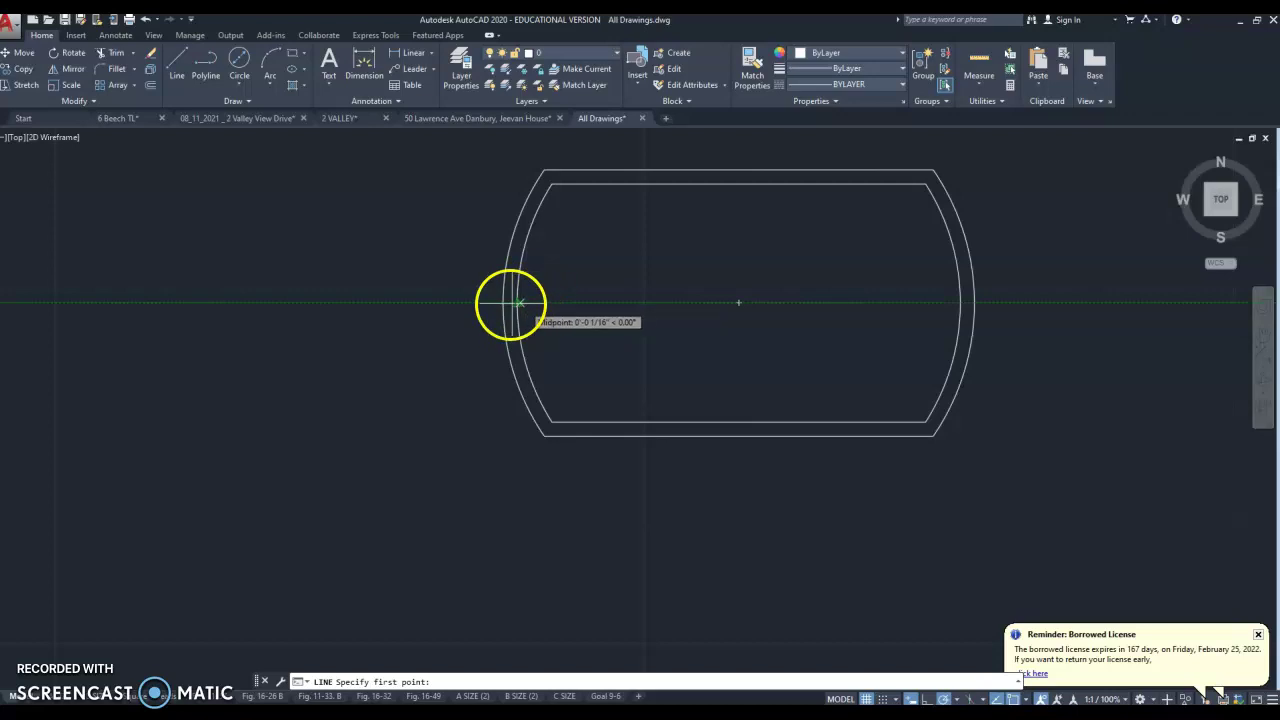
key("Escape")
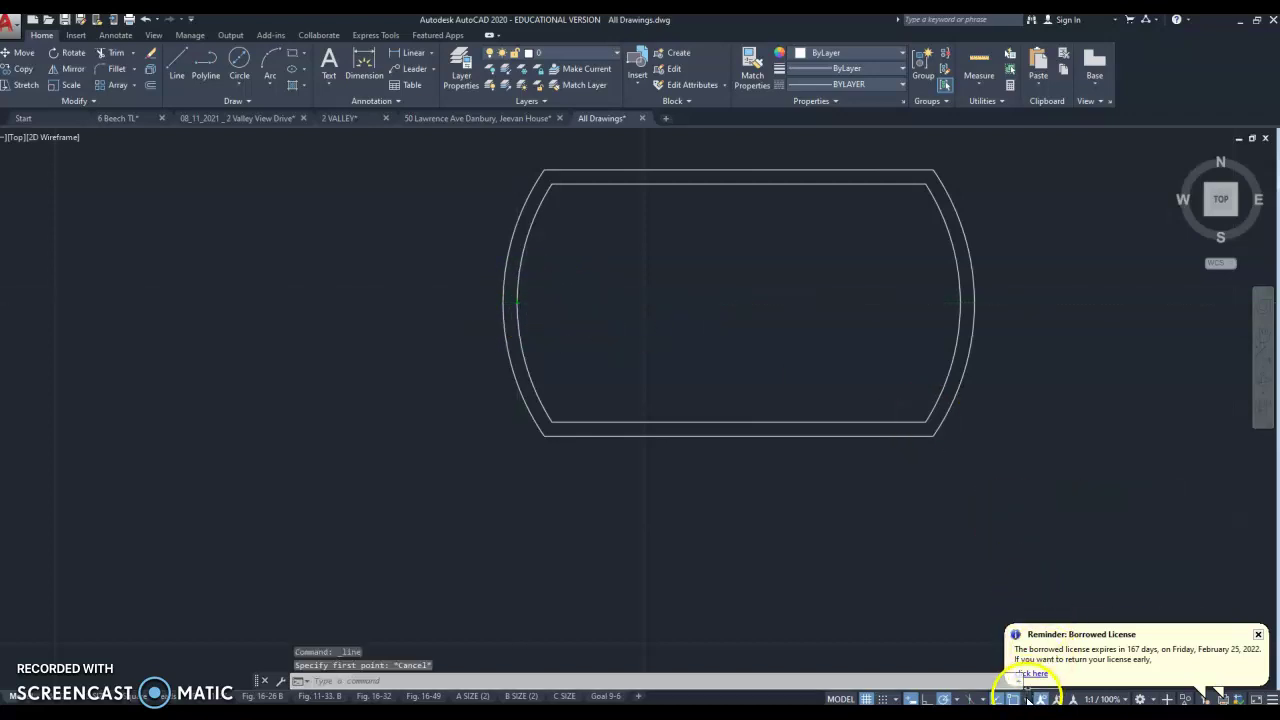
left_click(1027, 697)
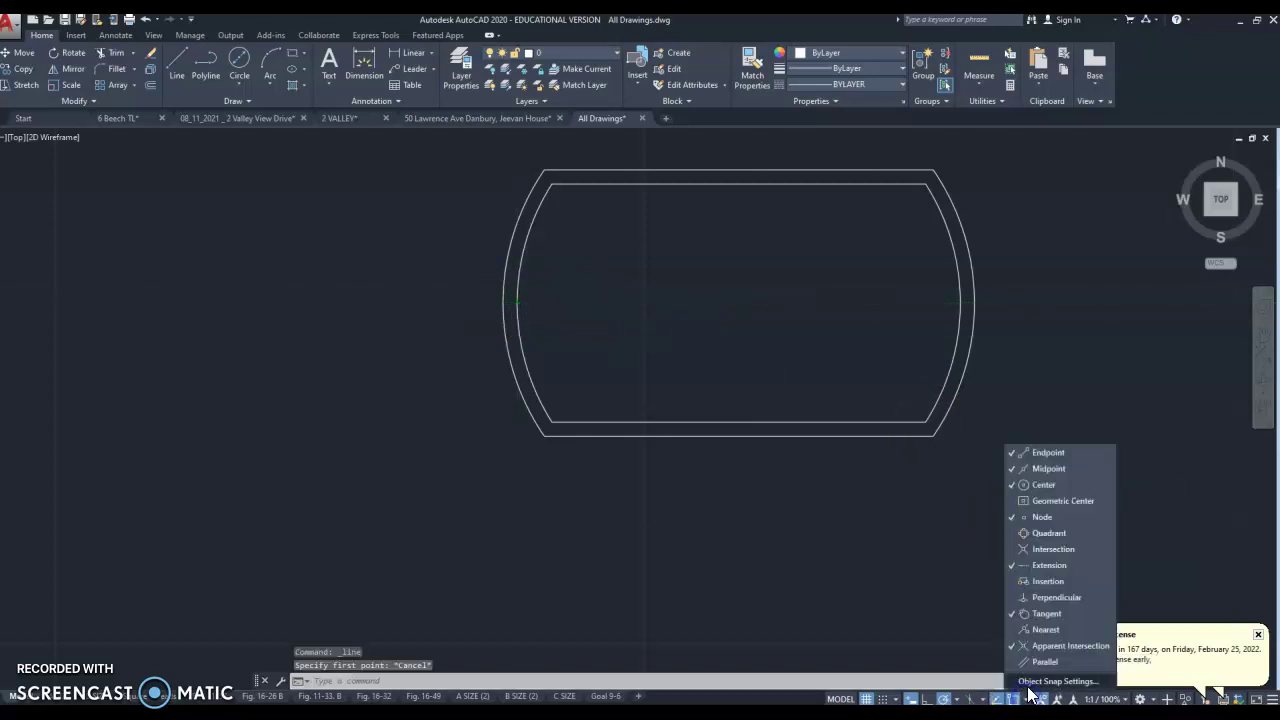
left_click(1055, 535)
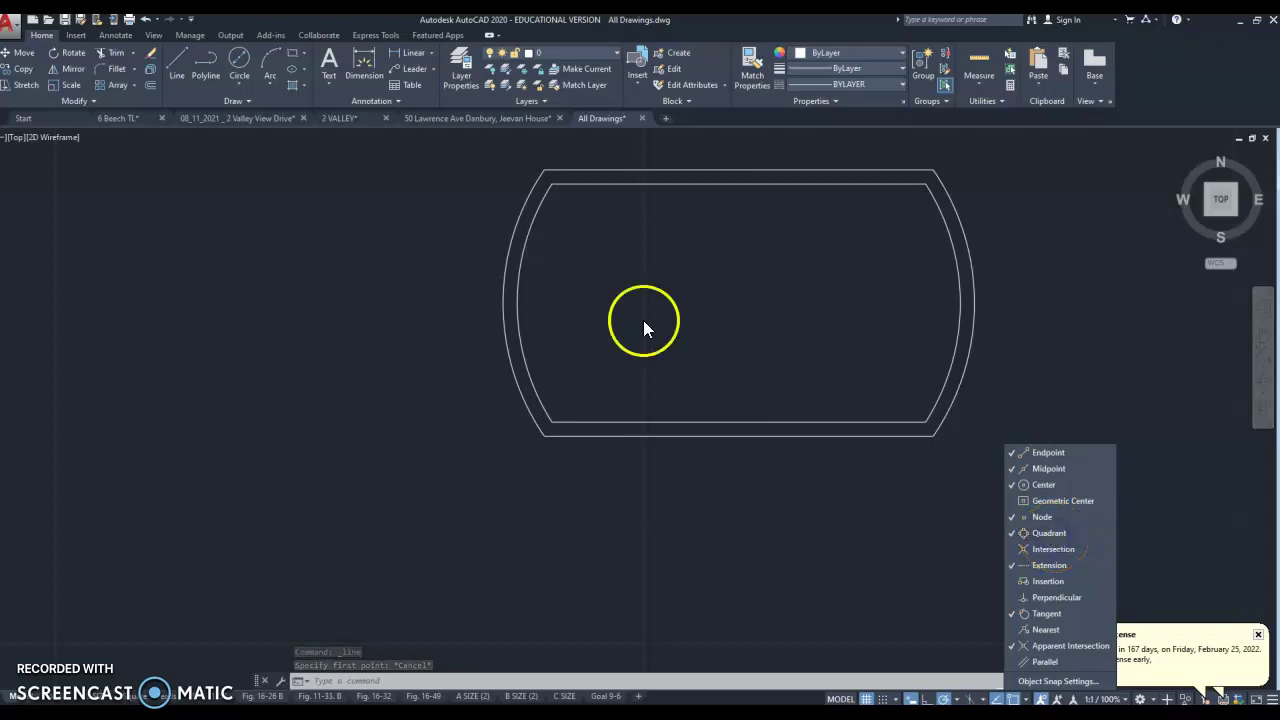
left_click(615, 320)
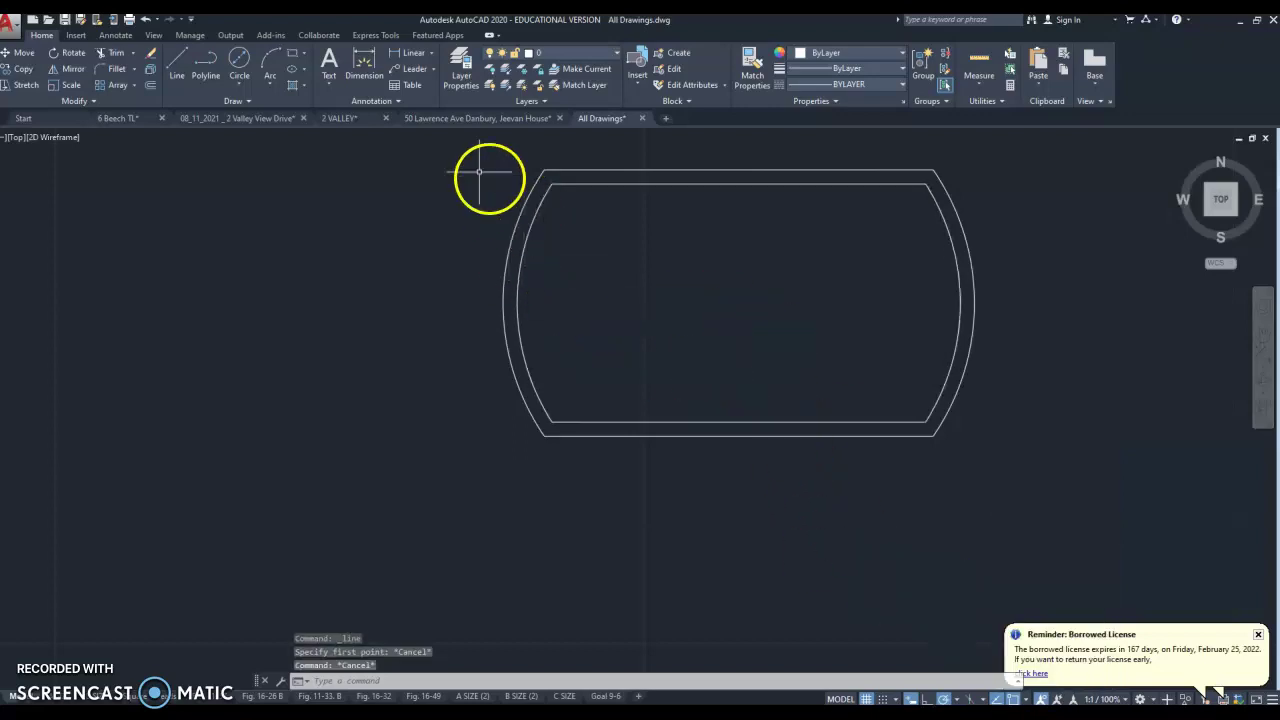
left_click(210, 76)
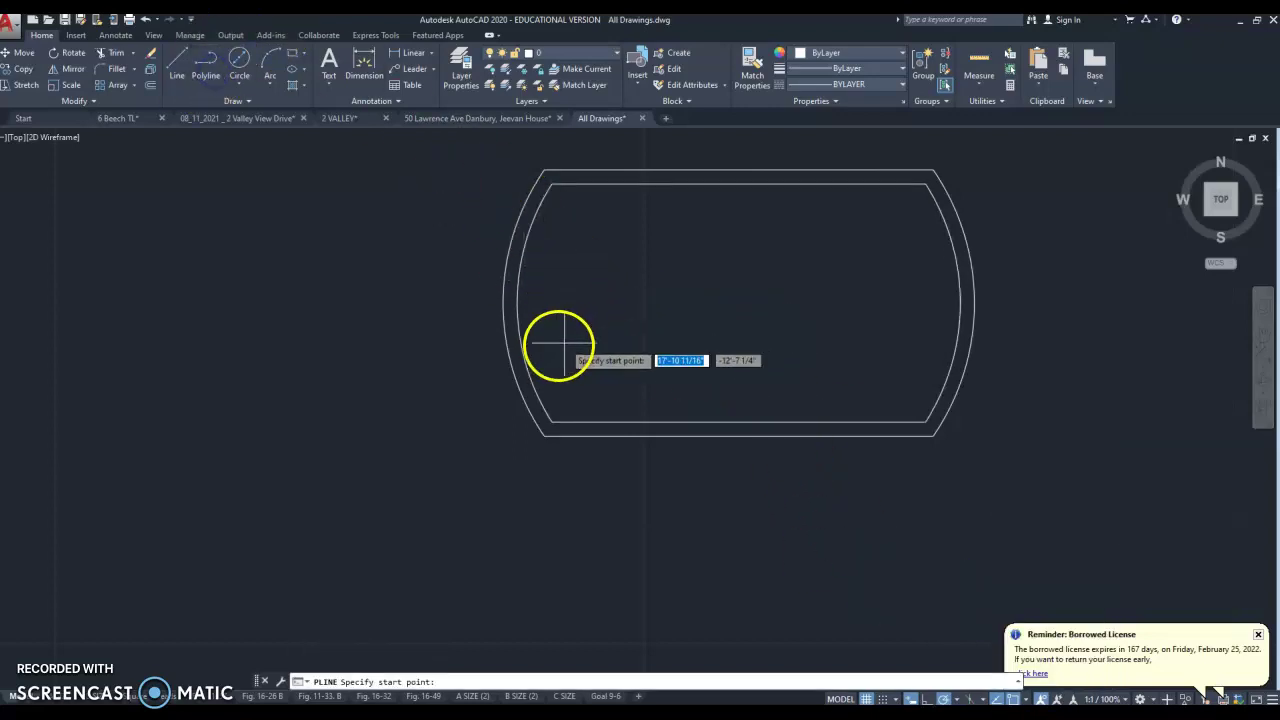
left_click(510, 302)
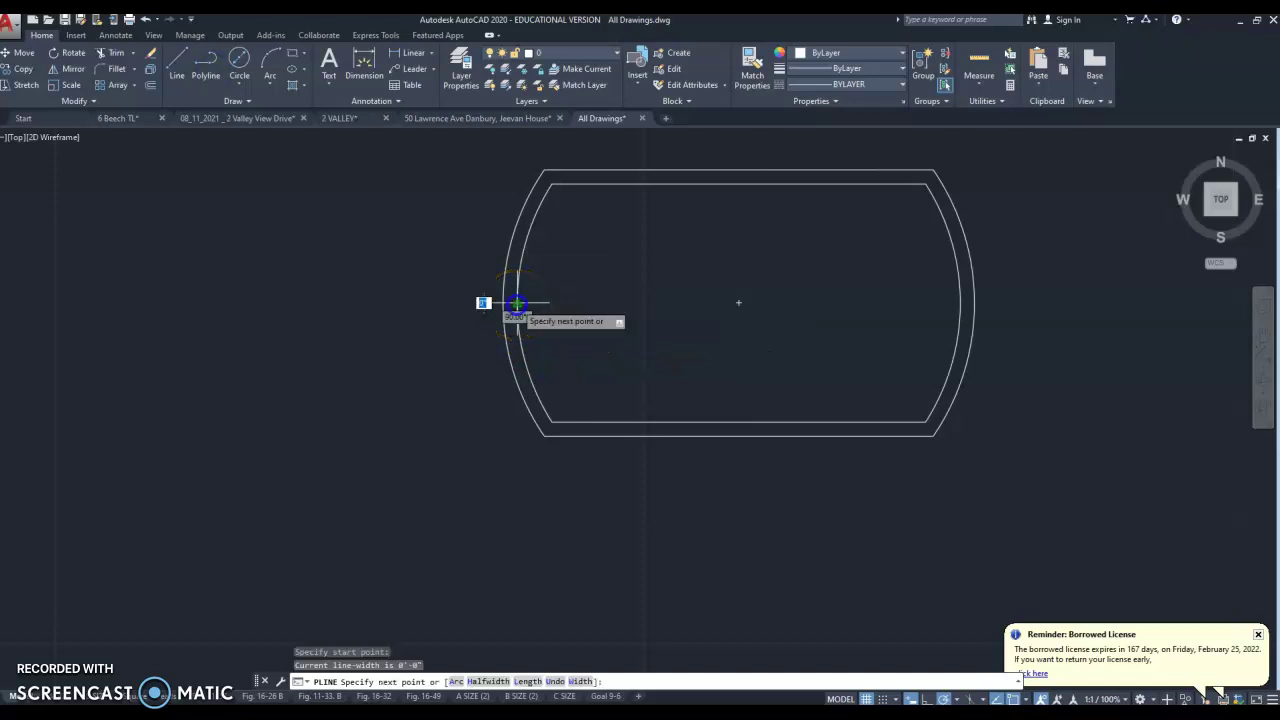
scroll(580, 302, "up", 4)
right_click(634, 252)
Draw a horizontal .17 polyline from the midpoint of the inner border's left arc toward the tag's interior to locate the hole.
right_click(634, 258)
left_click(643, 265)
scroll(643, 268, "down", 4)
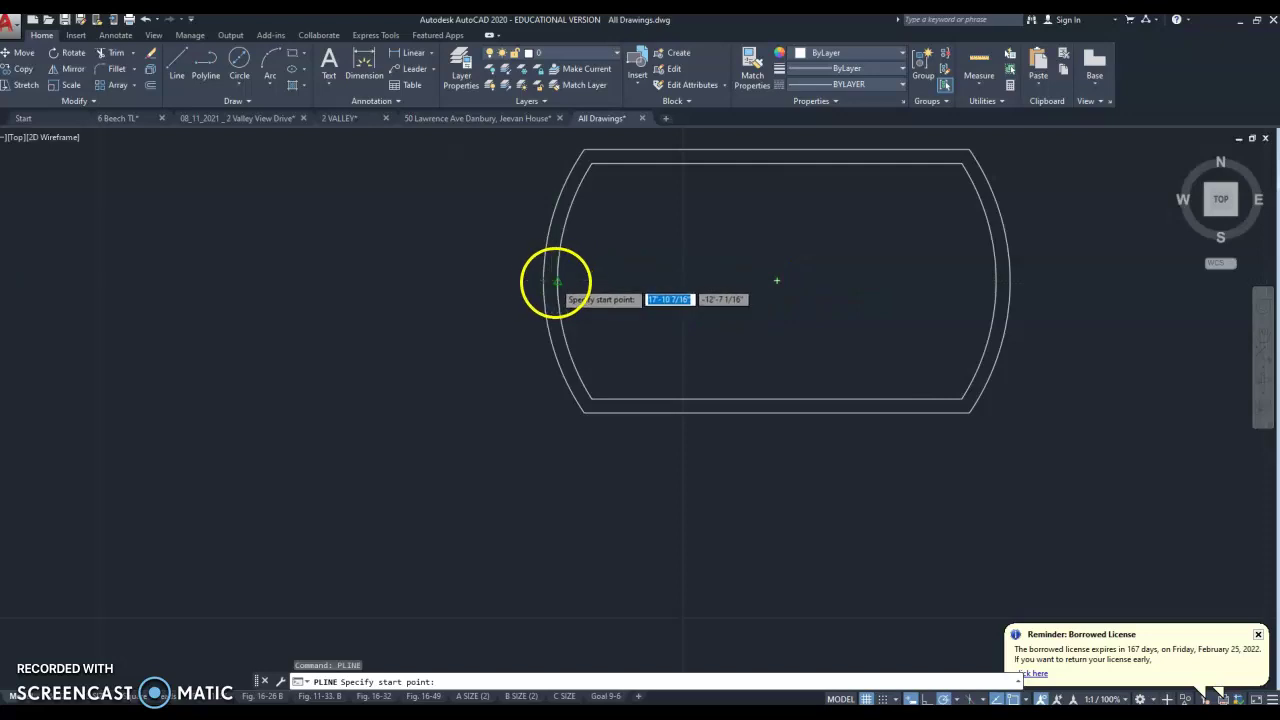
left_click(556, 281)
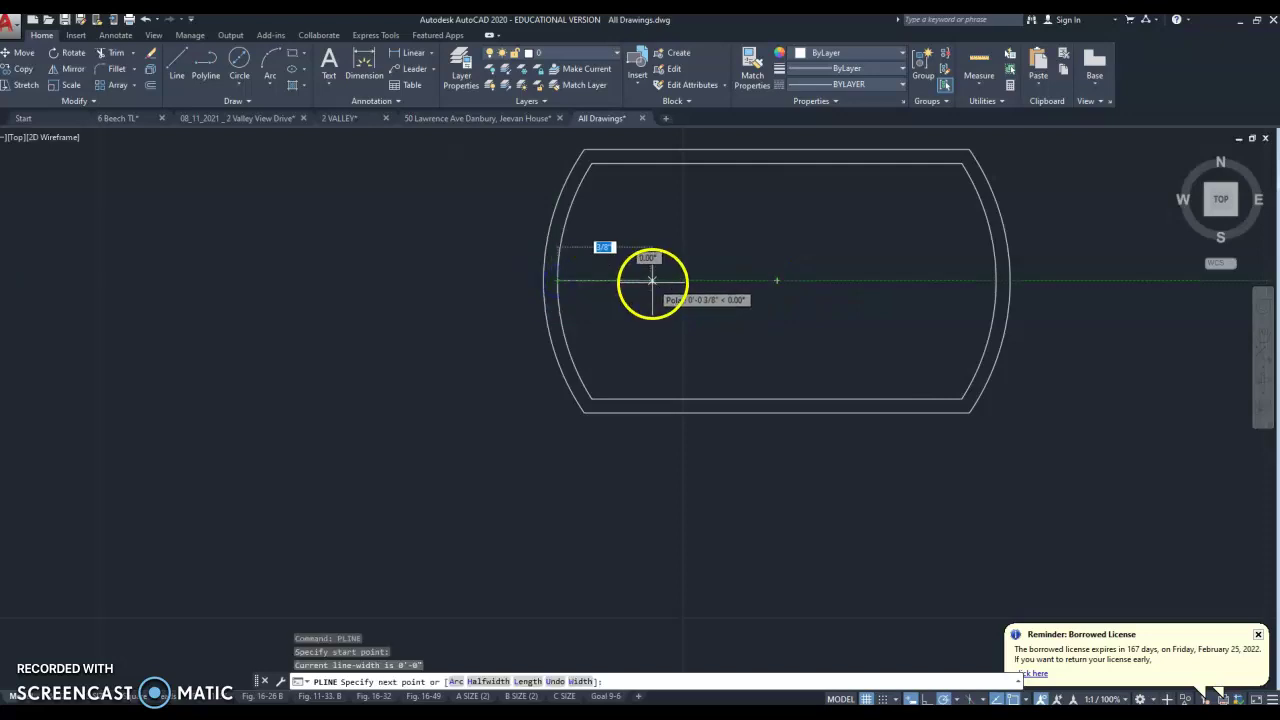
type(".17")
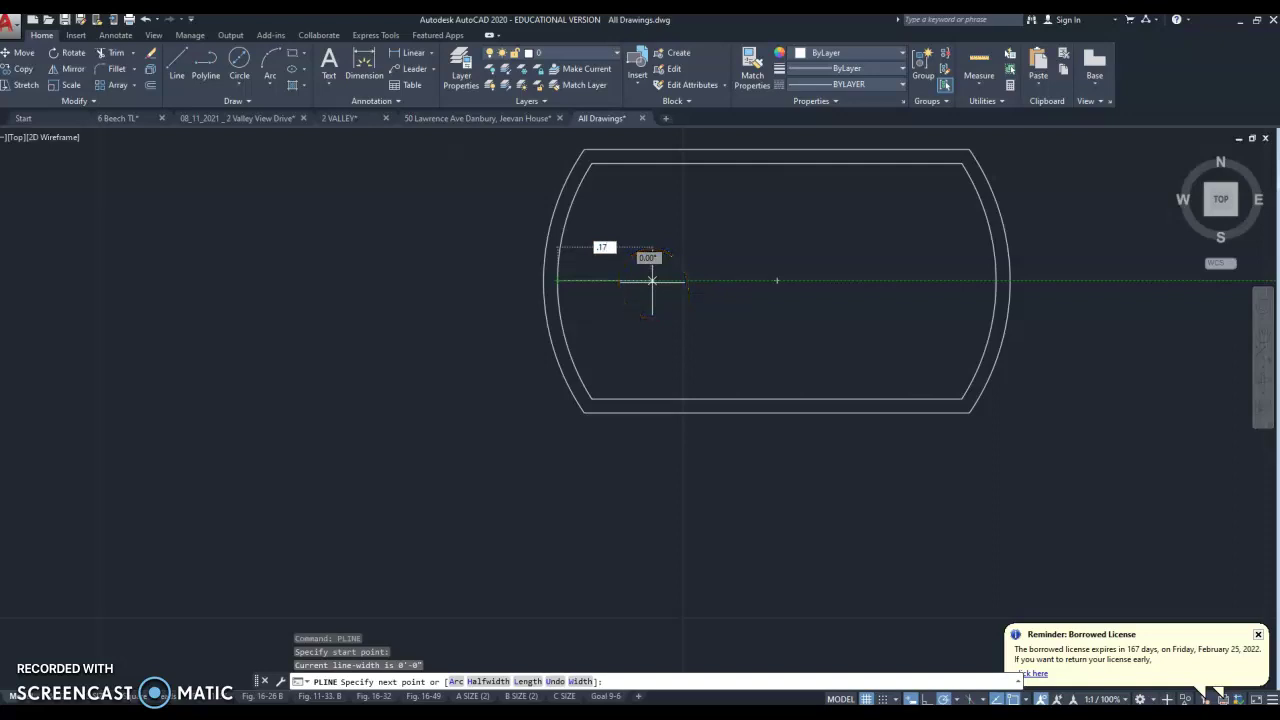
key("Return")
scroll(604, 320, "up", 4)
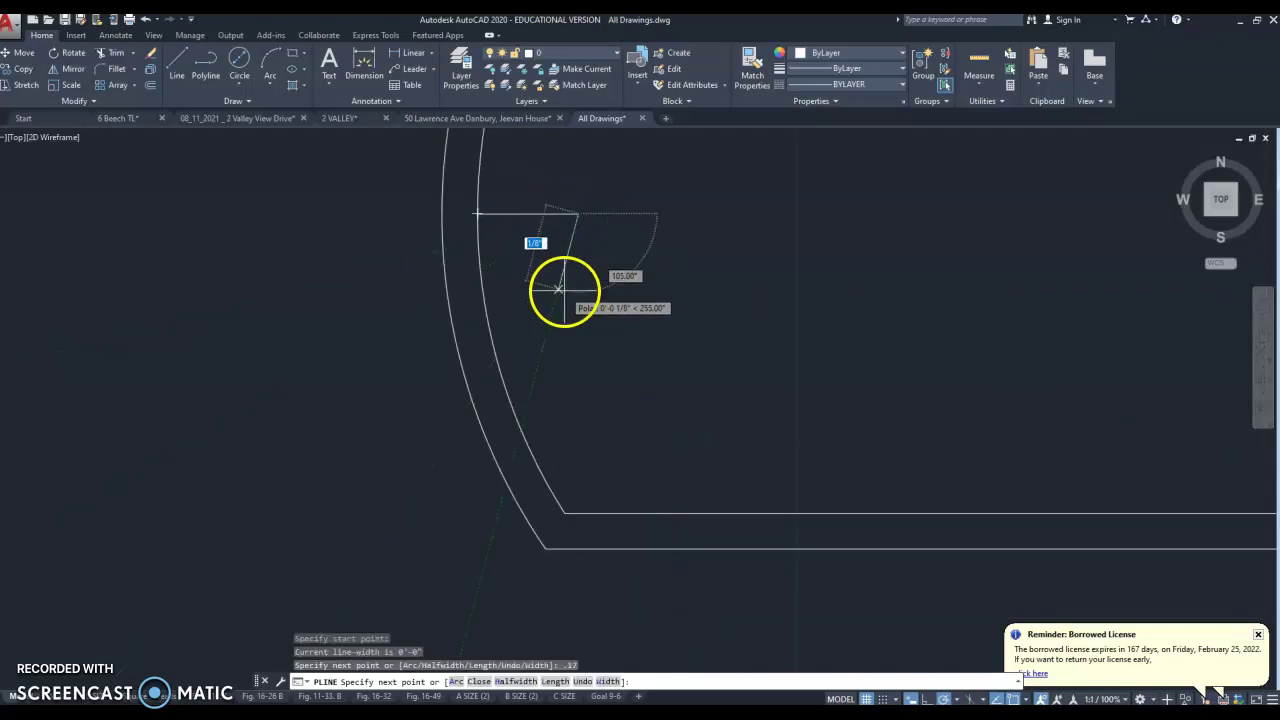
key("Escape")
scroll(555, 344, "down", 4)
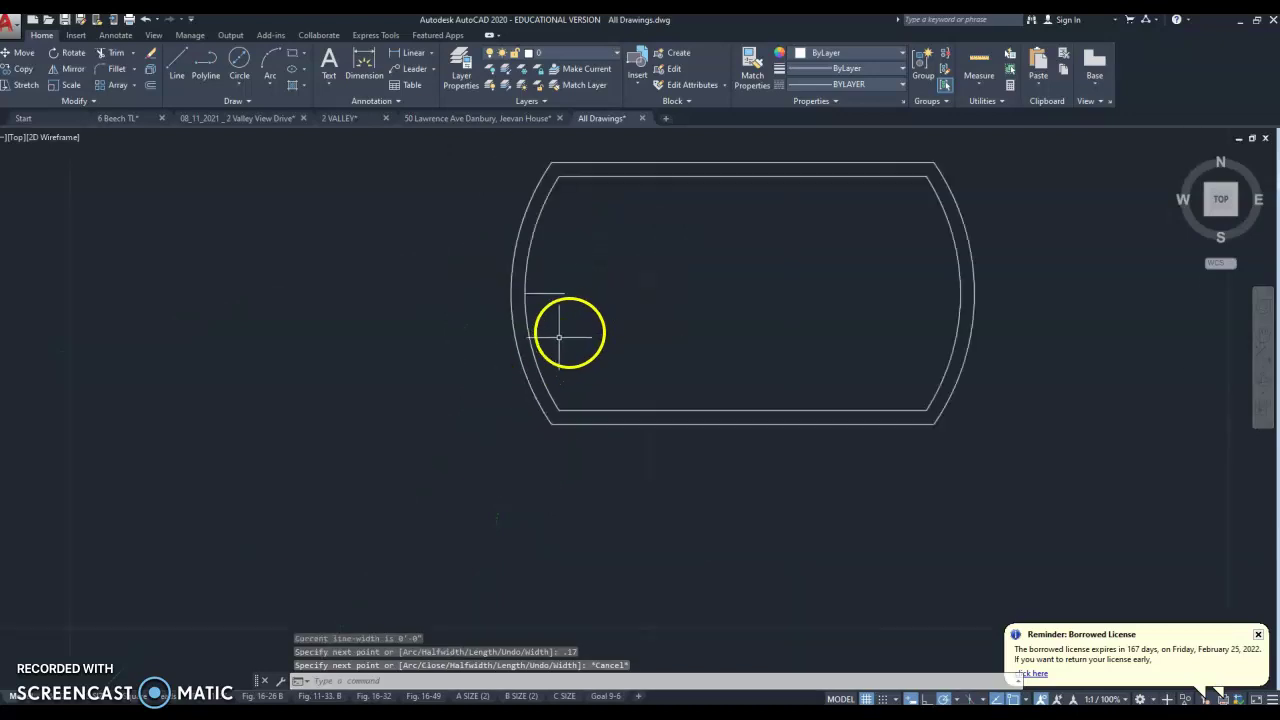
Draw the hole as a .13 diameter circle centered on the free end of the horizontal construction line.
scroll(471, 257, "down", 7)
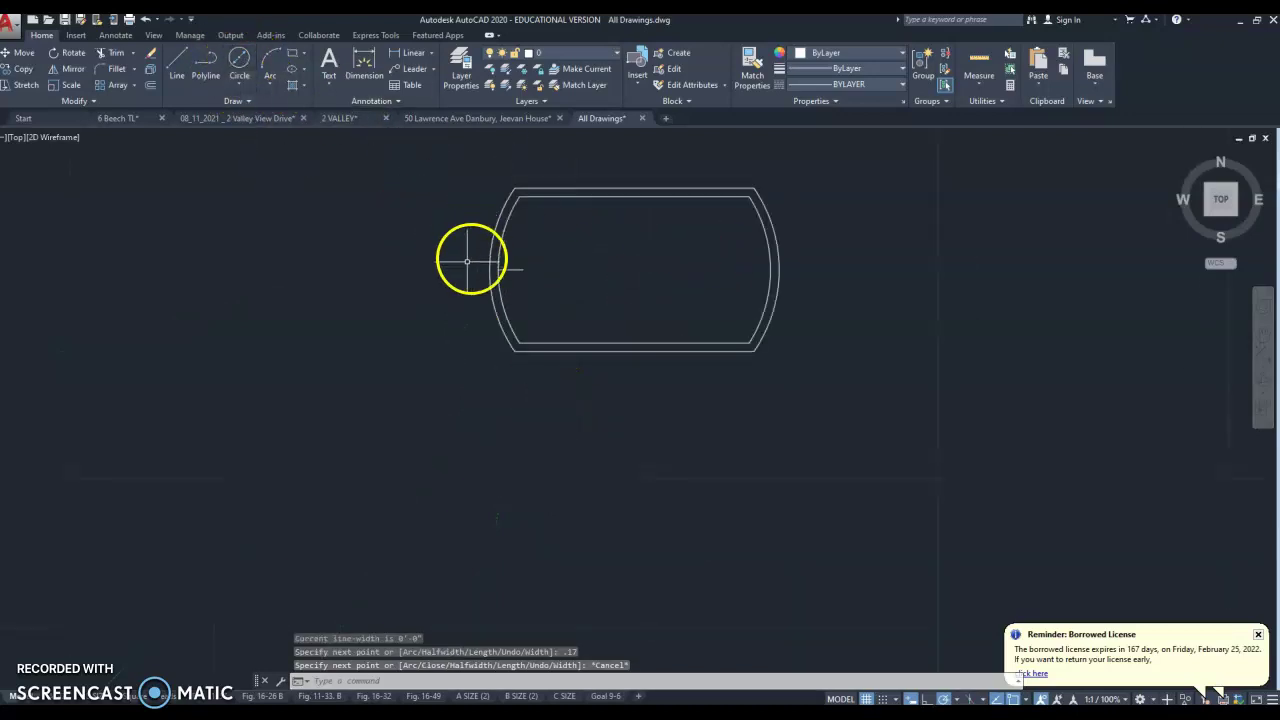
scroll(74, 263, "up", 4)
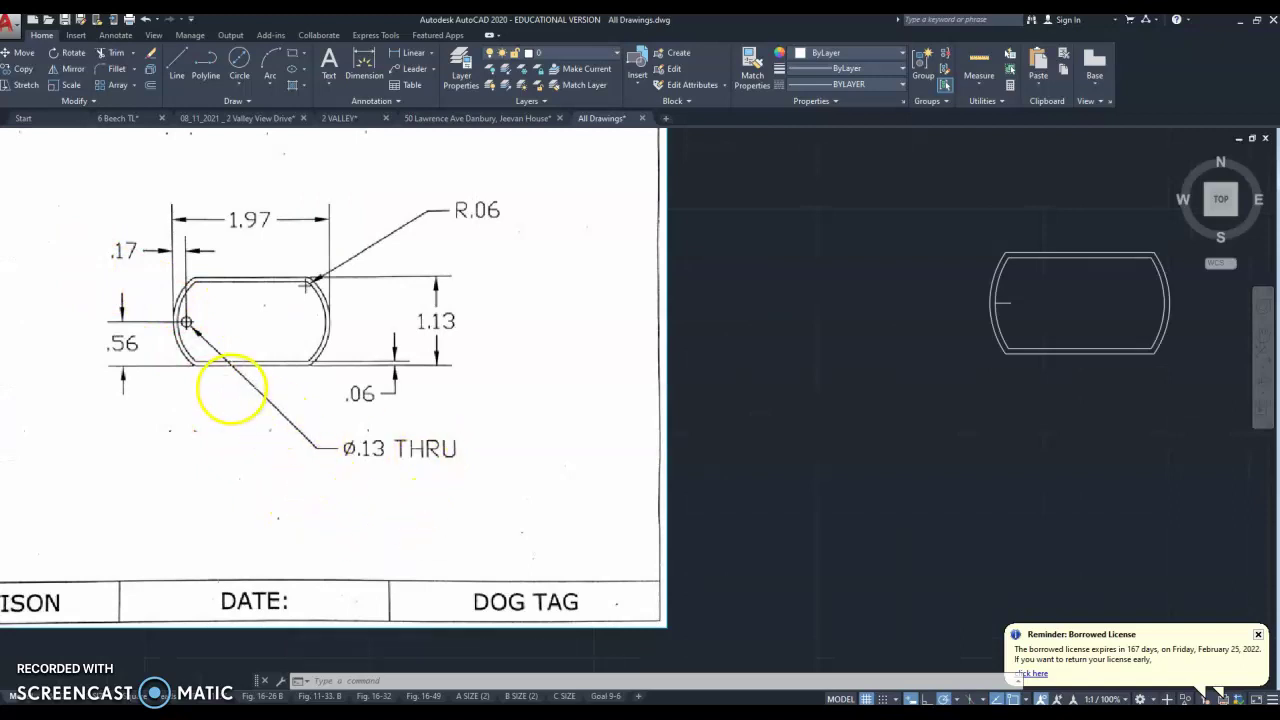
scroll(231, 389, "down", 3)
left_click(245, 88)
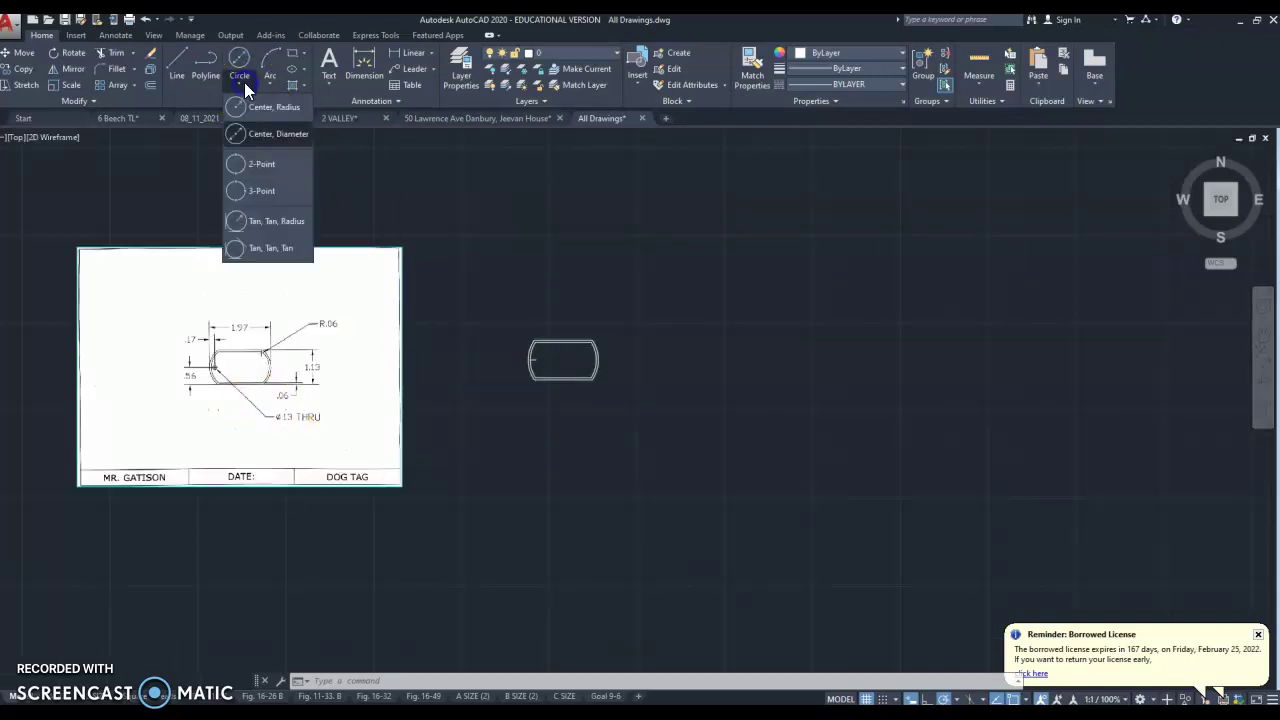
left_click(258, 132)
scroll(515, 345, "up", 10)
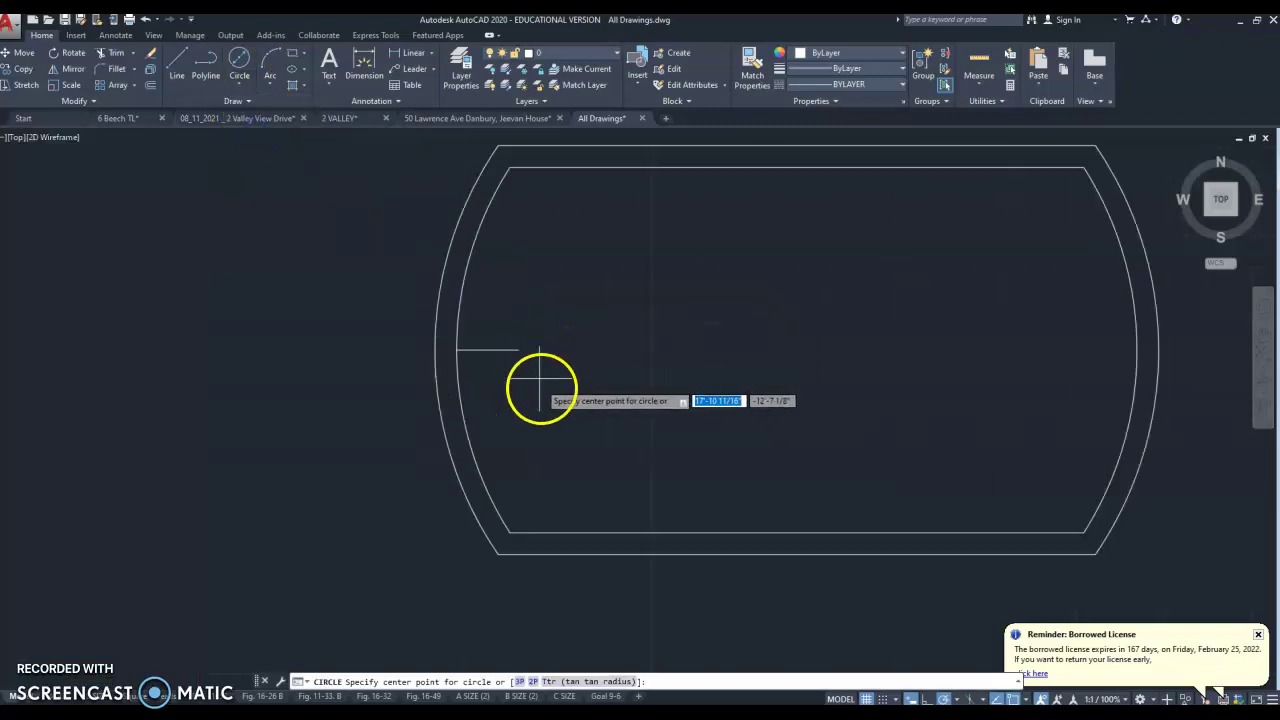
left_click(519, 351)
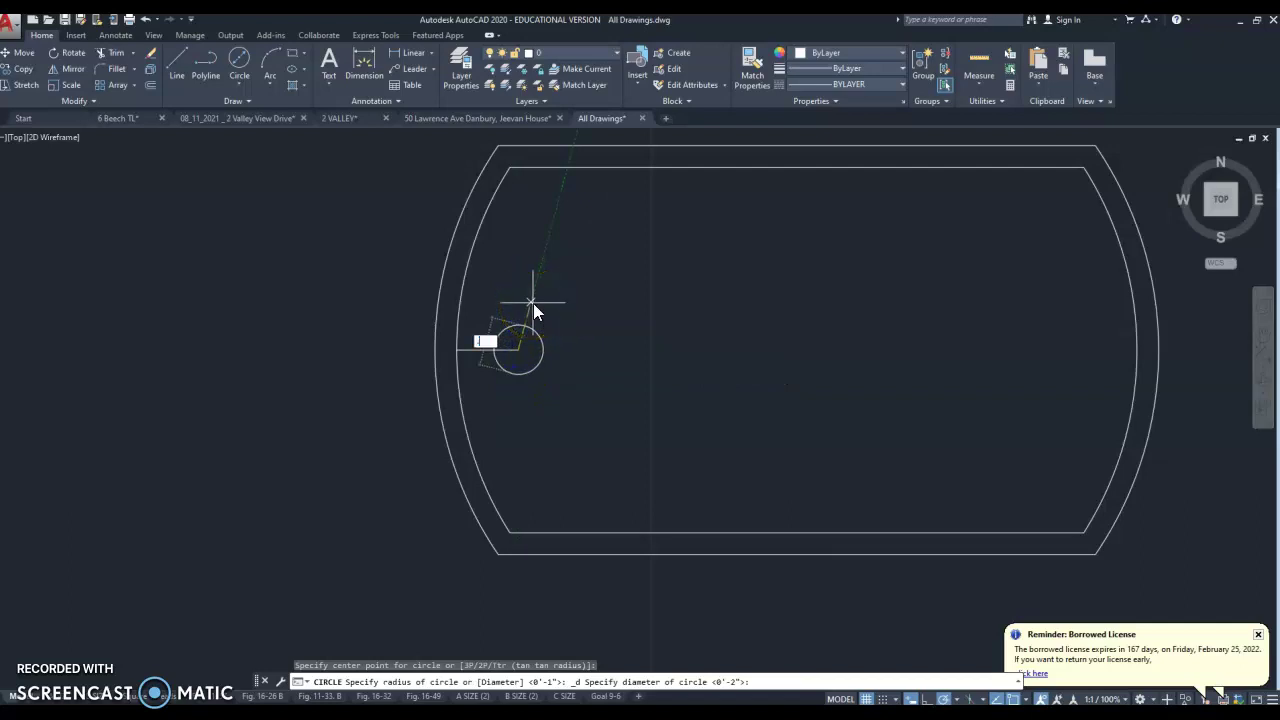
type(".13")
key("Return")
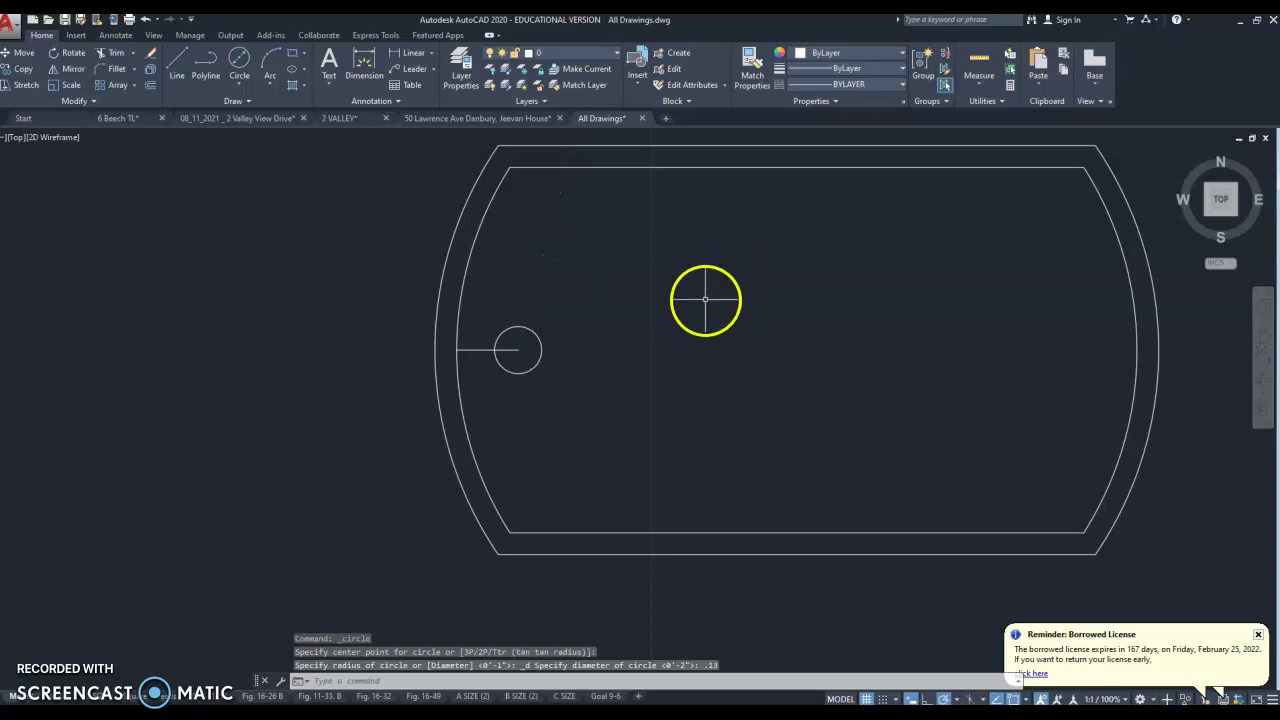
Erase the construction line between the inner border and the hole's center.
scroll(474, 396, "up", 2)
left_click(474, 401)
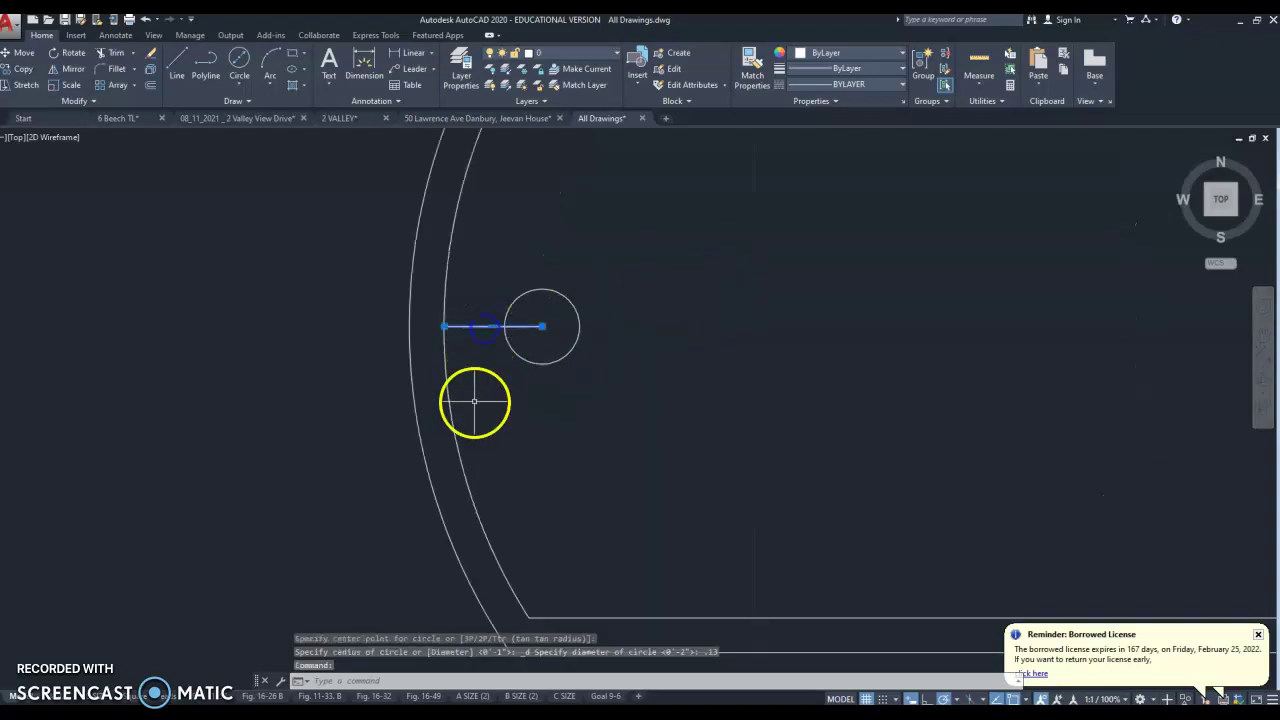
key("Delete")
scroll(470, 380, "down", 4)
scroll(655, 318, "down", 3)
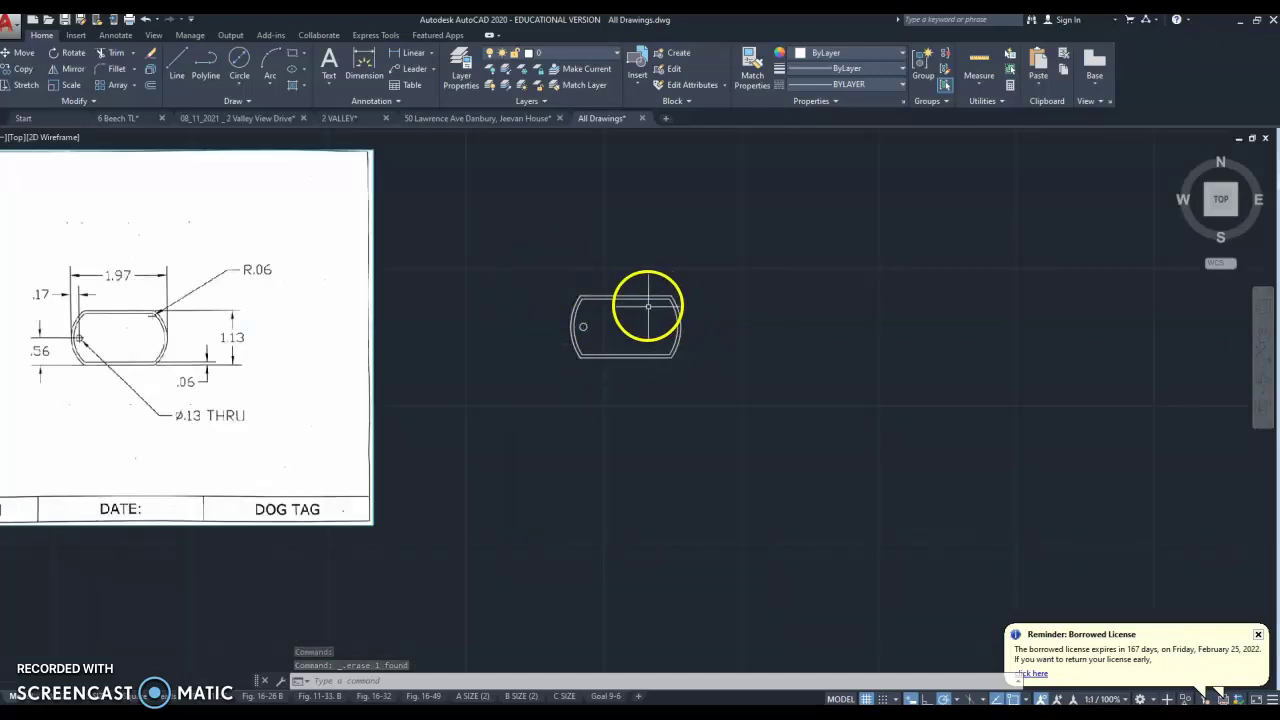
scroll(646, 306, "up", 2)
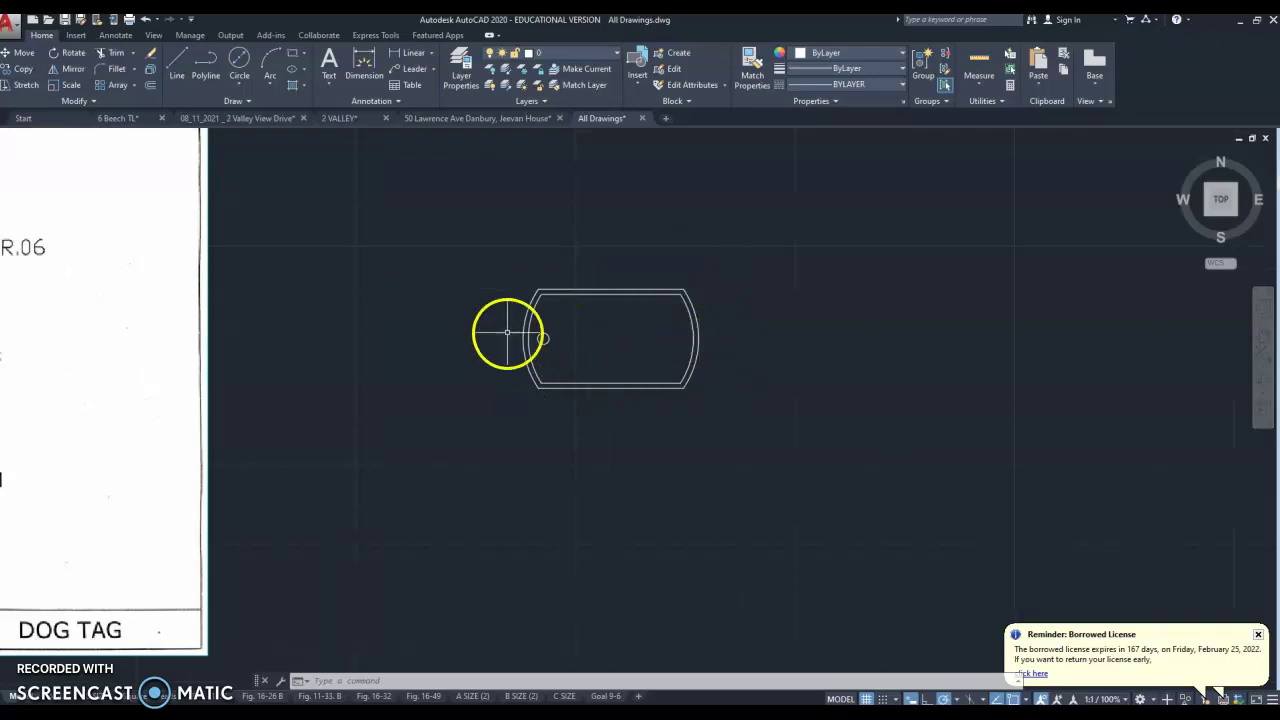
middle_click_drag(626, 381, 636, 409)
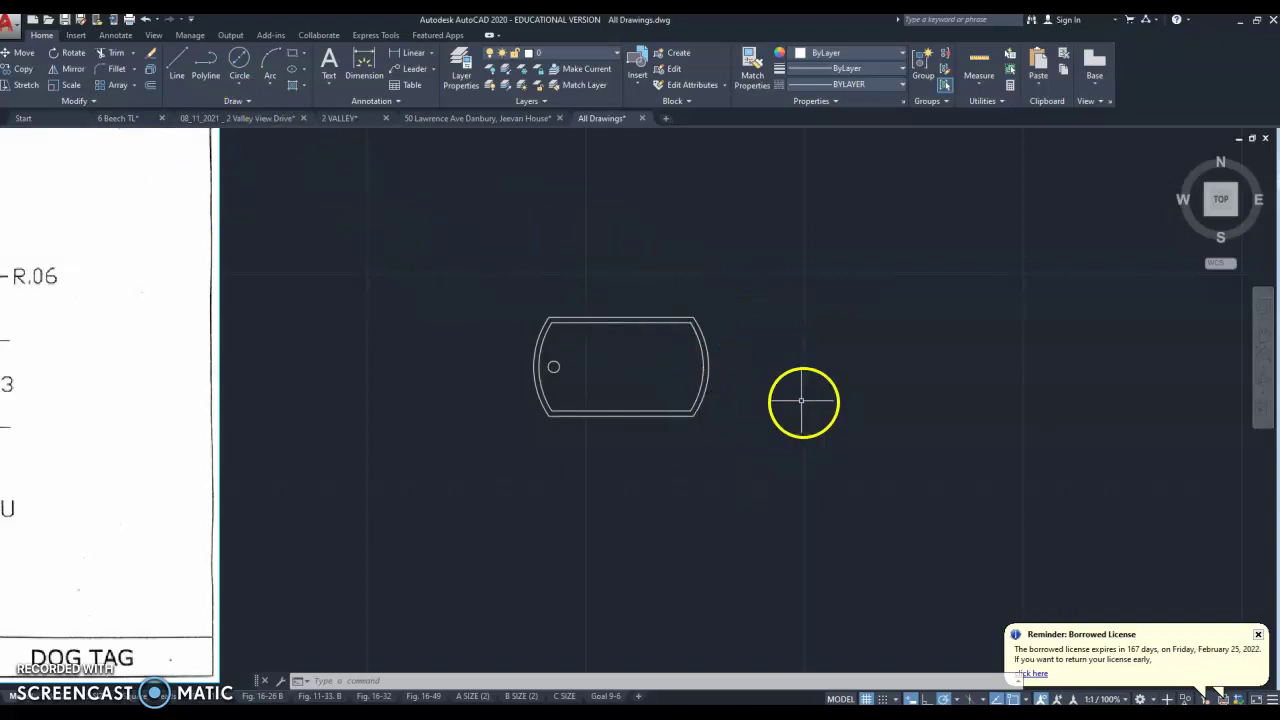
scroll(800, 404, "up", 2)
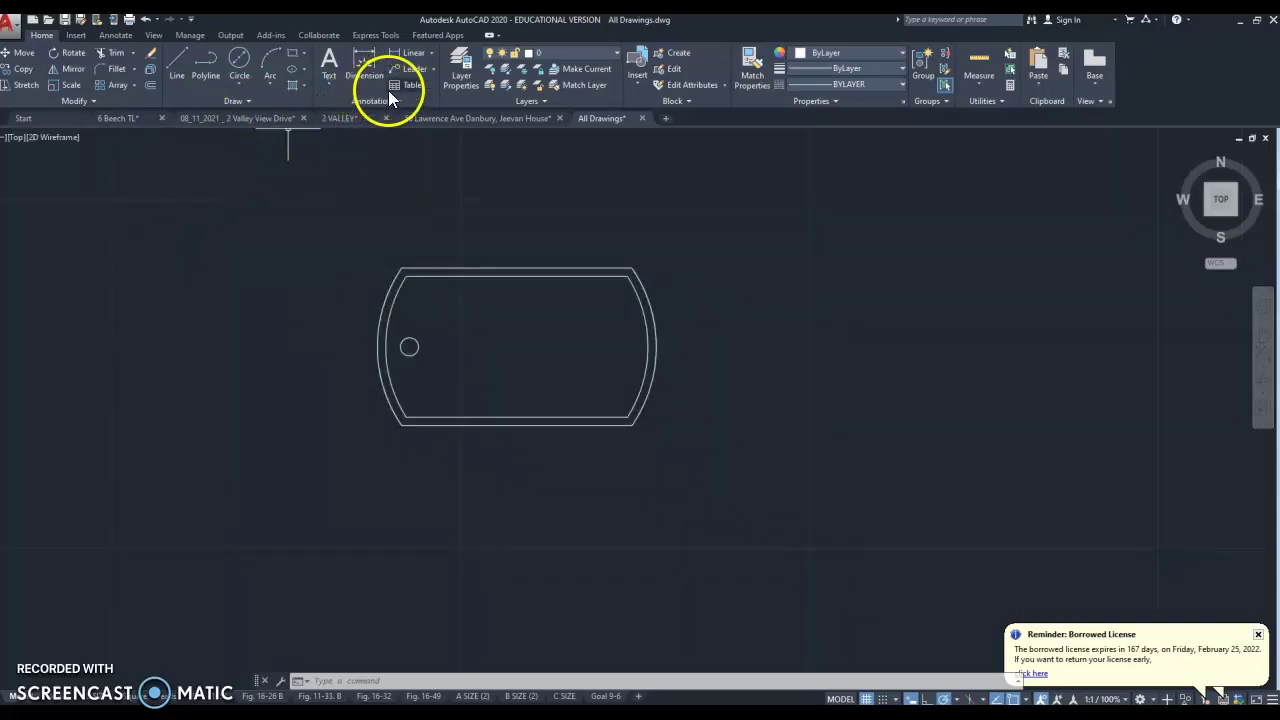
left_click(329, 63)
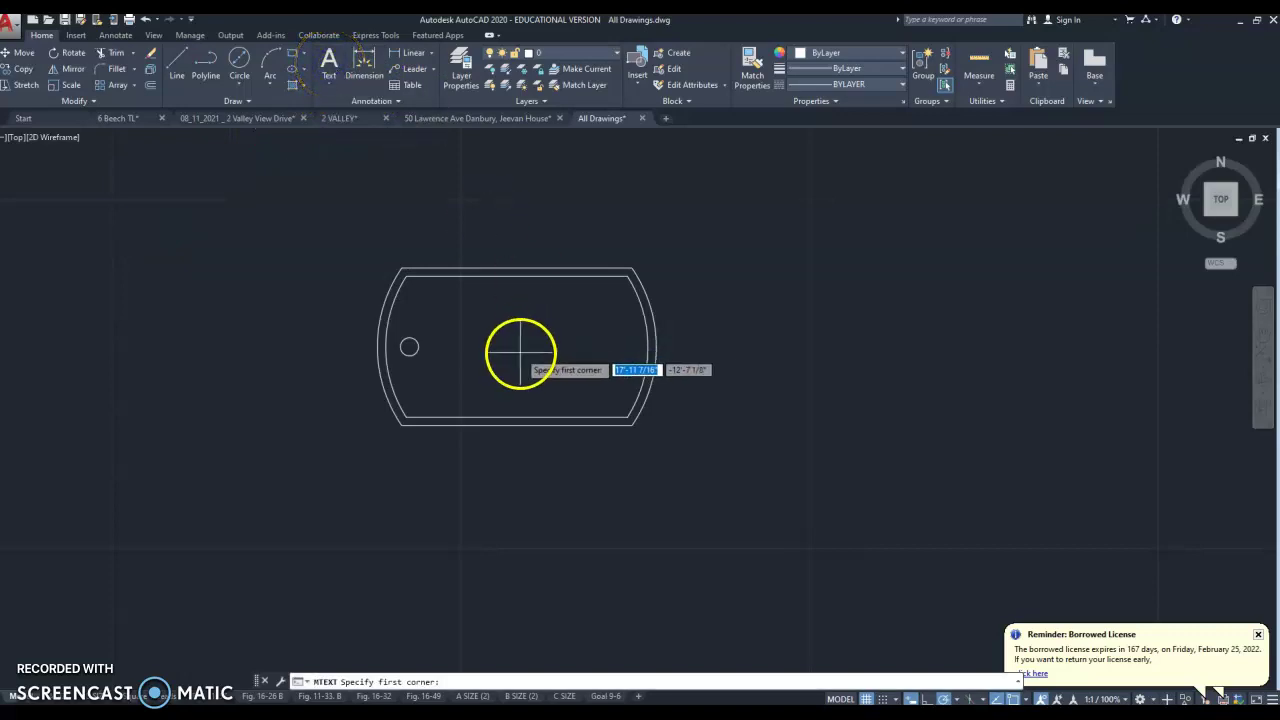
left_click(448, 310)
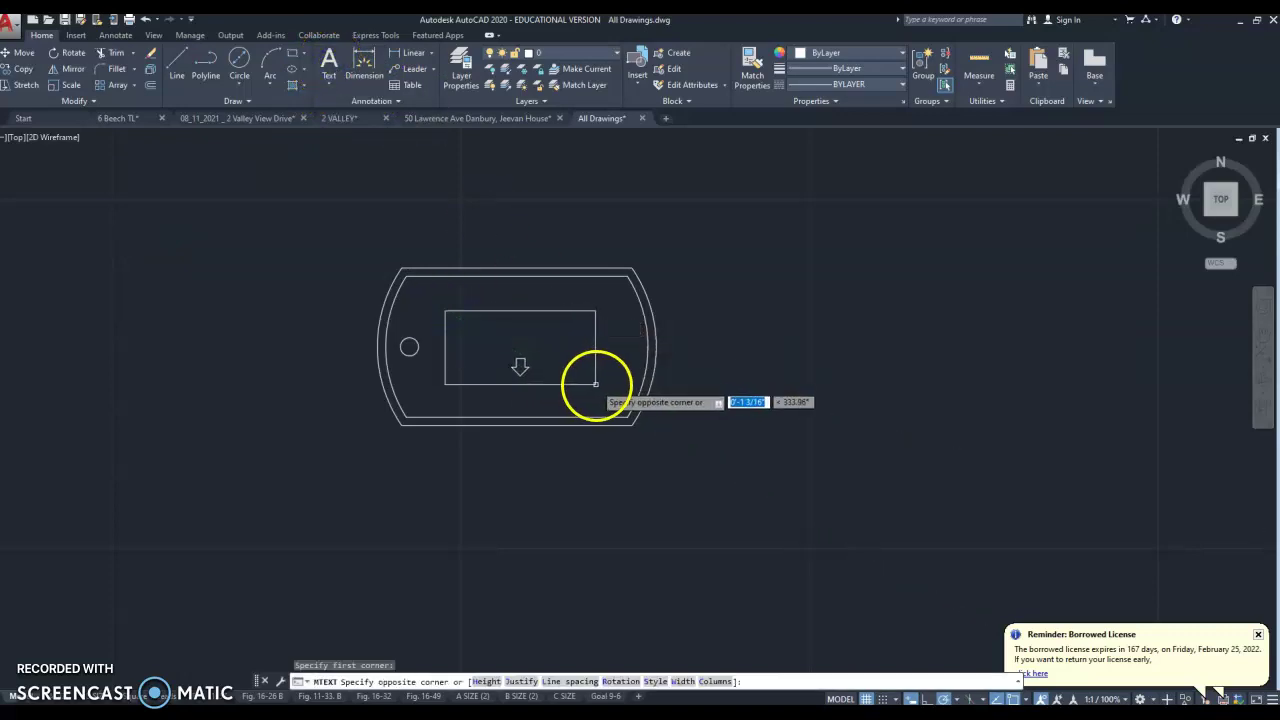
key("Escape")
Define a multiline text box inside the tag's inner border, beside the hole.
left_click(339, 58)
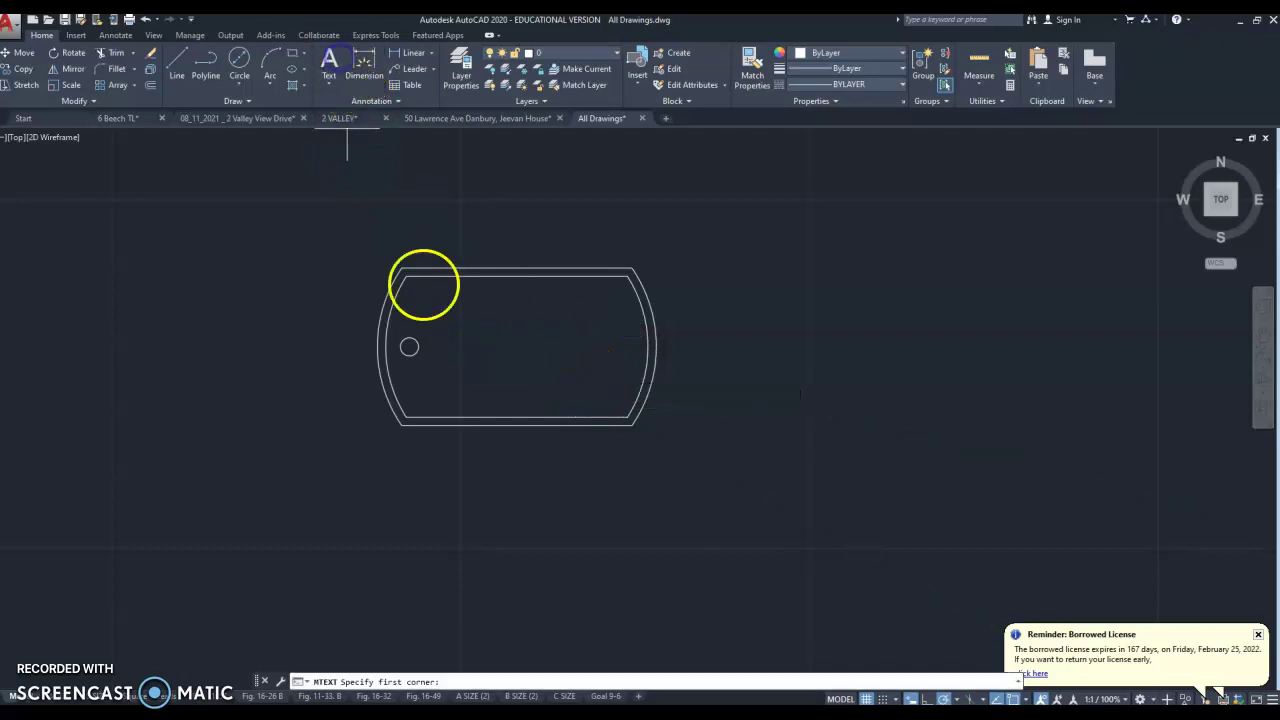
left_click(446, 315)
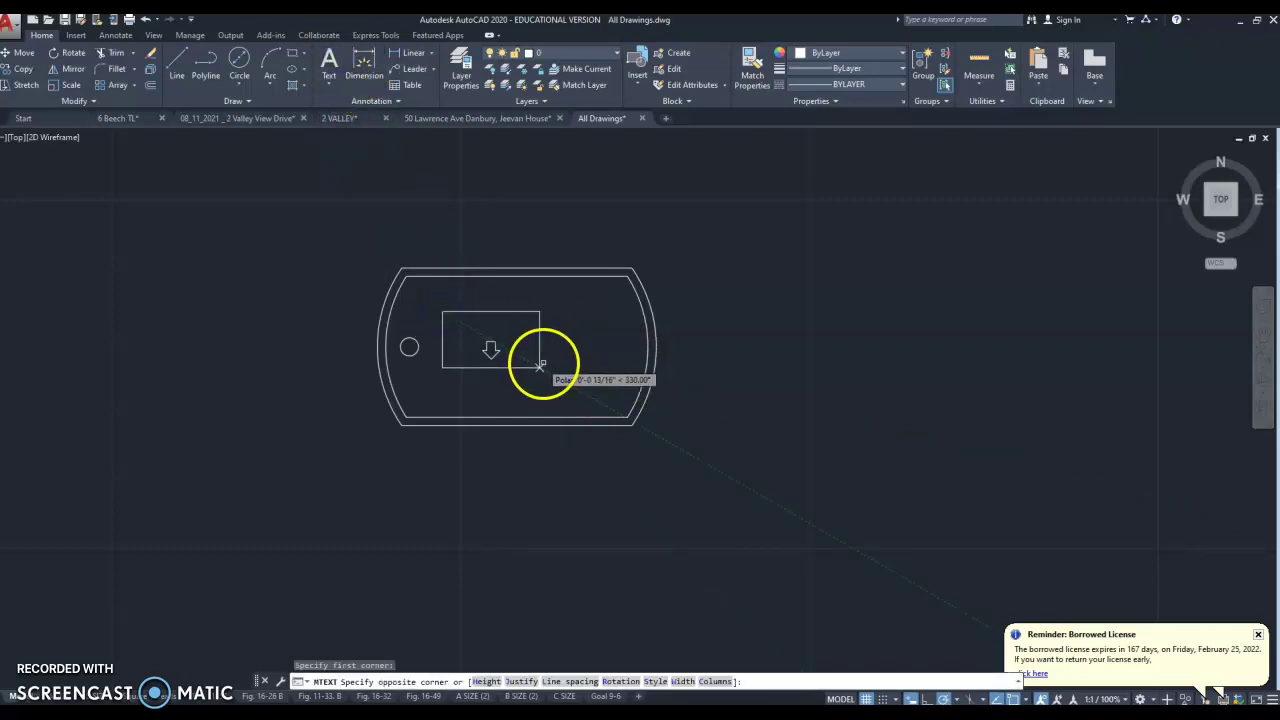
left_click(612, 391)
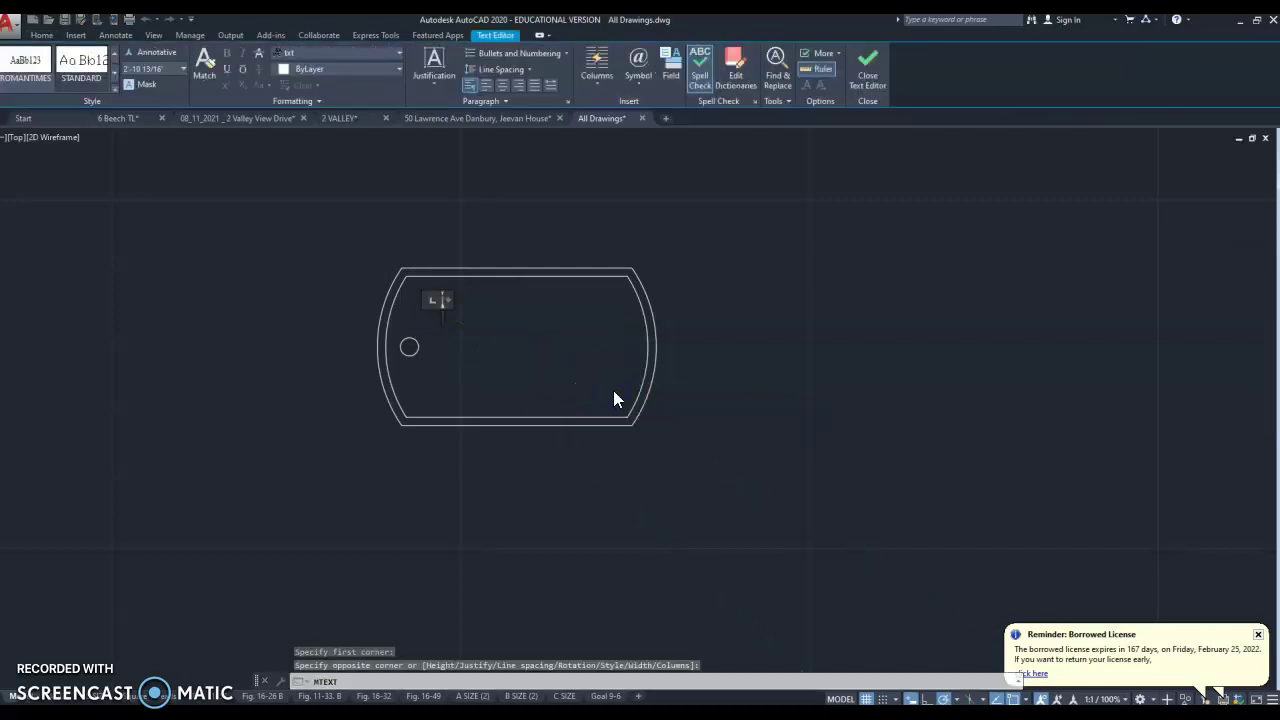
Enter the person's name, "Class", "of" and "2025" on separate lines in the tag's text box and finish the text.
type("Mr")
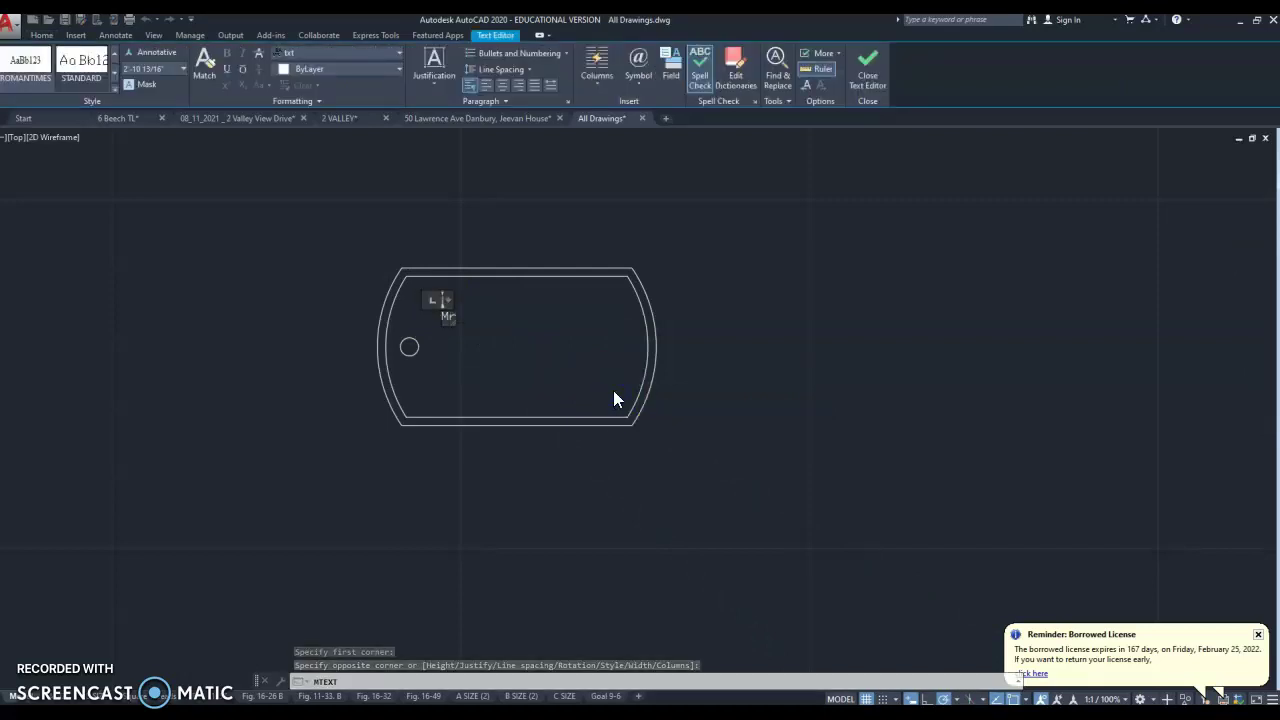
type(".Pg")
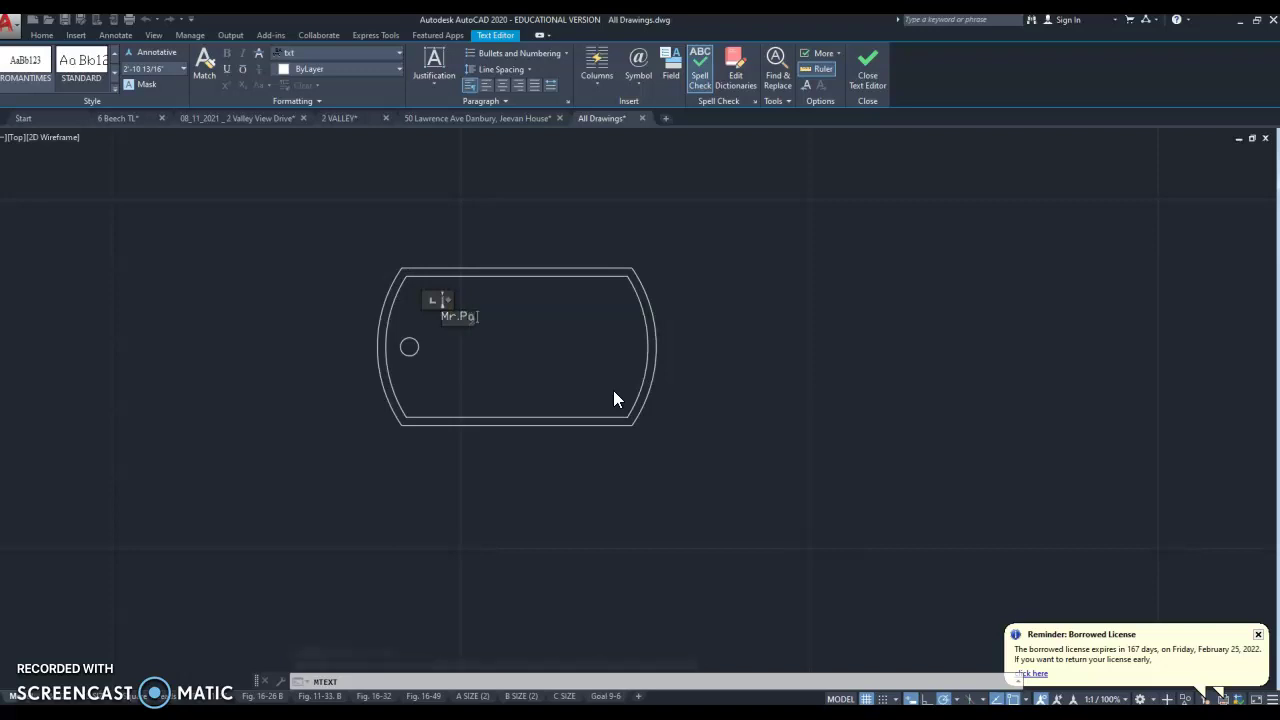
type("uling")
key("Return")
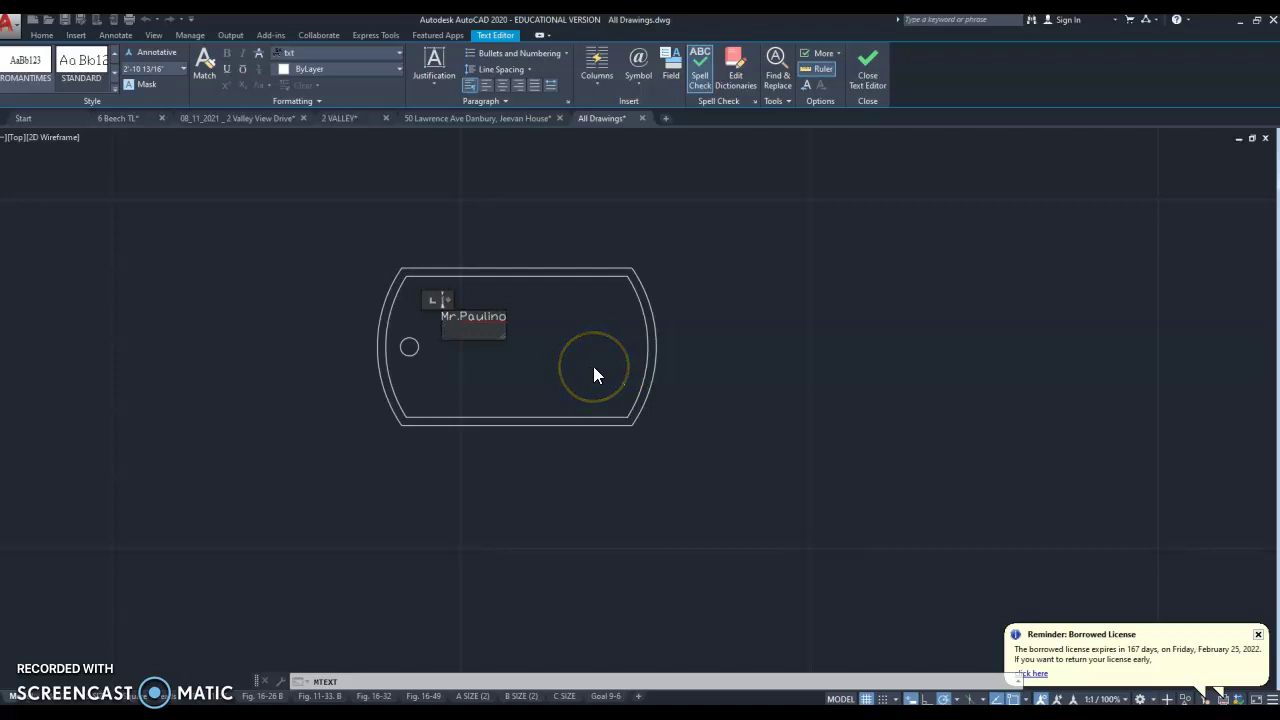
type("Class")
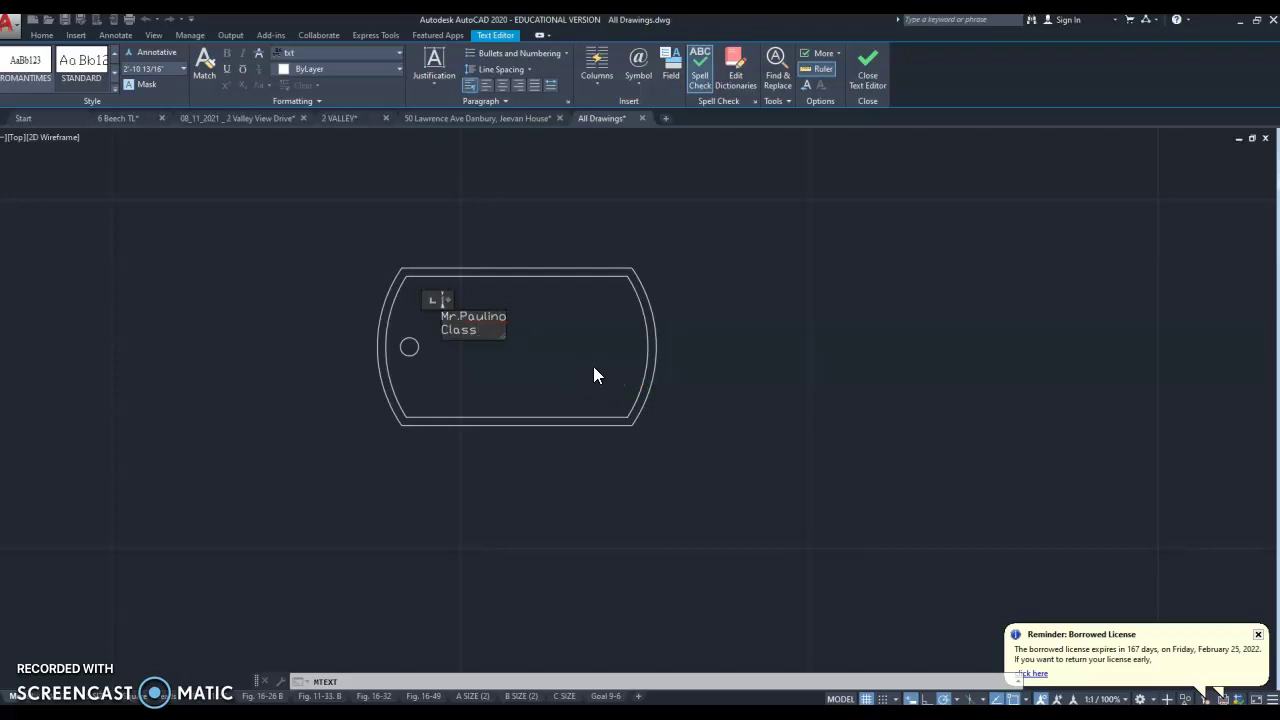
key("Return")
type("of")
key("Return")
type("2025")
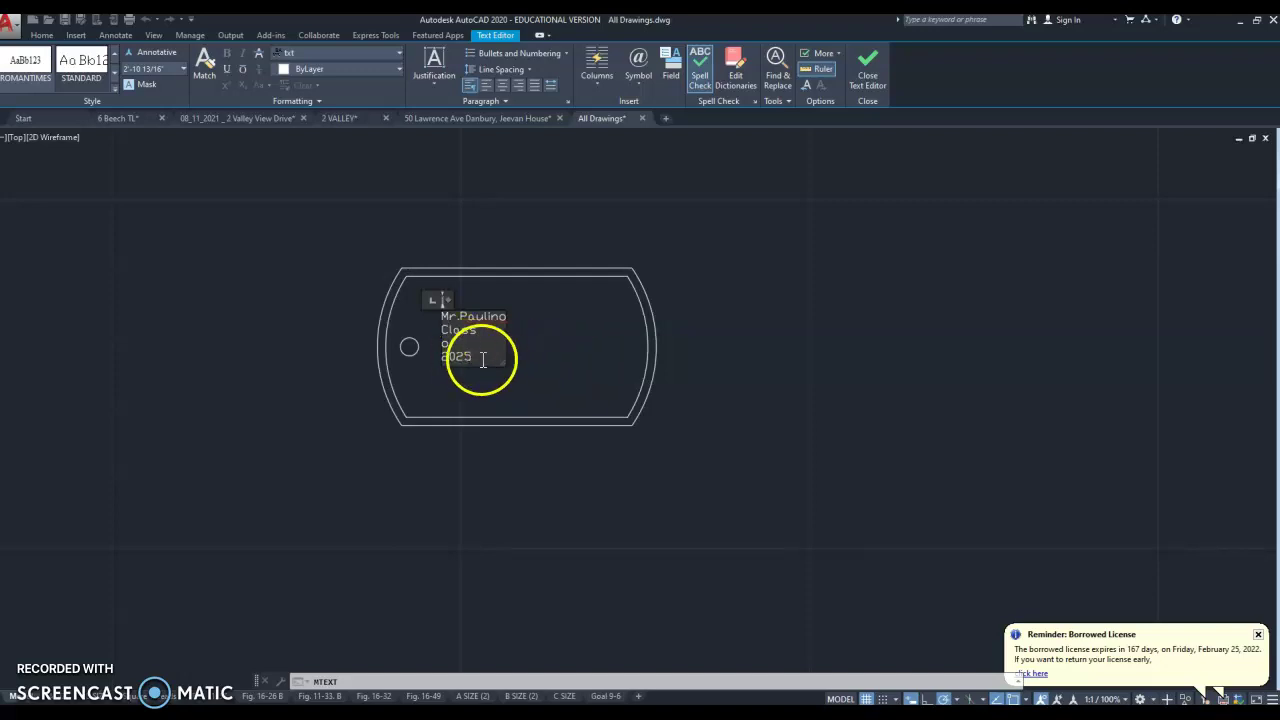
left_click(545, 319)
Set the height of all the tag's text to 1/8" so that it fits inside the inner border.
scroll(466, 335, "down", 5)
scroll(497, 346, "up", 10)
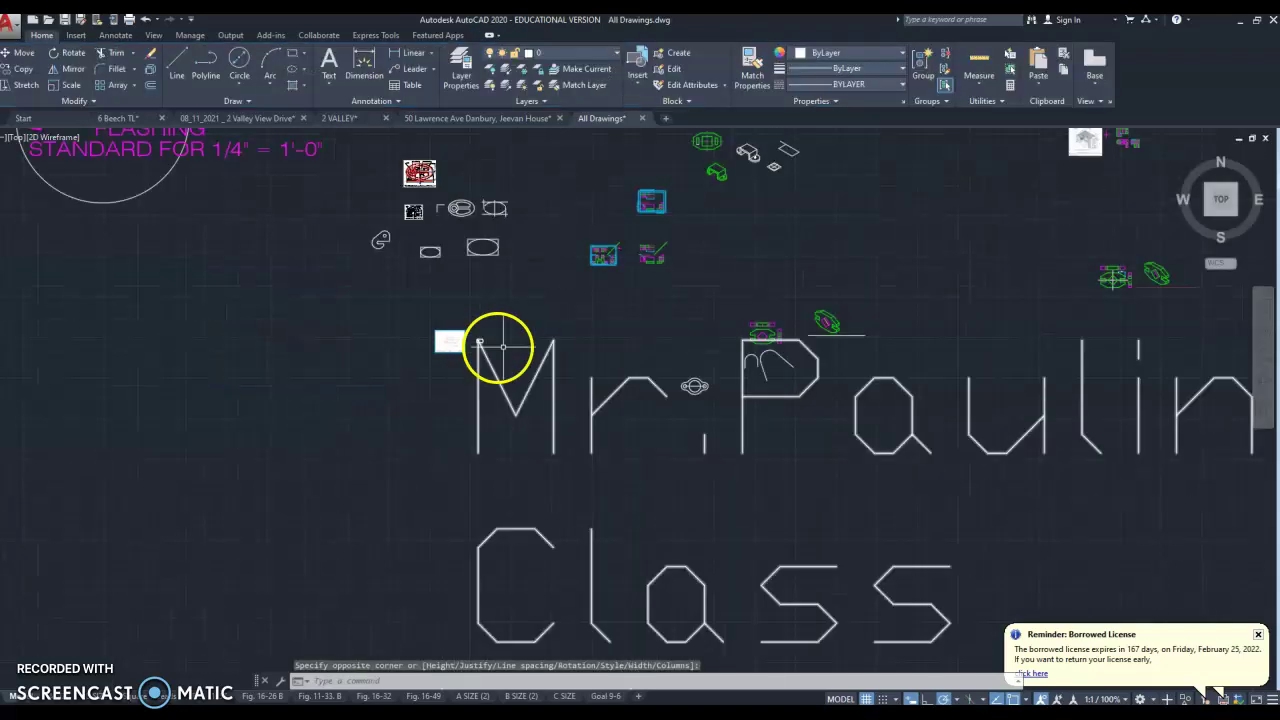
scroll(530, 368, "up", 6)
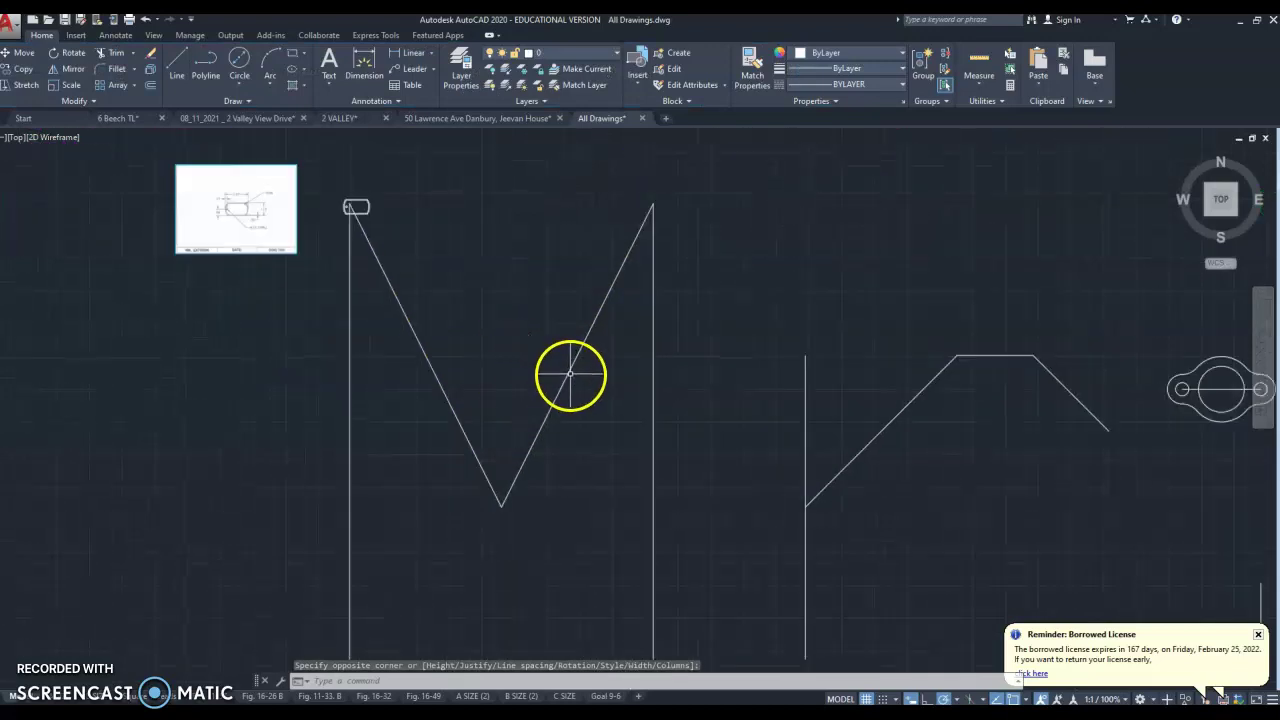
scroll(570, 375, "down", 3)
double_click(508, 329)
scroll(486, 343, "down", 4)
left_click_drag(540, 444, 628, 466)
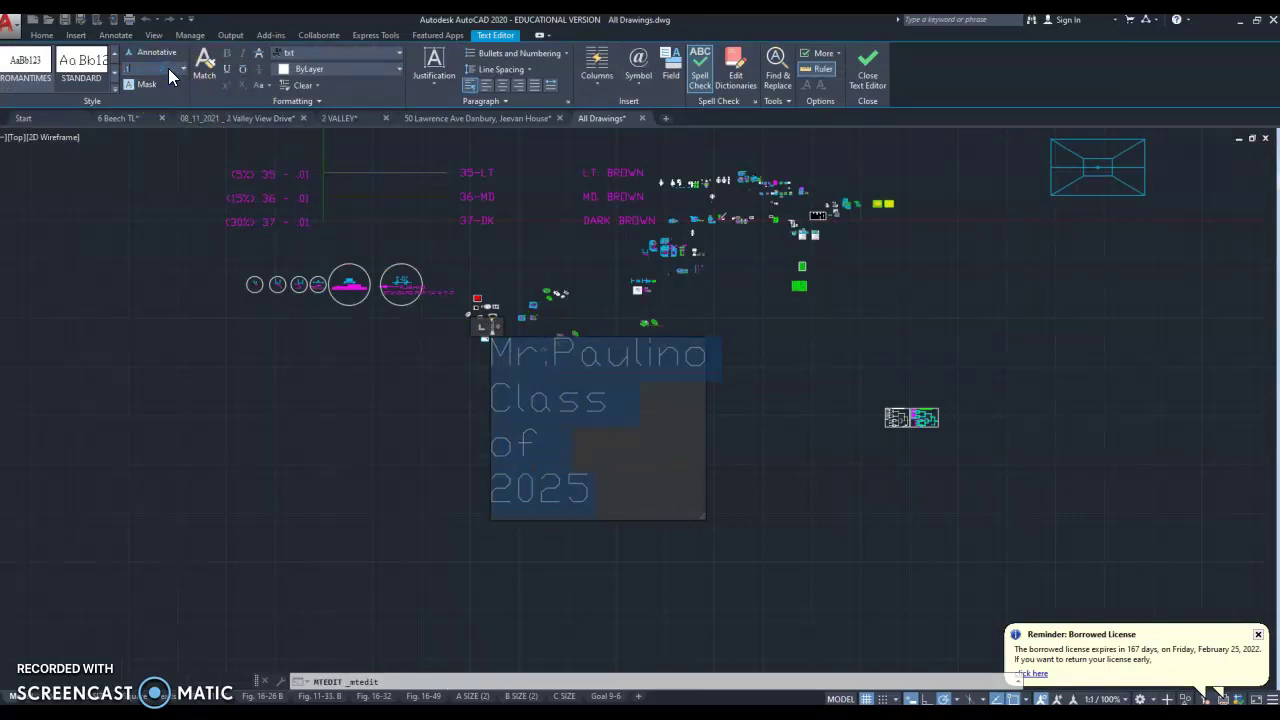
key("Return")
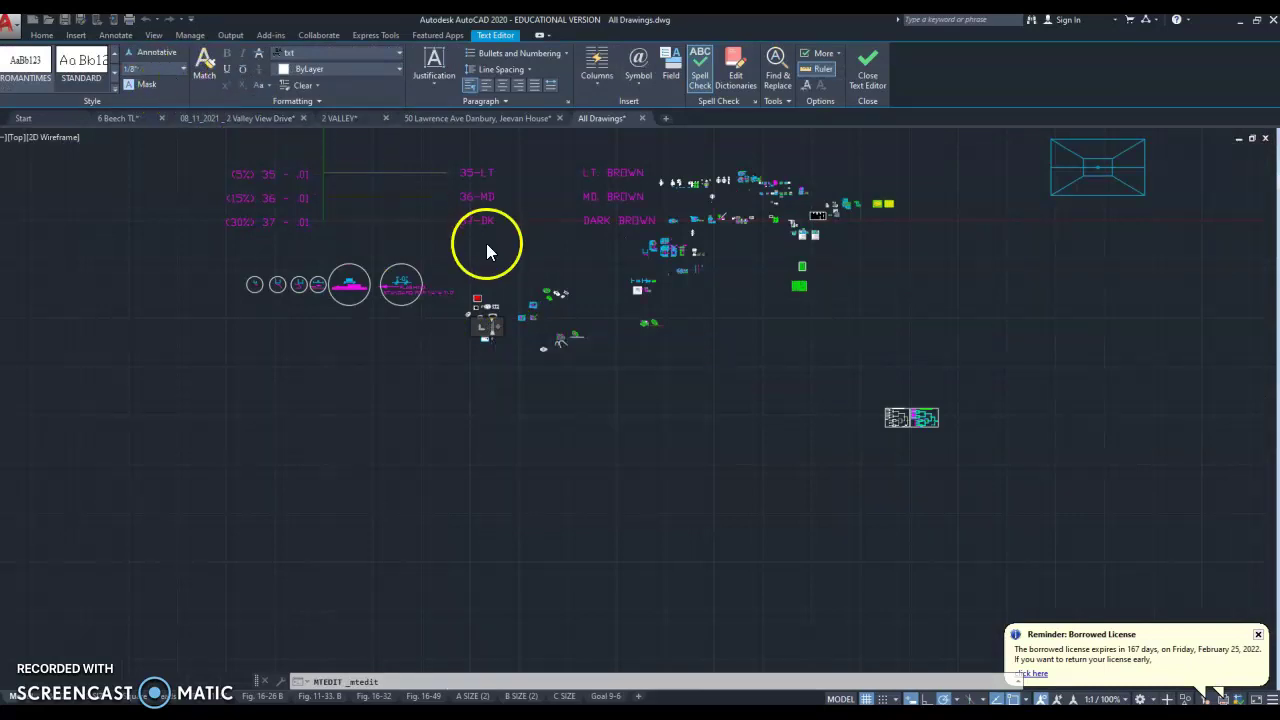
scroll(512, 338, "up", 8)
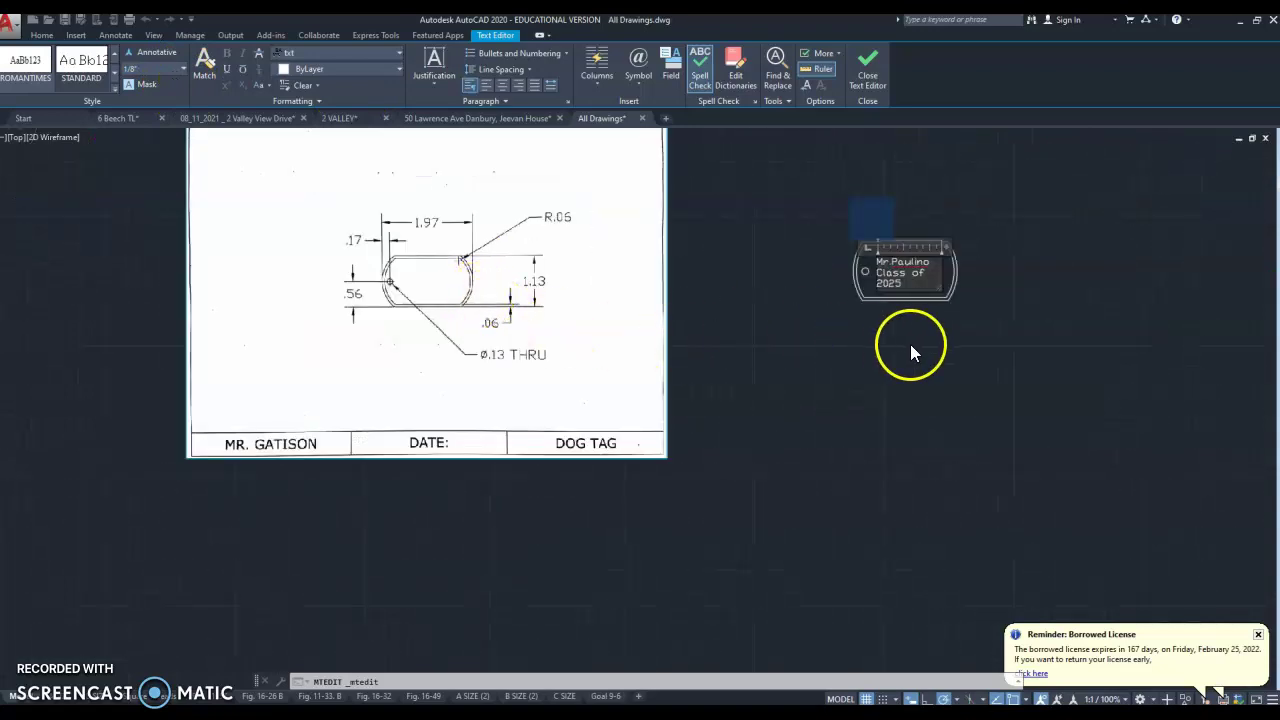
left_click(1014, 245)
Center-align all lines of the tag's text.
scroll(1010, 255, "up", 4)
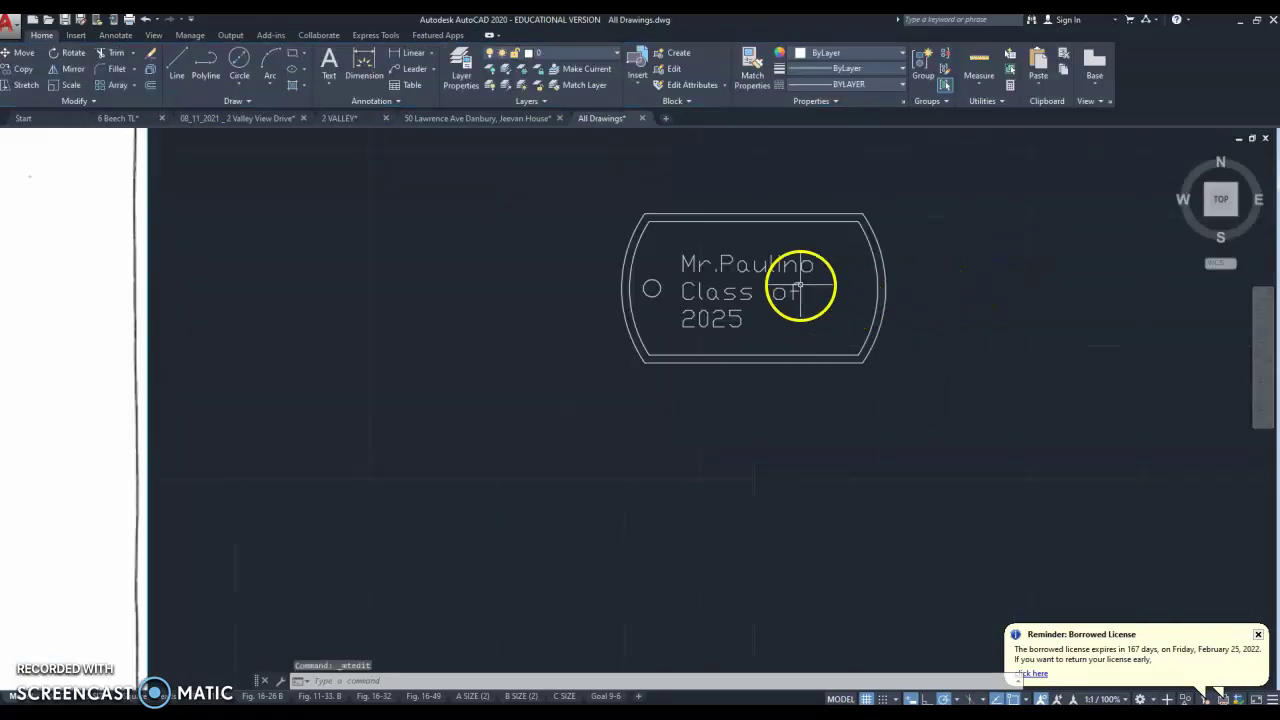
double_click(768, 272)
left_click(733, 316)
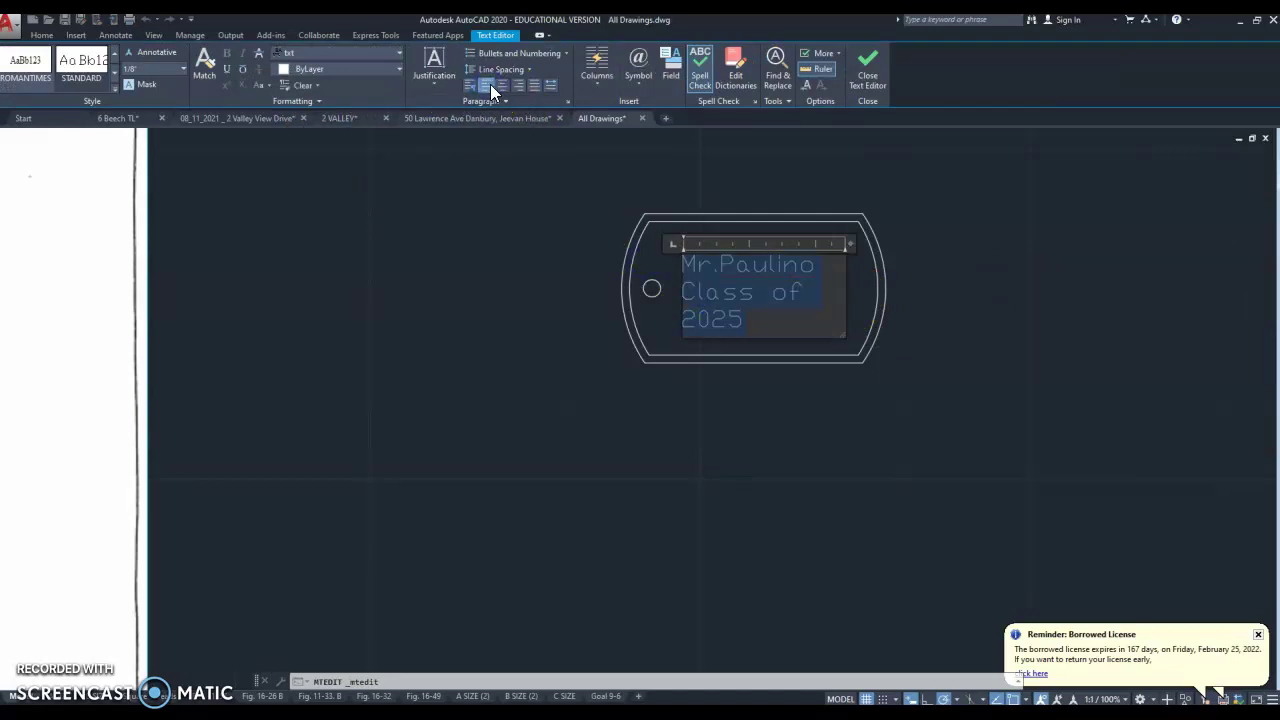
left_click(580, 366)
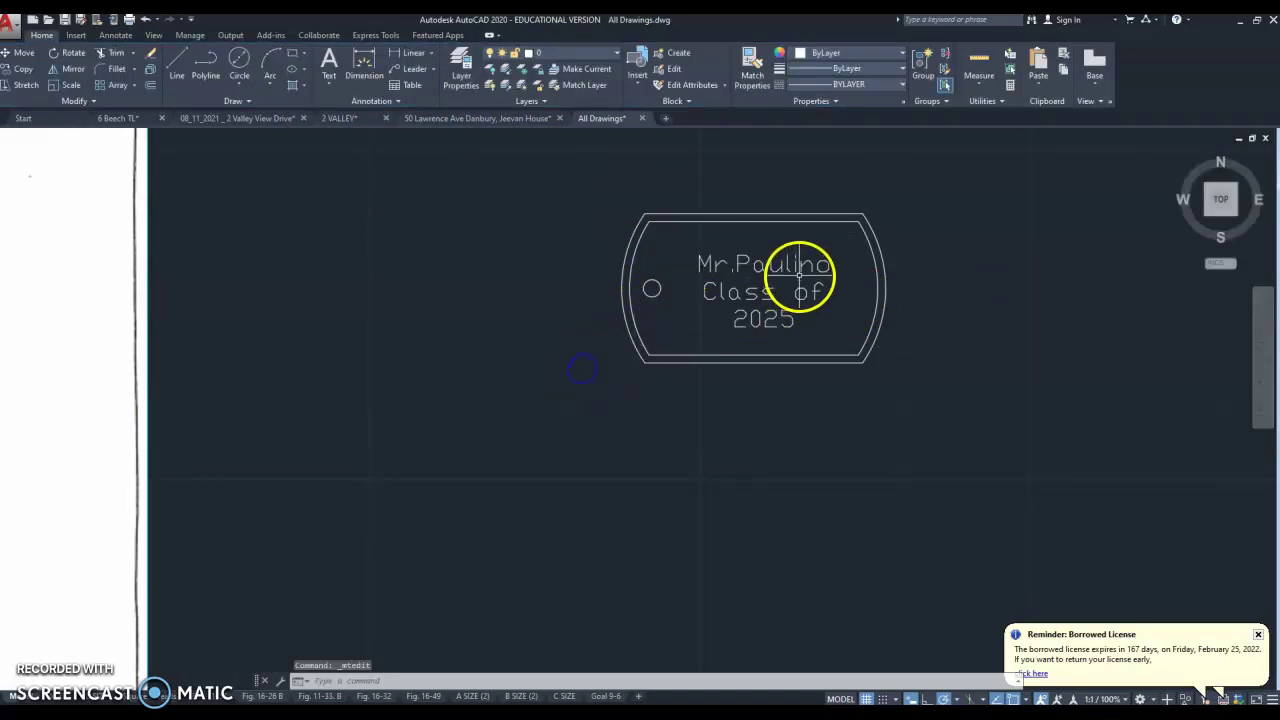
Move the text block slightly toward the hole so that it sits centered within the tag.
left_click(682, 262)
left_click(682, 256)
scroll(682, 256, "up", 3)
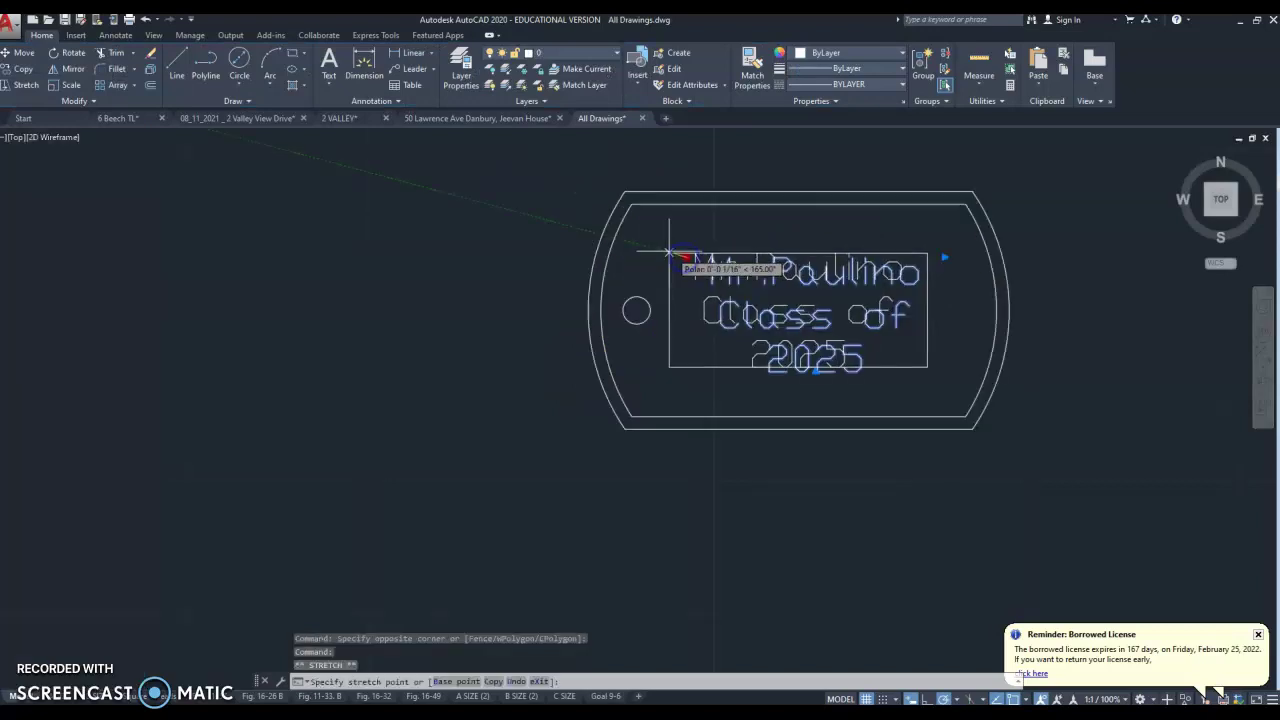
left_click(740, 266)
key("Escape")
left_click(806, 258)
left_click(781, 288)
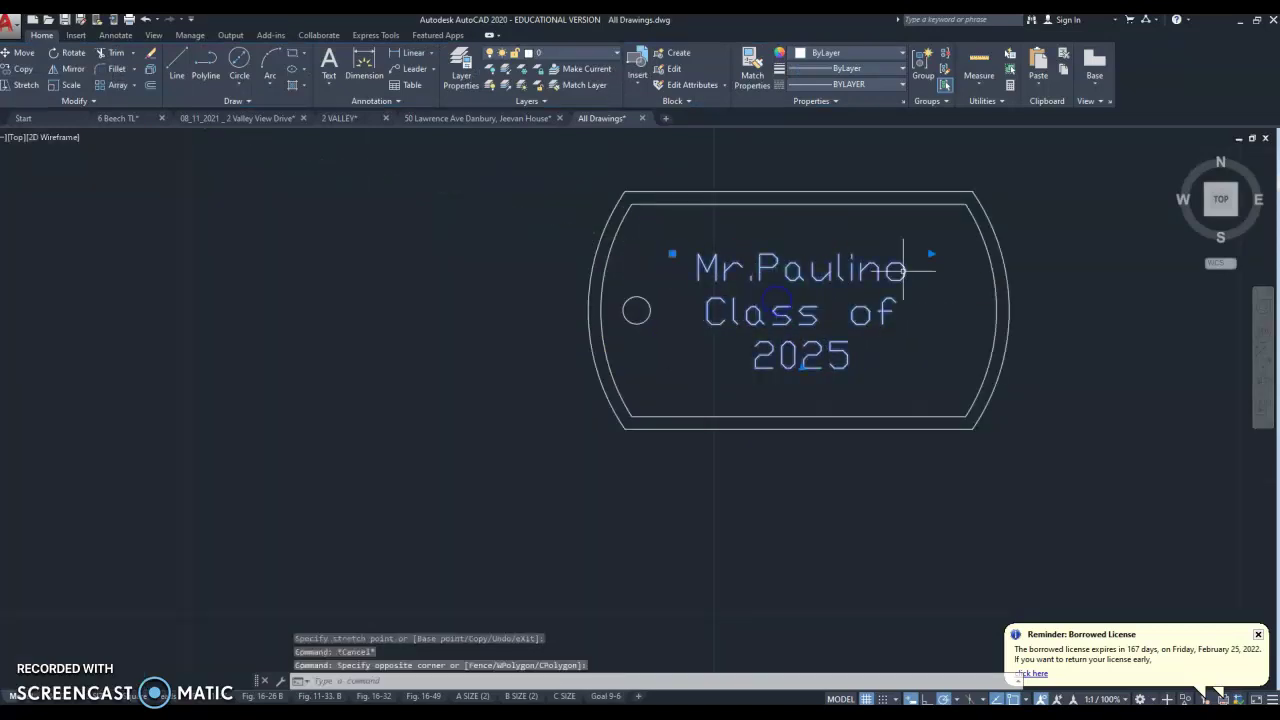
left_click(674, 254)
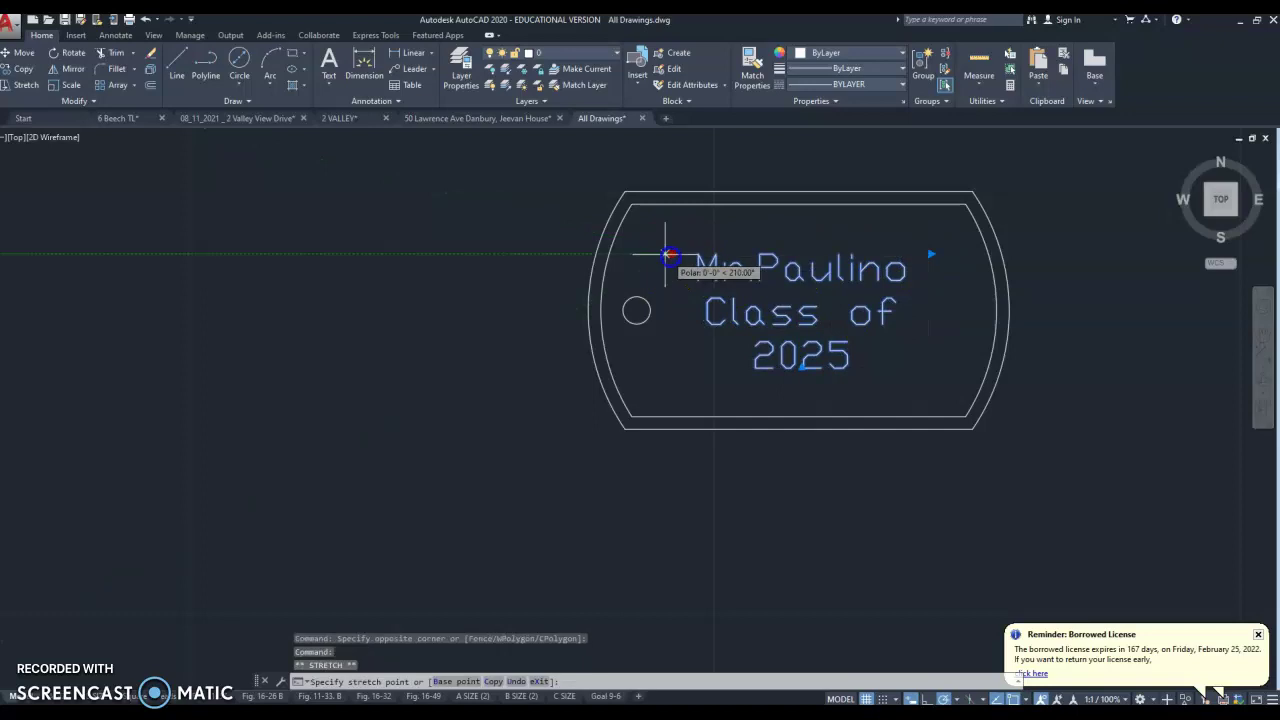
left_click(667, 255)
key("Escape")
scroll(571, 380, "down", 4)
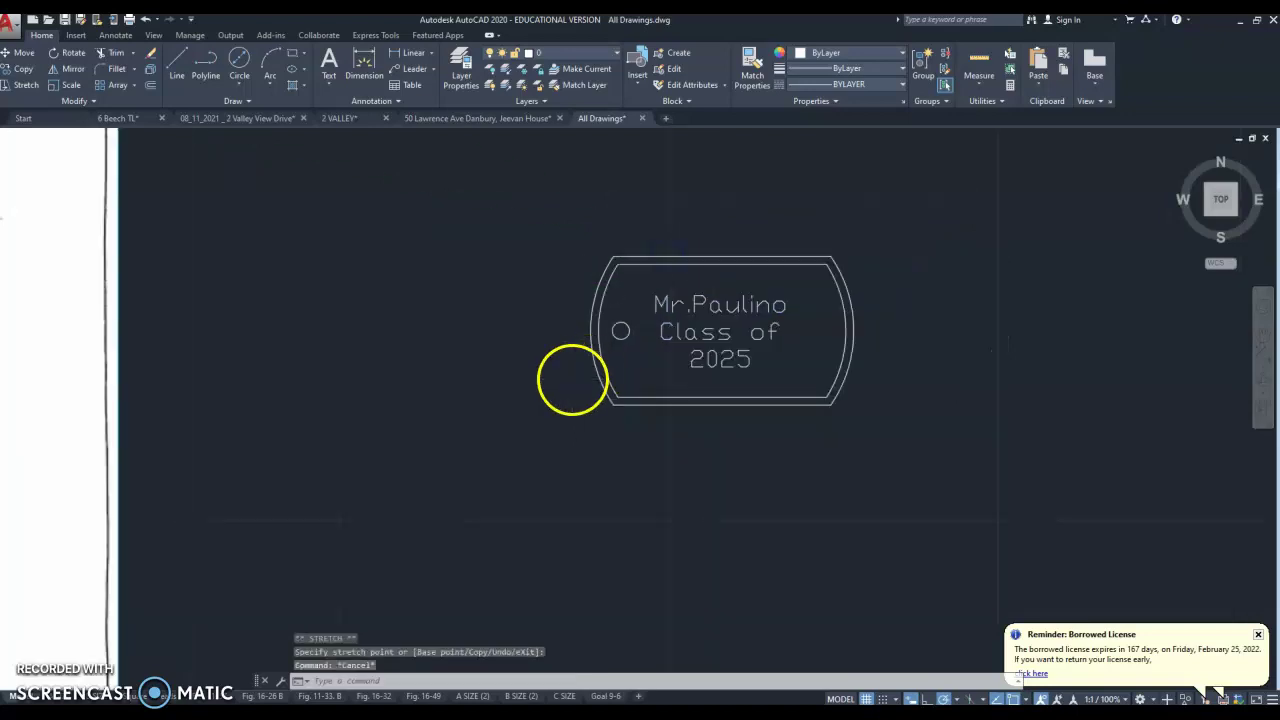
scroll(529, 323, "up", 3)
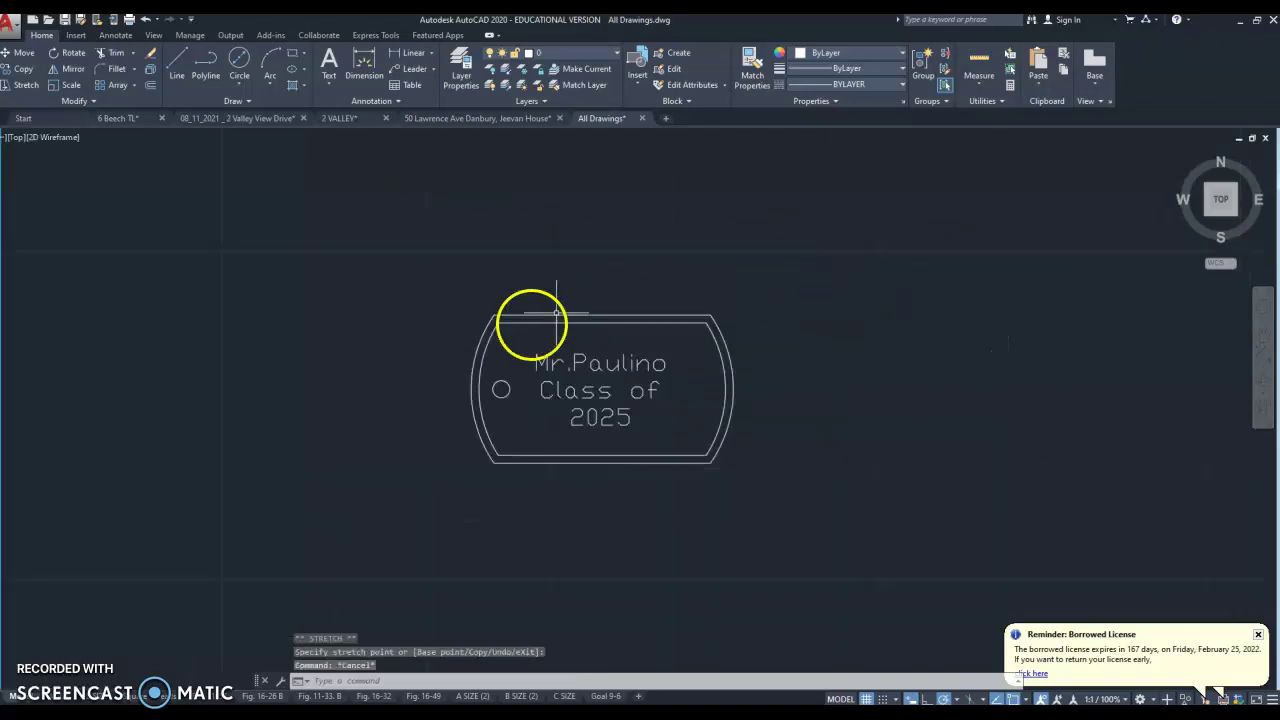
left_click(211, 60)
left_click(602, 281)
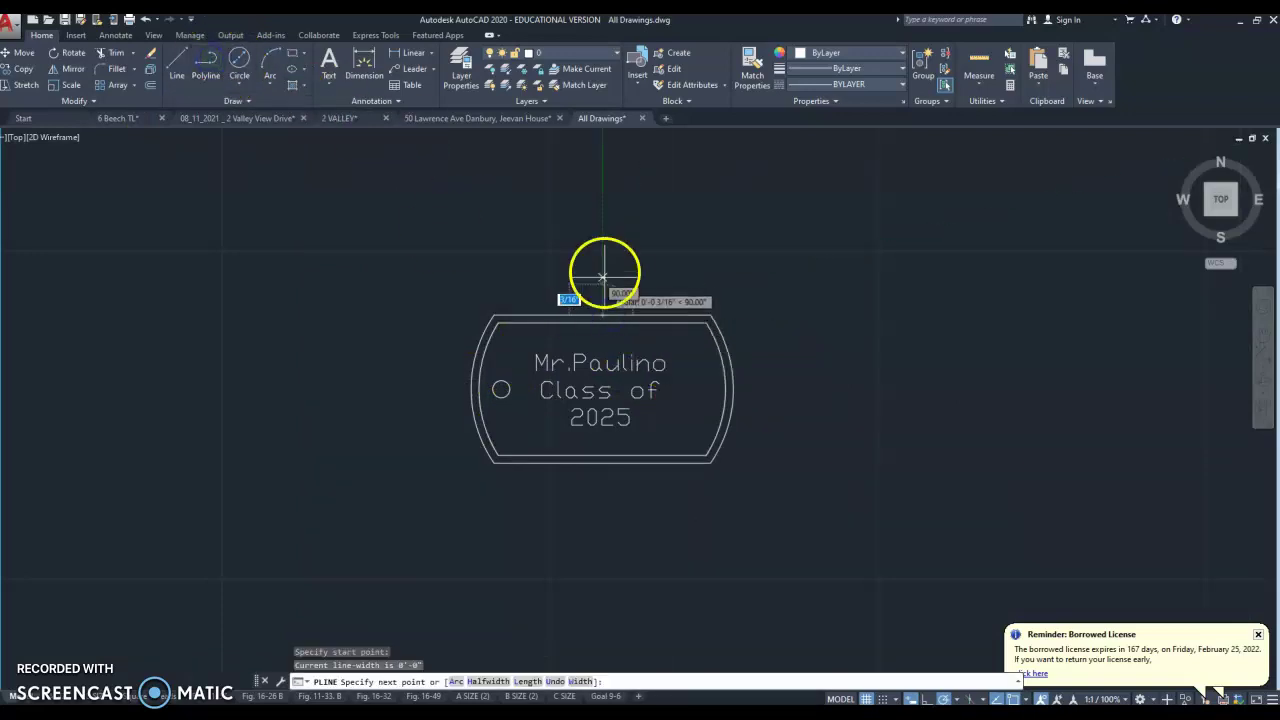
key("Escape")
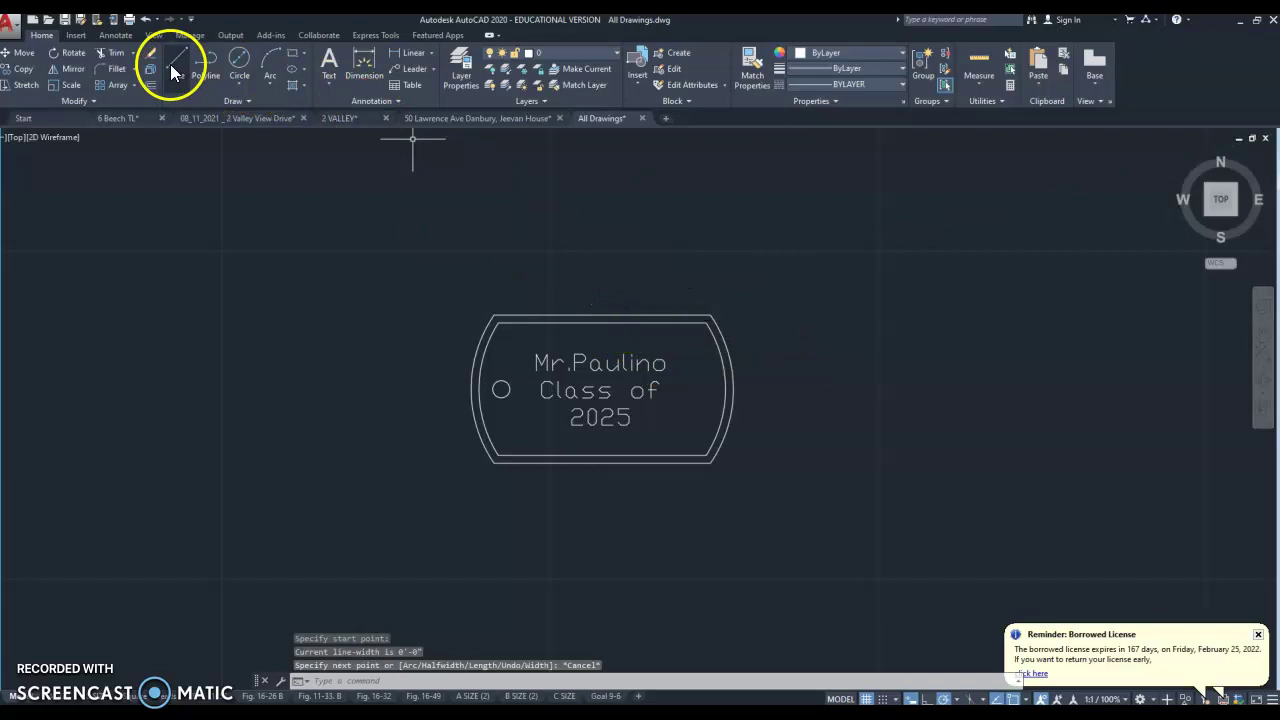
Draw a .5 vertical line upward from the midpoint of the tag's outer top edge.
left_click(176, 62)
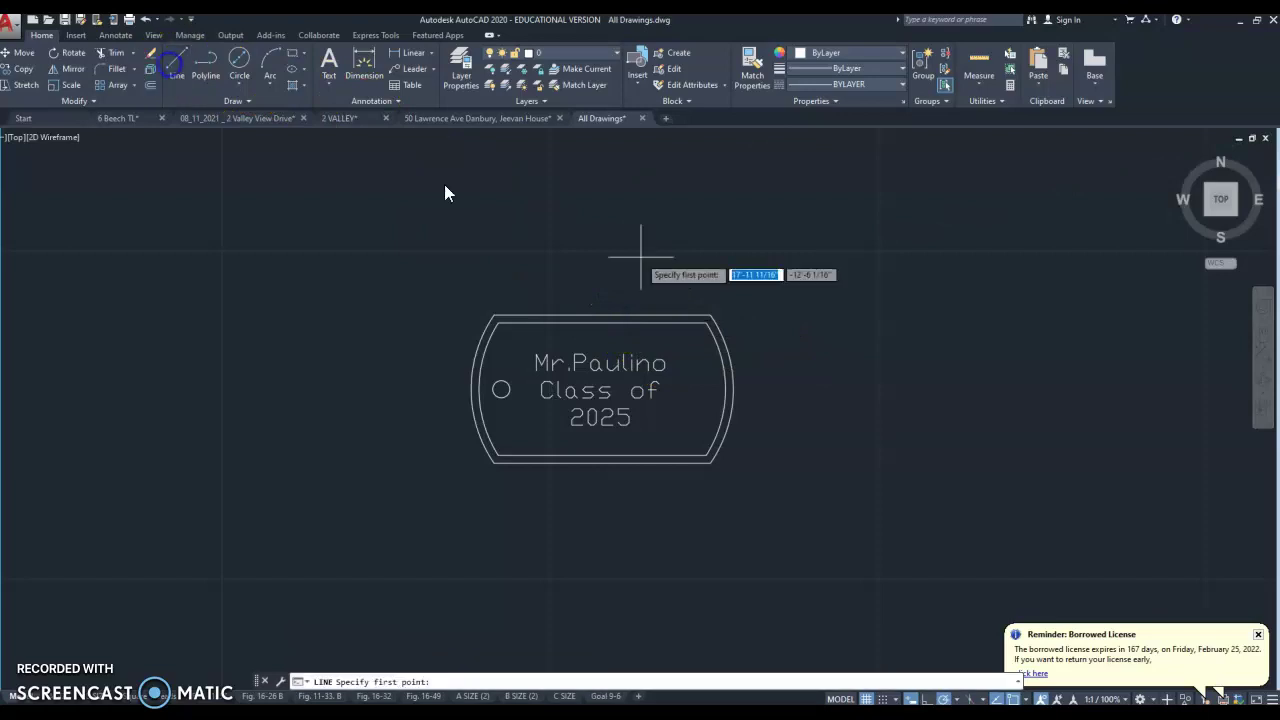
left_click(602, 315)
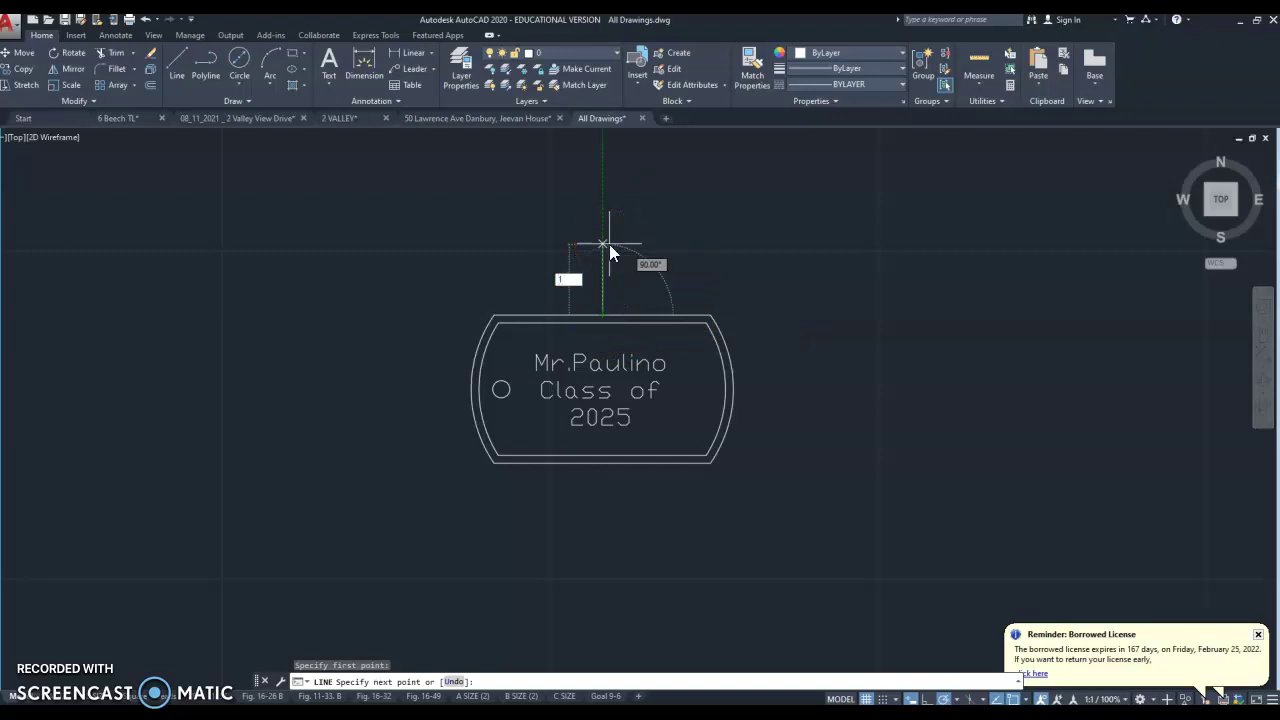
type(".5")
key("Return")
right_click(640, 163)
right_click(543, 277)
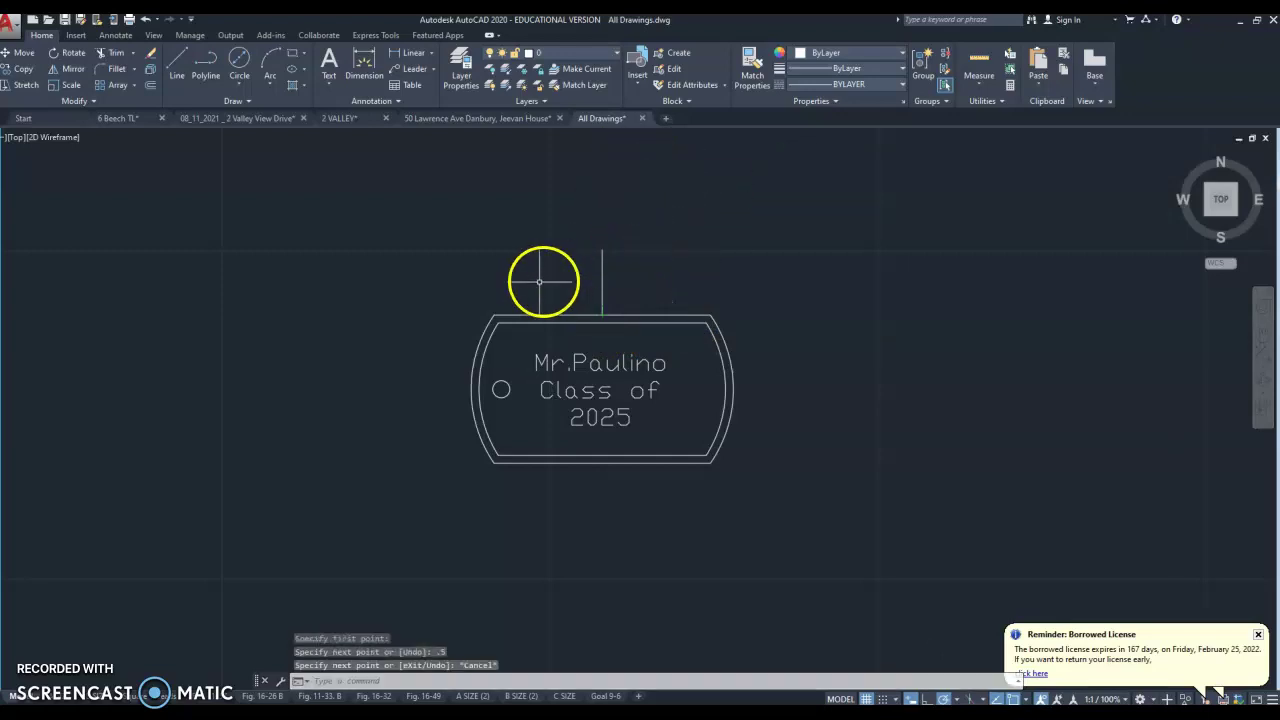
left_click(540, 286)
key("Escape")
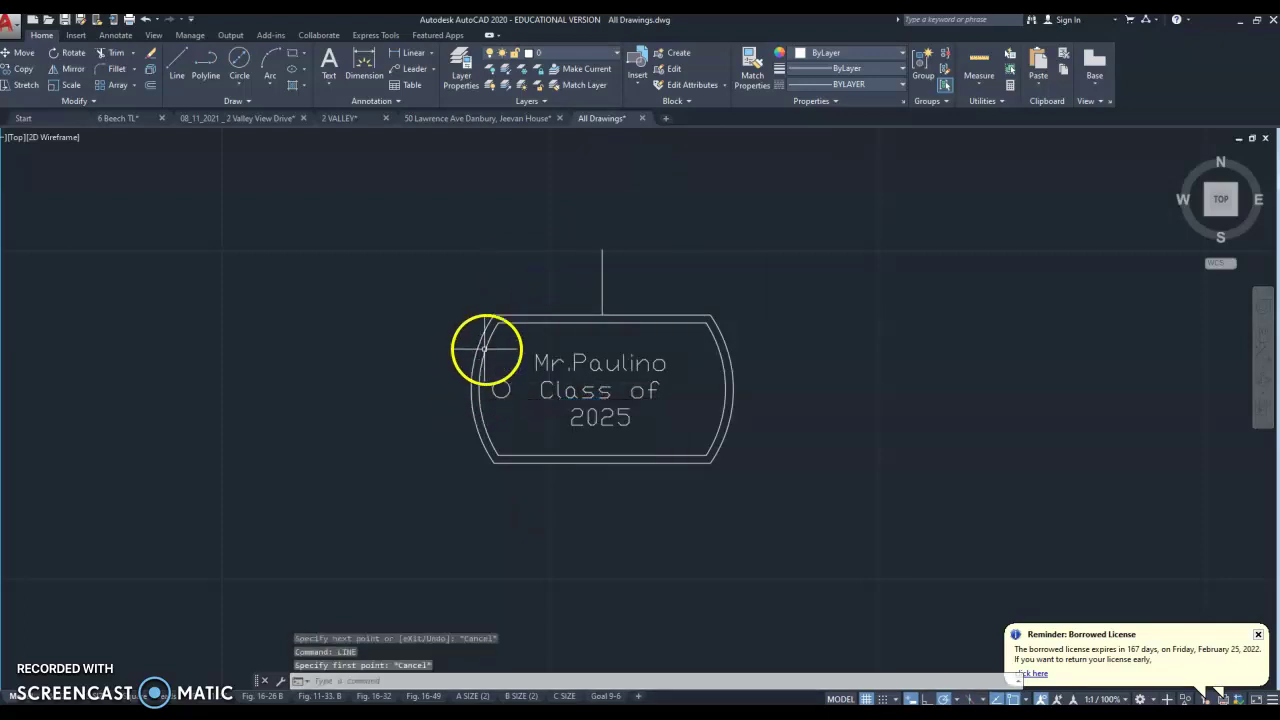
Draw a vertical line from the midpoint of the tag's outer left arc up past the .5 line's height.
left_click(179, 68)
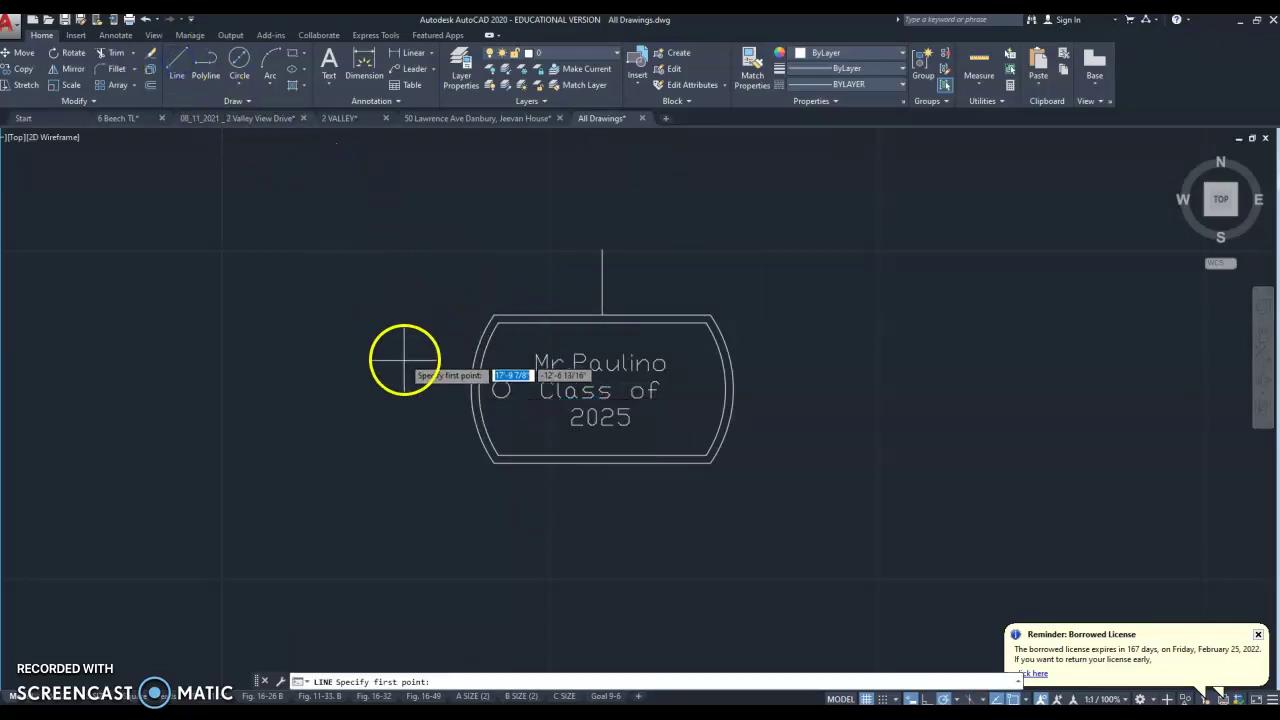
left_click(471, 387)
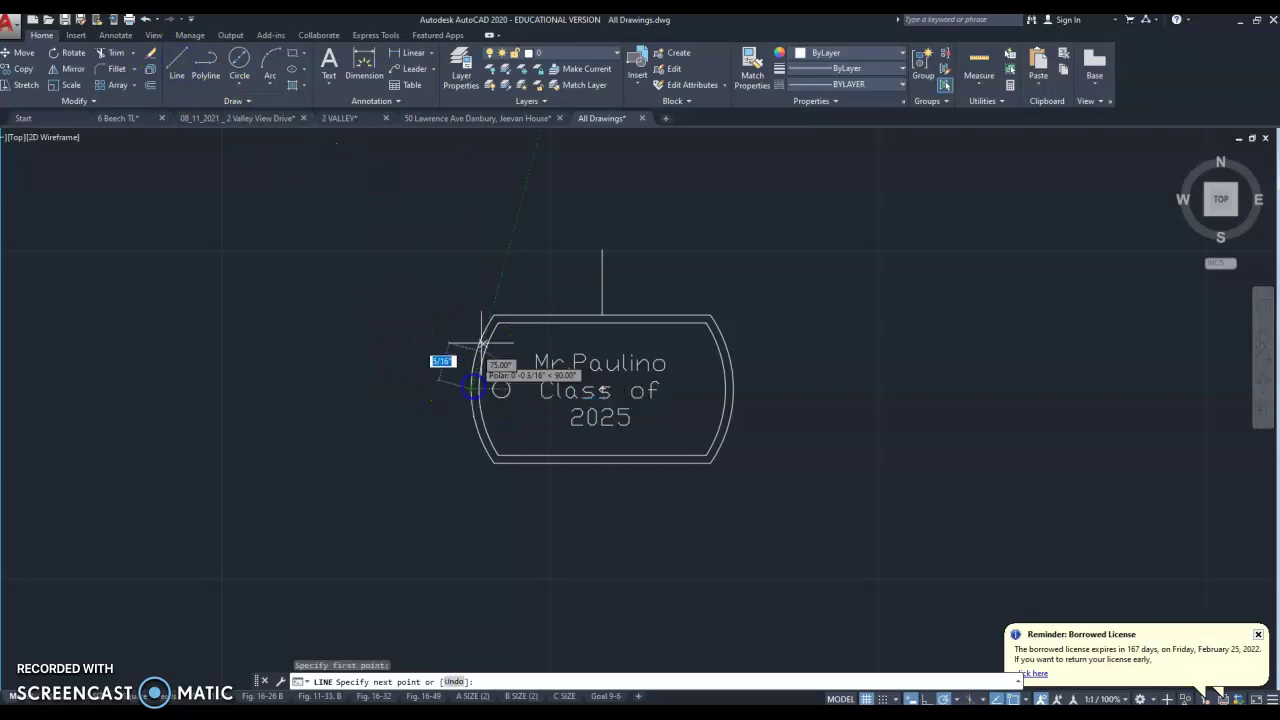
left_click(477, 184)
key("Escape")
right_click(563, 240)
key("Escape")
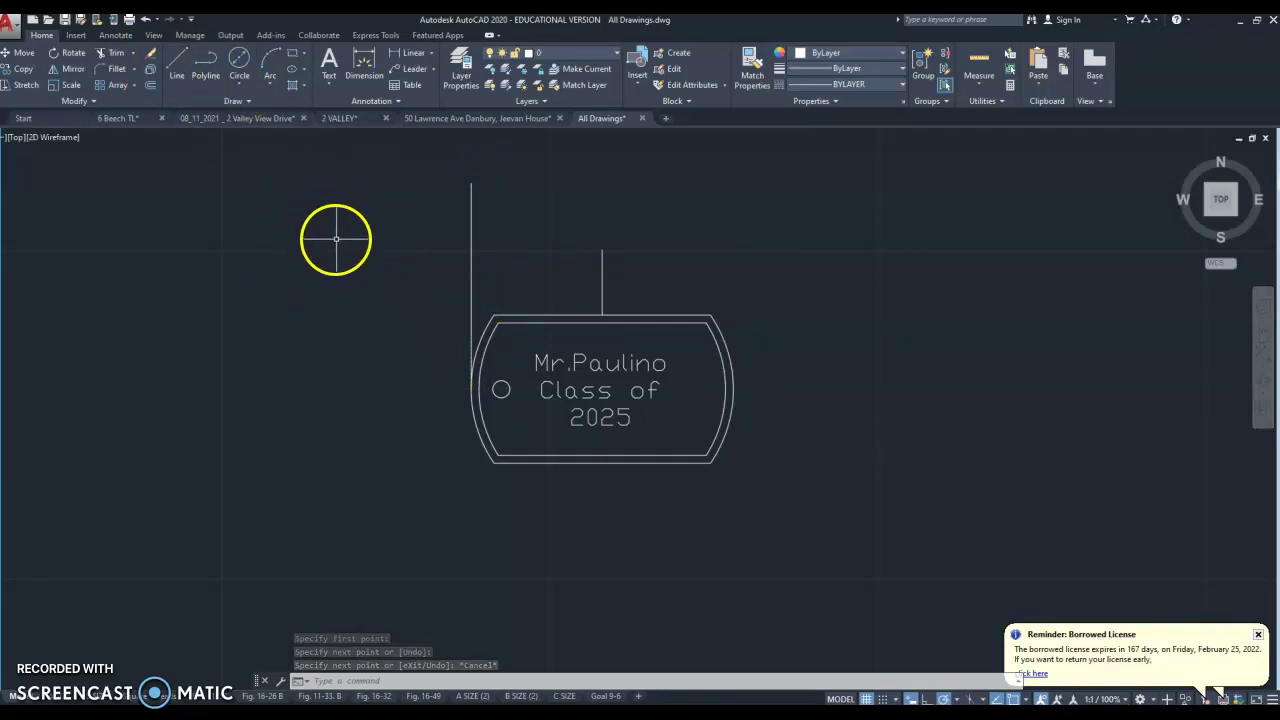
Draw a vertical line from the midpoint of the tag's outer right arc up past the .5 line's height.
right_click(343, 258)
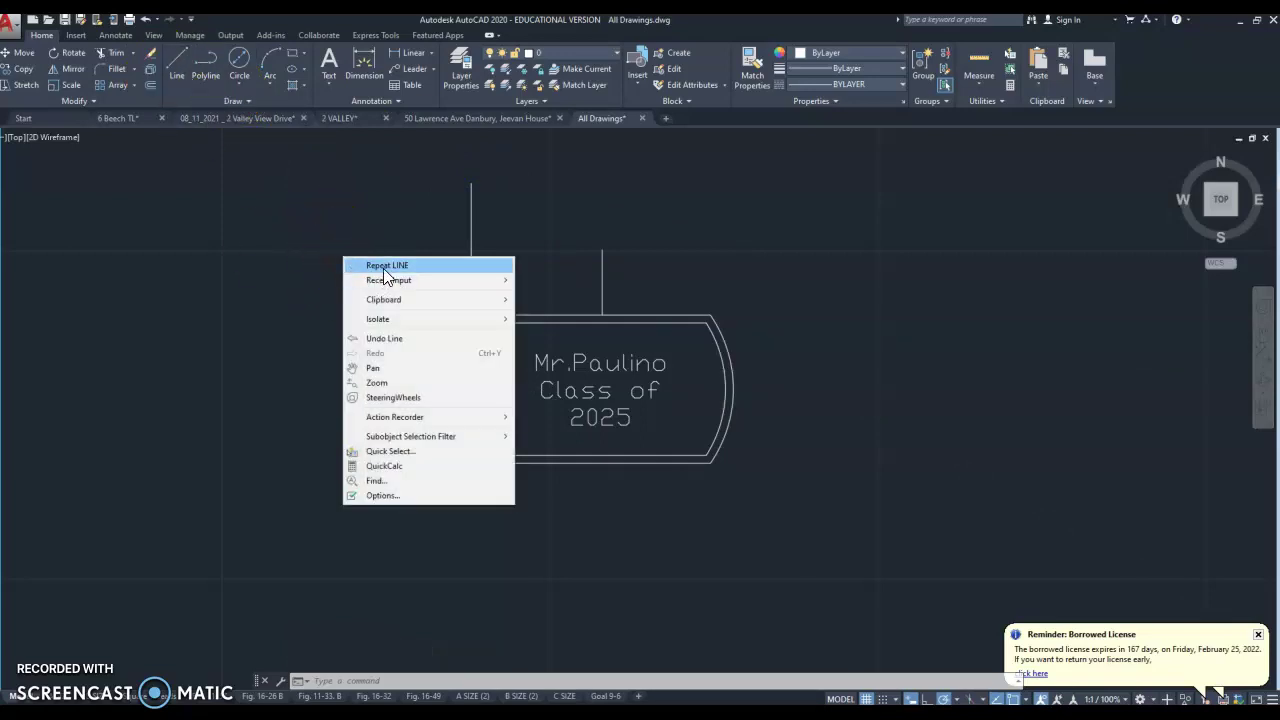
key("Escape")
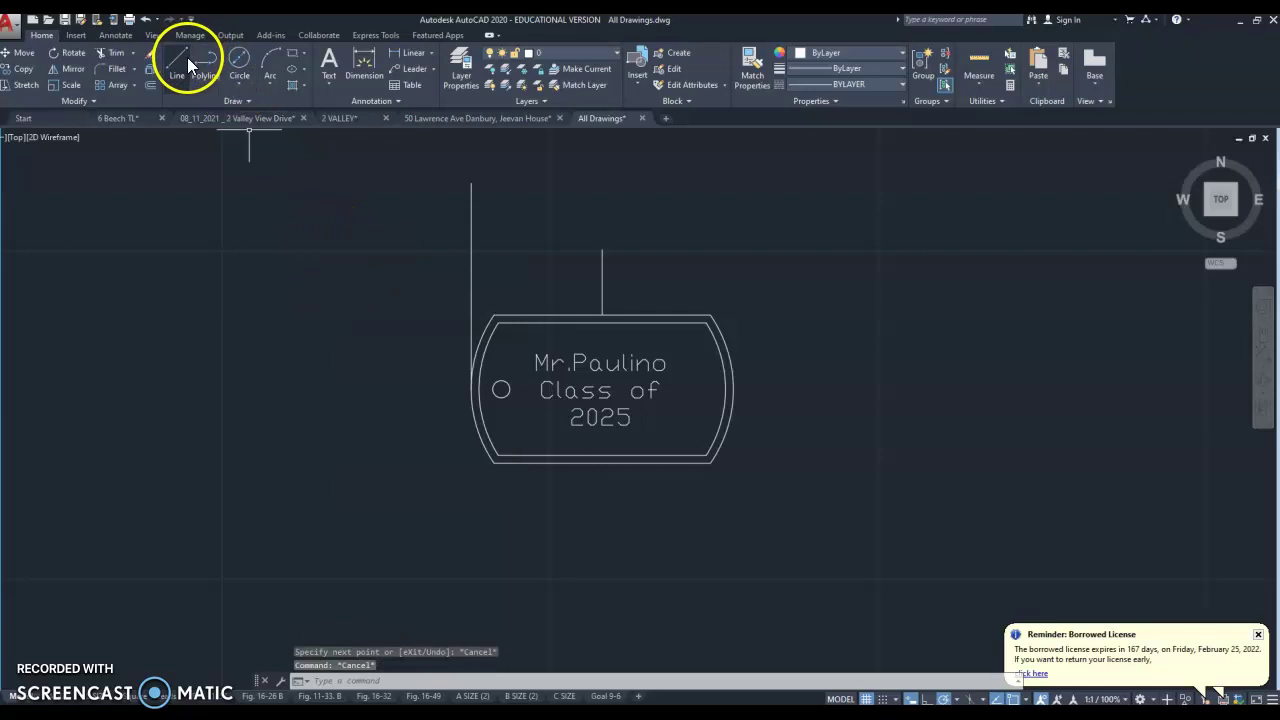
right_click(367, 270)
left_click(392, 280)
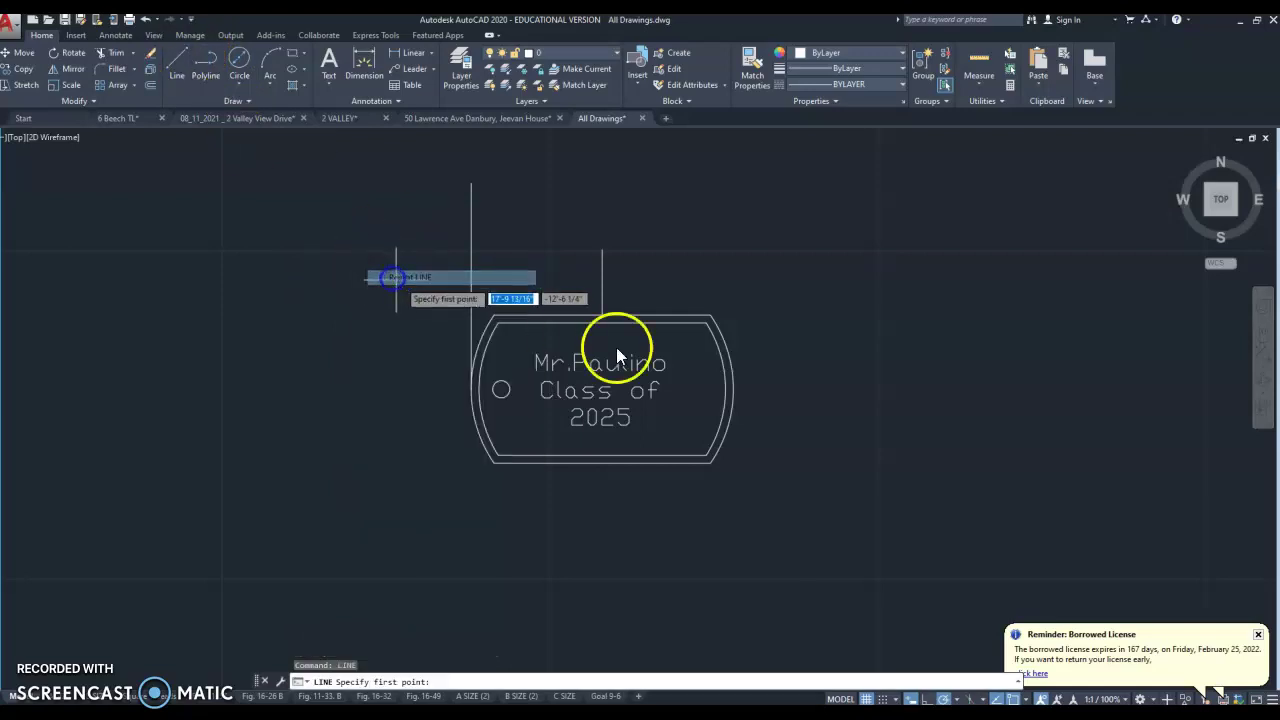
left_click(733, 387)
scroll(740, 387, "down", 2)
right_click(577, 300)
left_click(600, 282)
Draw a horizontal line between the two side verticals, passing through the top end of the .5 line.
key("space")
scroll(609, 289, "up", 4)
mouse_move(681, 312)
left_click(473, 312)
left_click(886, 312)
right_click(886, 314)
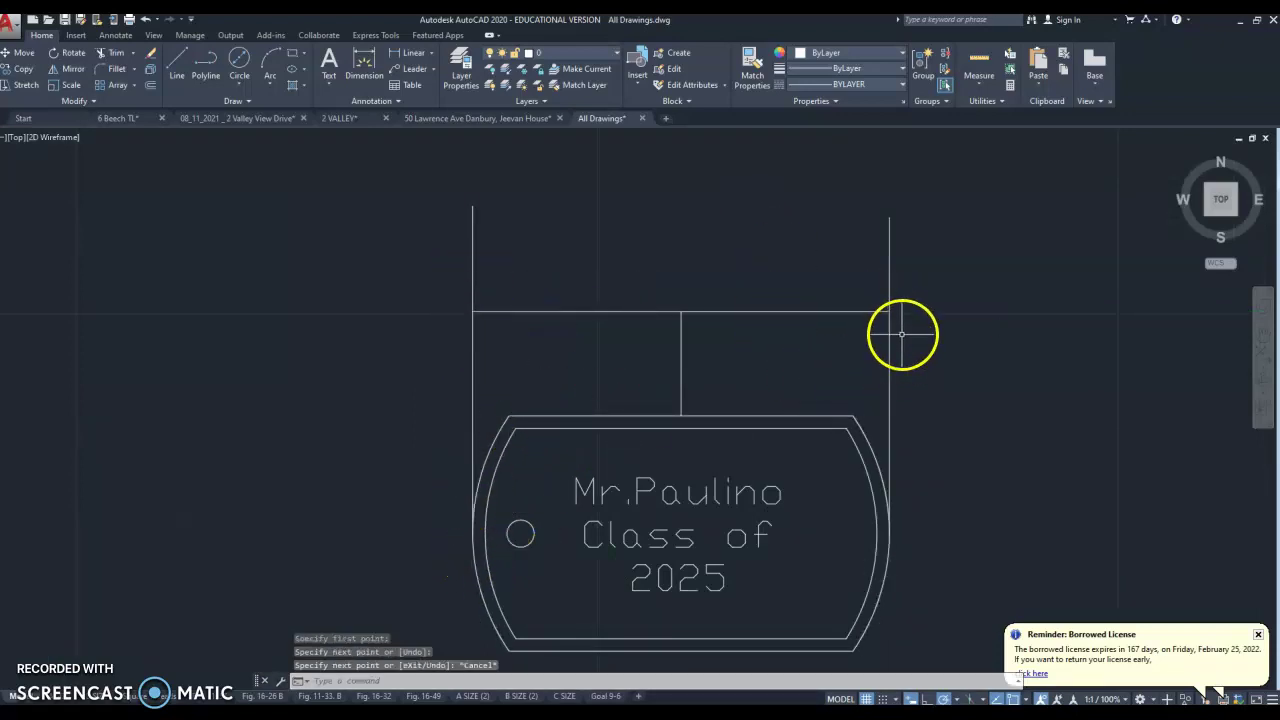
scroll(633, 383, "up", 2)
scroll(606, 372, "down", 4)
scroll(649, 388, "up", 2)
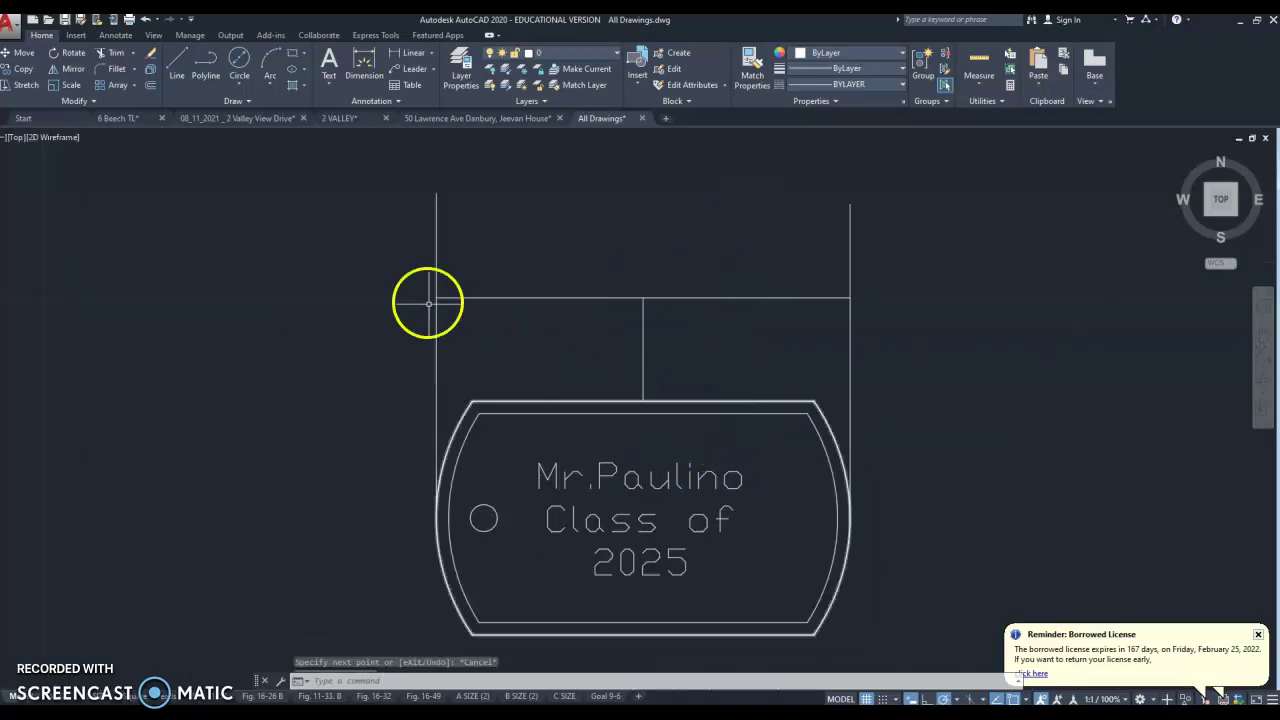
Offset the horizontal line above the tag upward by .125.
key("Escape")
left_click(150, 86)
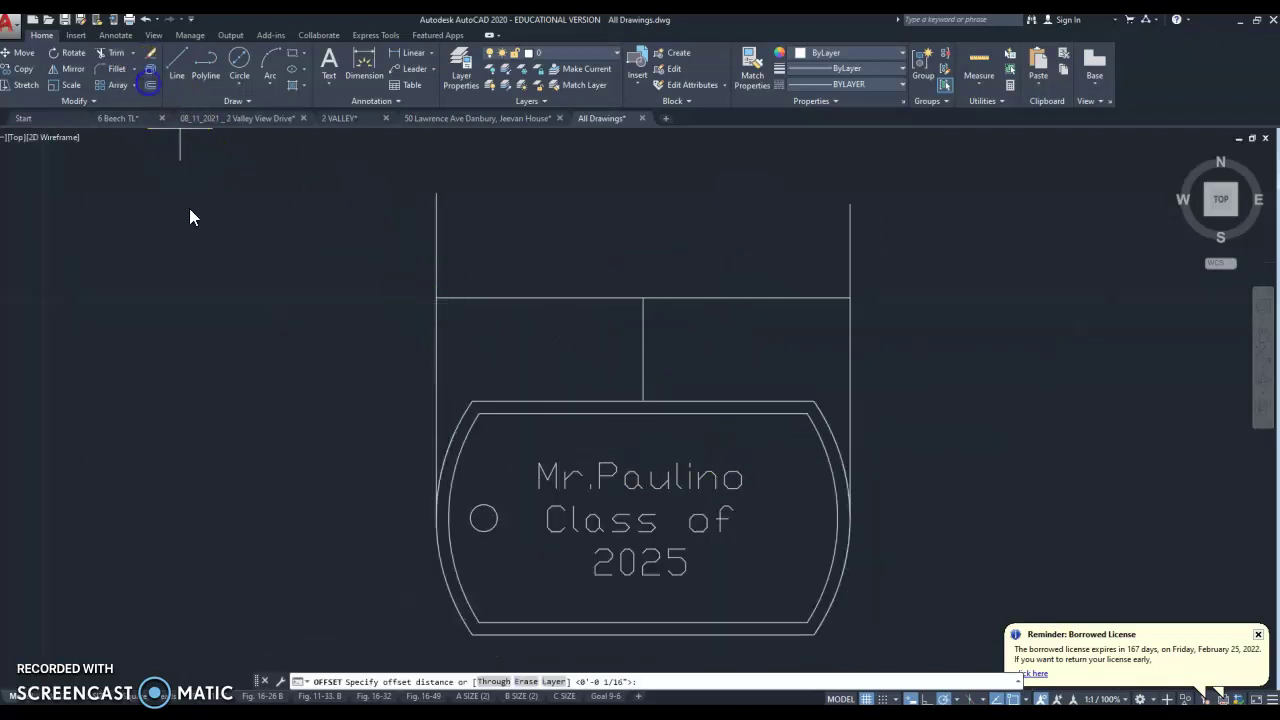
type(".125")
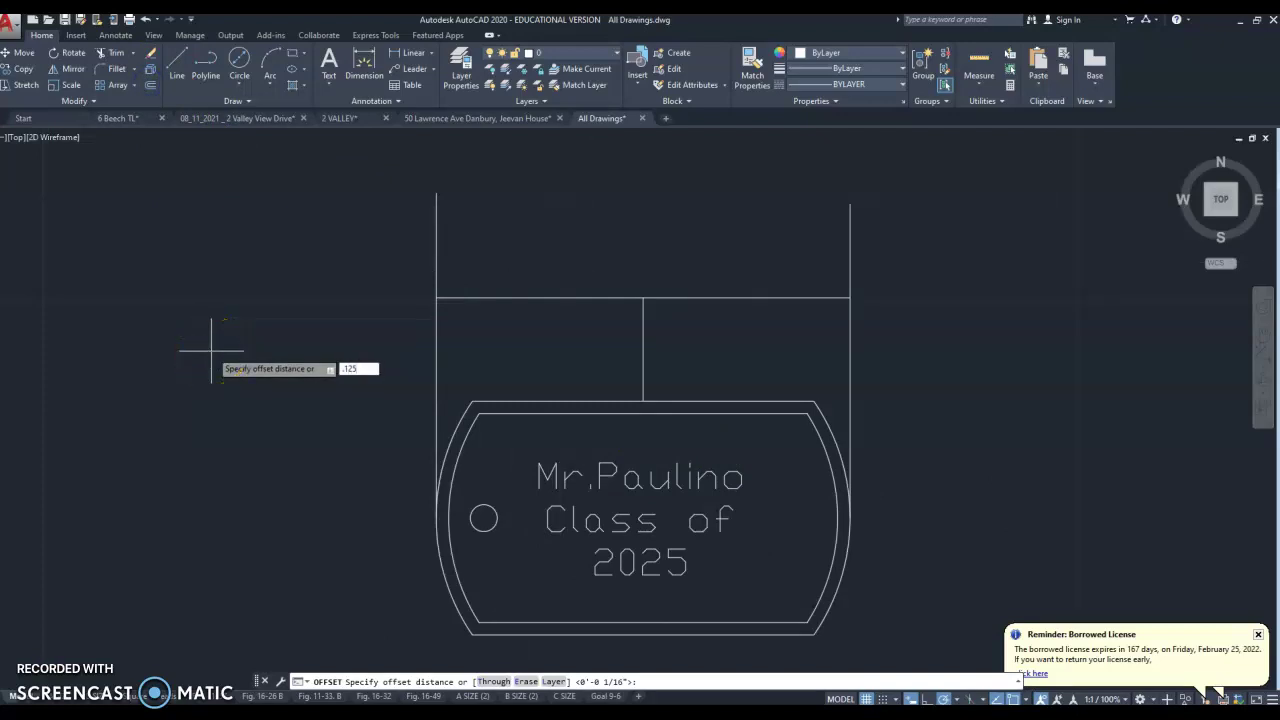
key("Return")
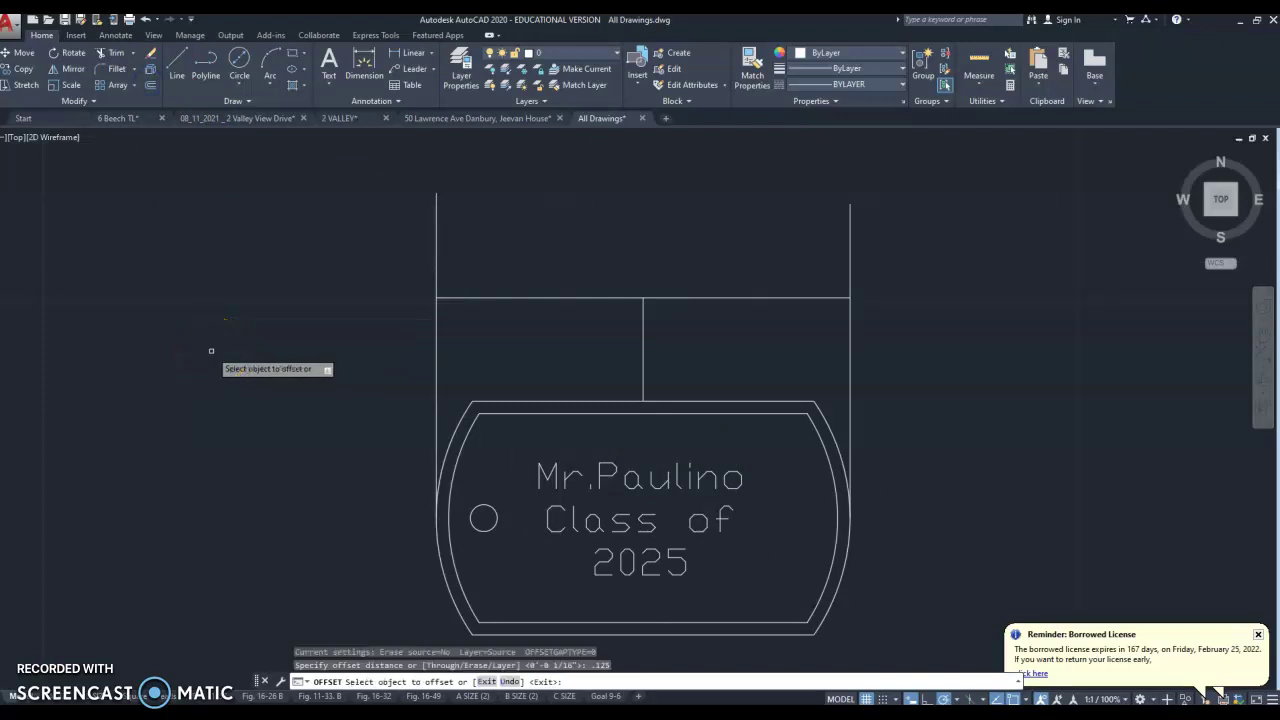
left_click(537, 297)
key("Escape")
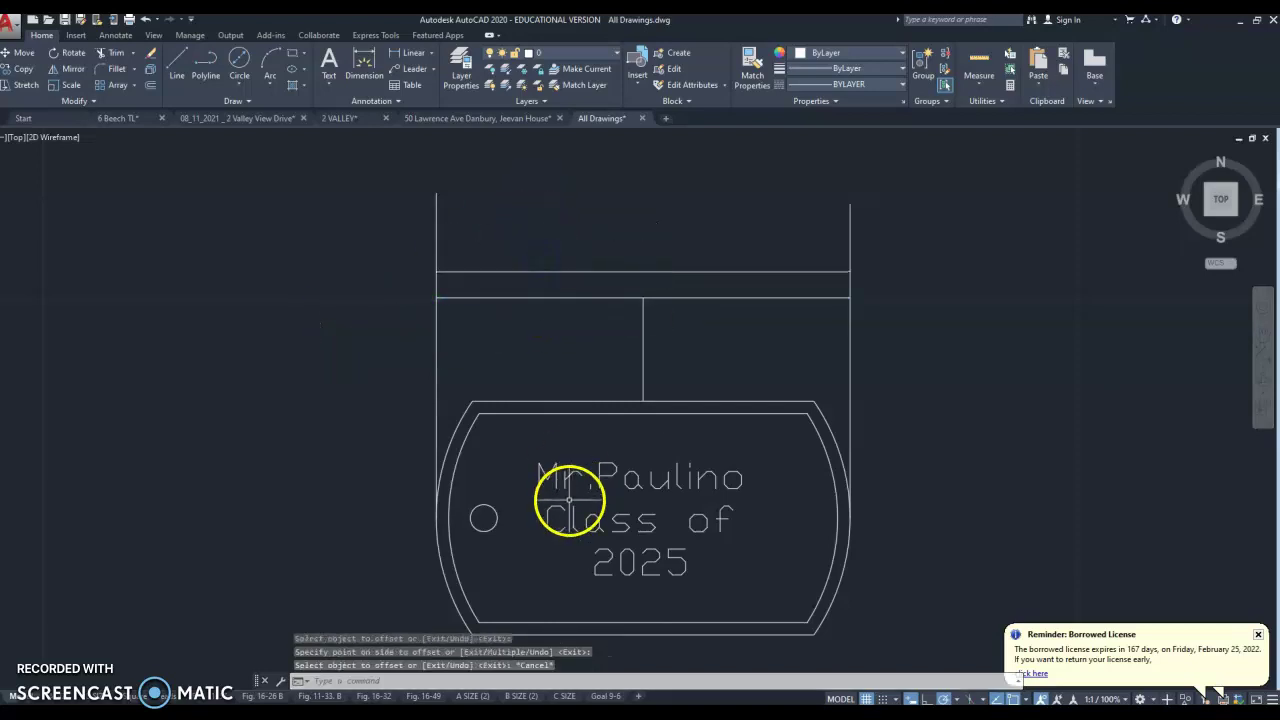
Erase the .5 vertical spacing line between the tag's top edge and the horizontal lines.
left_click(689, 339)
left_click(612, 330)
right_click(598, 322)
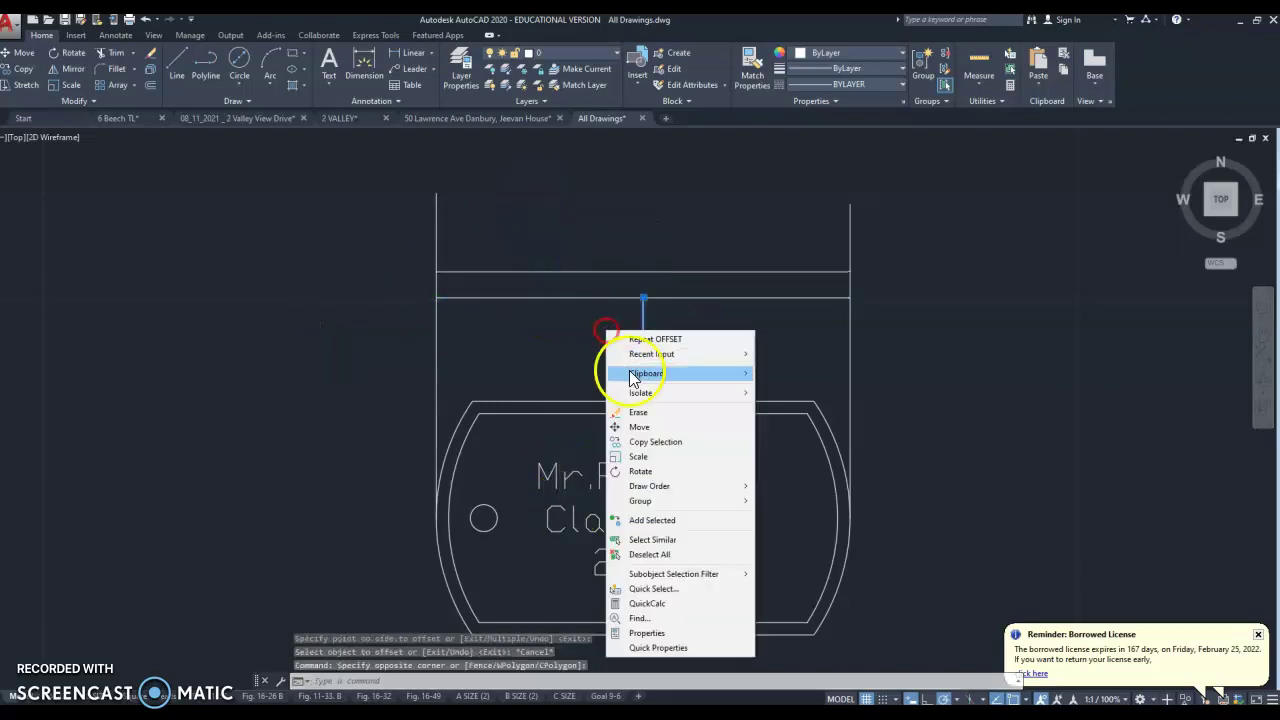
left_click(630, 410)
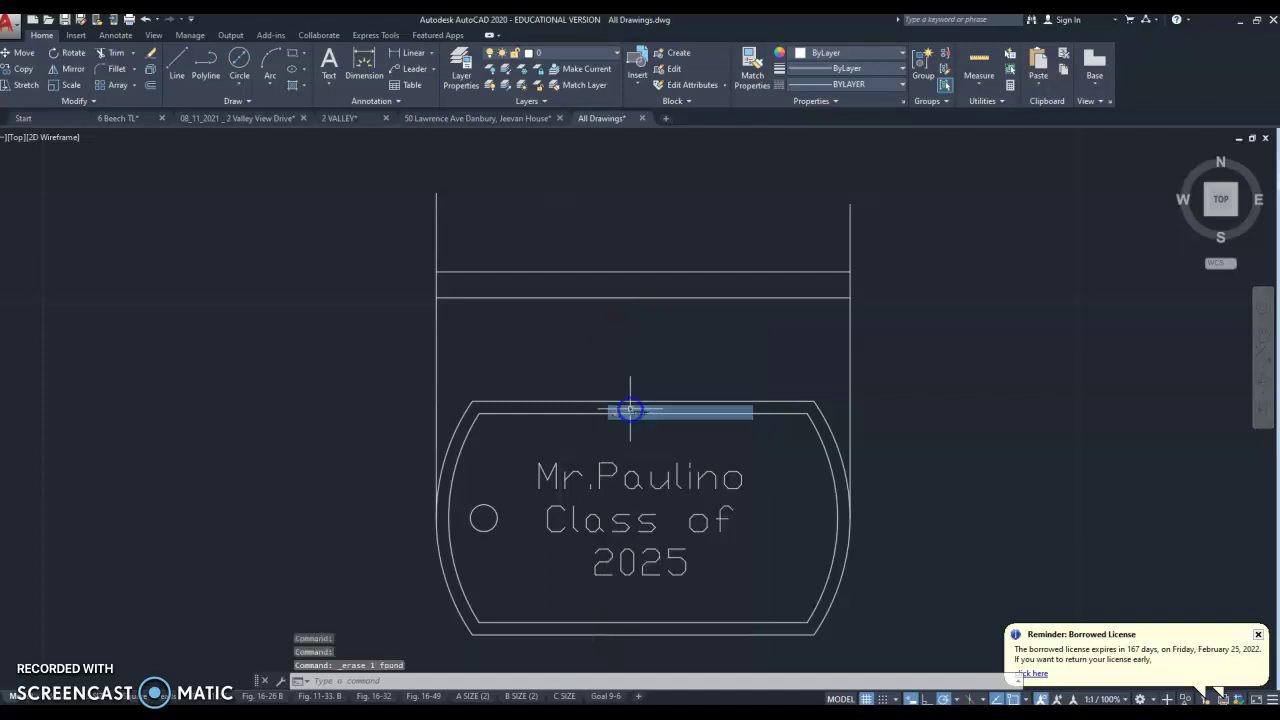
Trim the two side verticals above and below the pair of horizontal lines, leaving a closed thin rectangle above the tag.
left_click(114, 55)
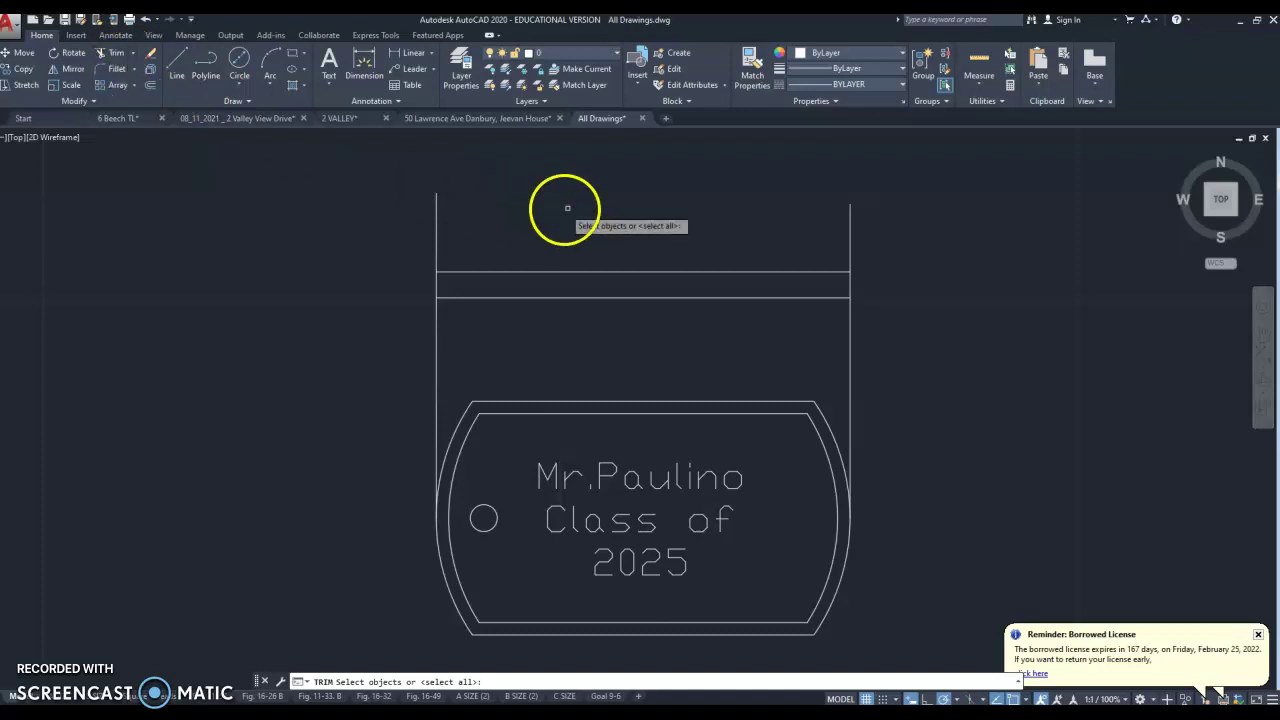
key("Return")
left_click(900, 207)
left_click(358, 233)
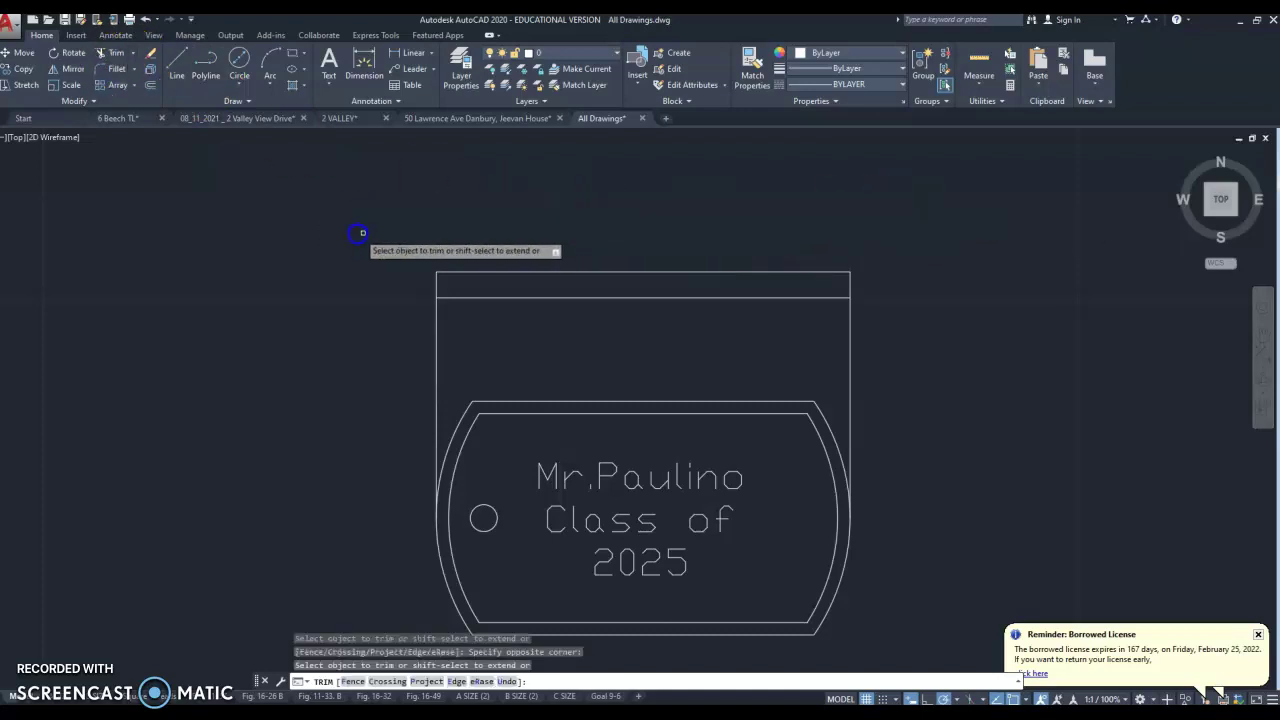
left_click(436, 356)
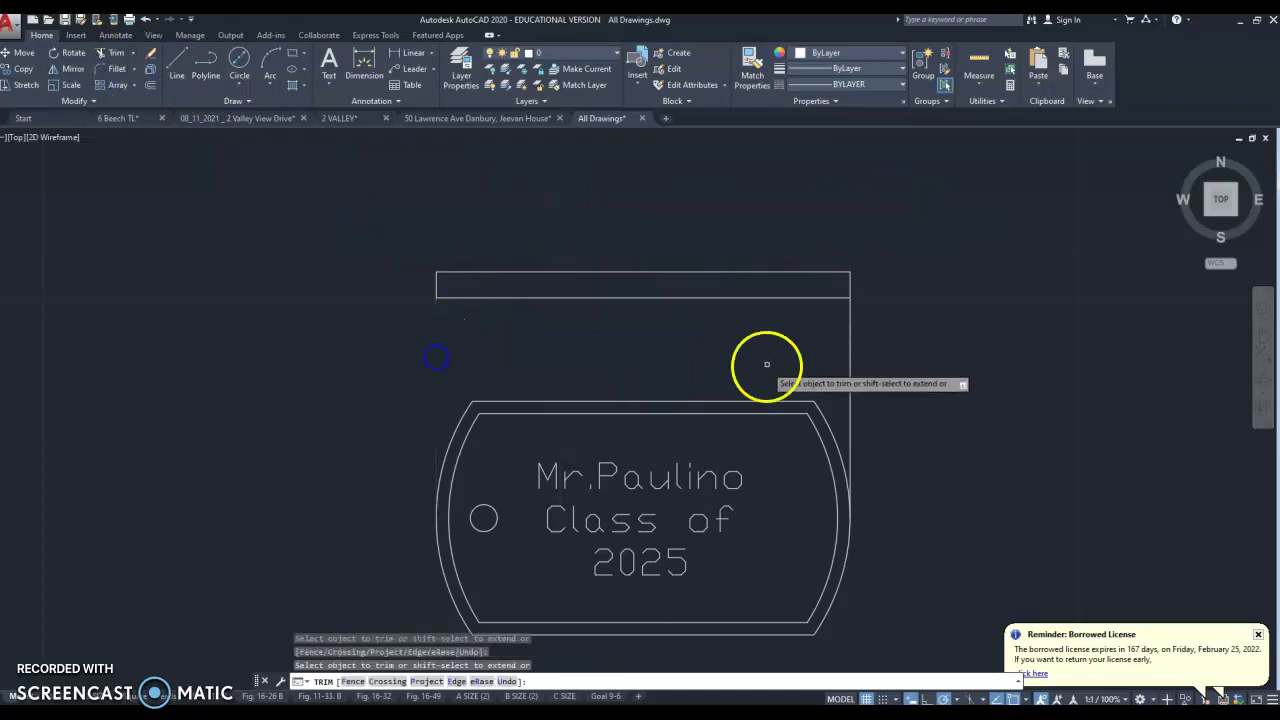
left_click(846, 318)
left_click(846, 332)
scroll(540, 290, "down", 3)
scroll(775, 345, "up", 4)
scroll(625, 342, "down", 2)
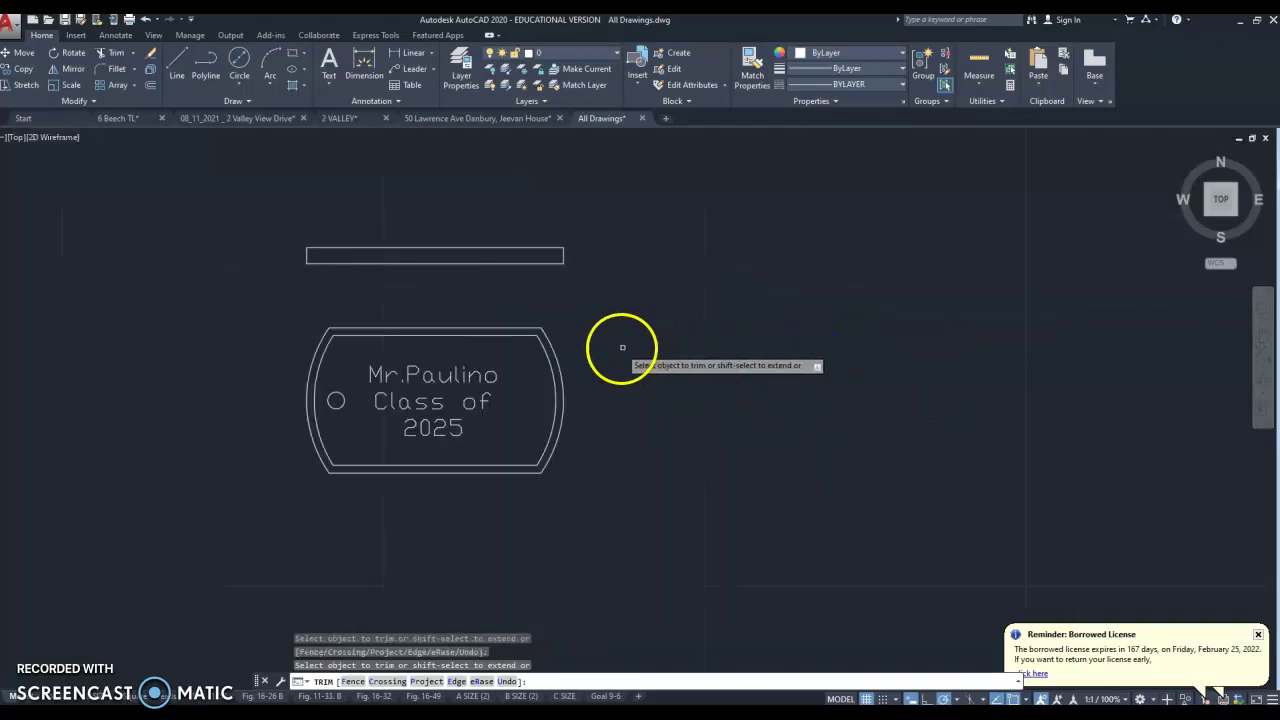
key("Escape")
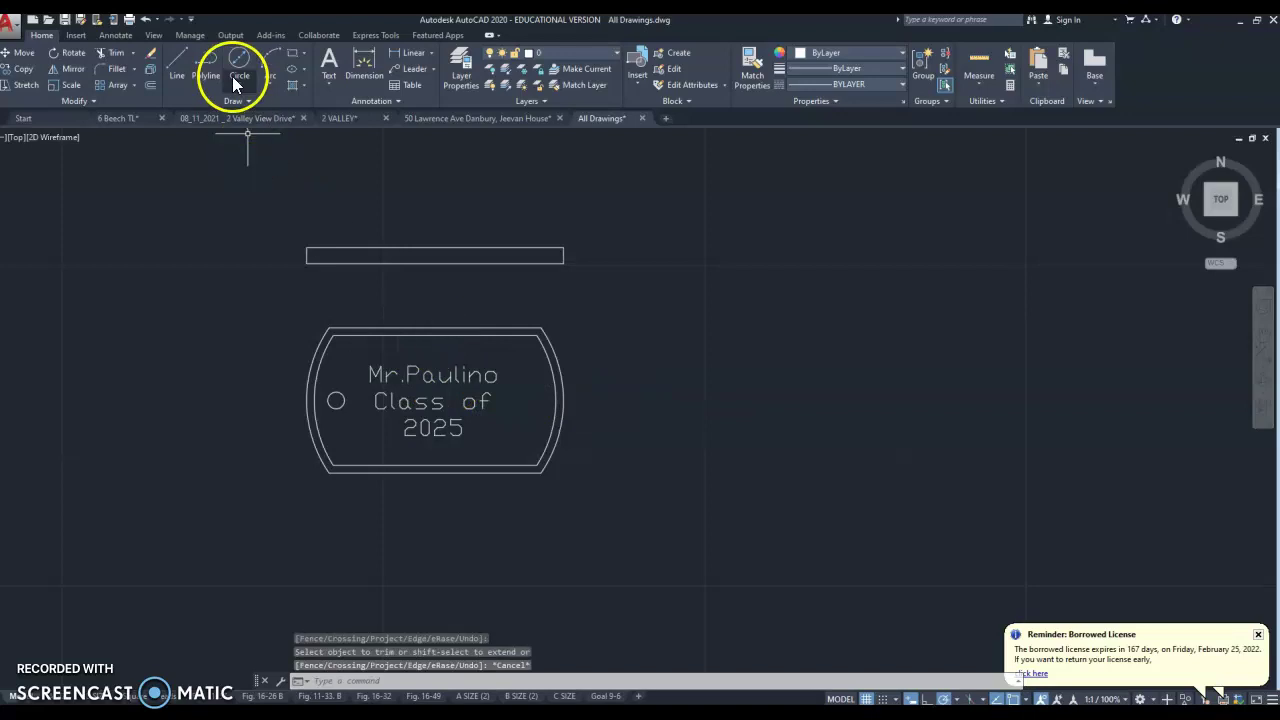
Draw a horizontal line rightward from the midpoint of the tag's outer right arc, as long as the gap between tag and top view.
left_click(207, 63)
key("Escape")
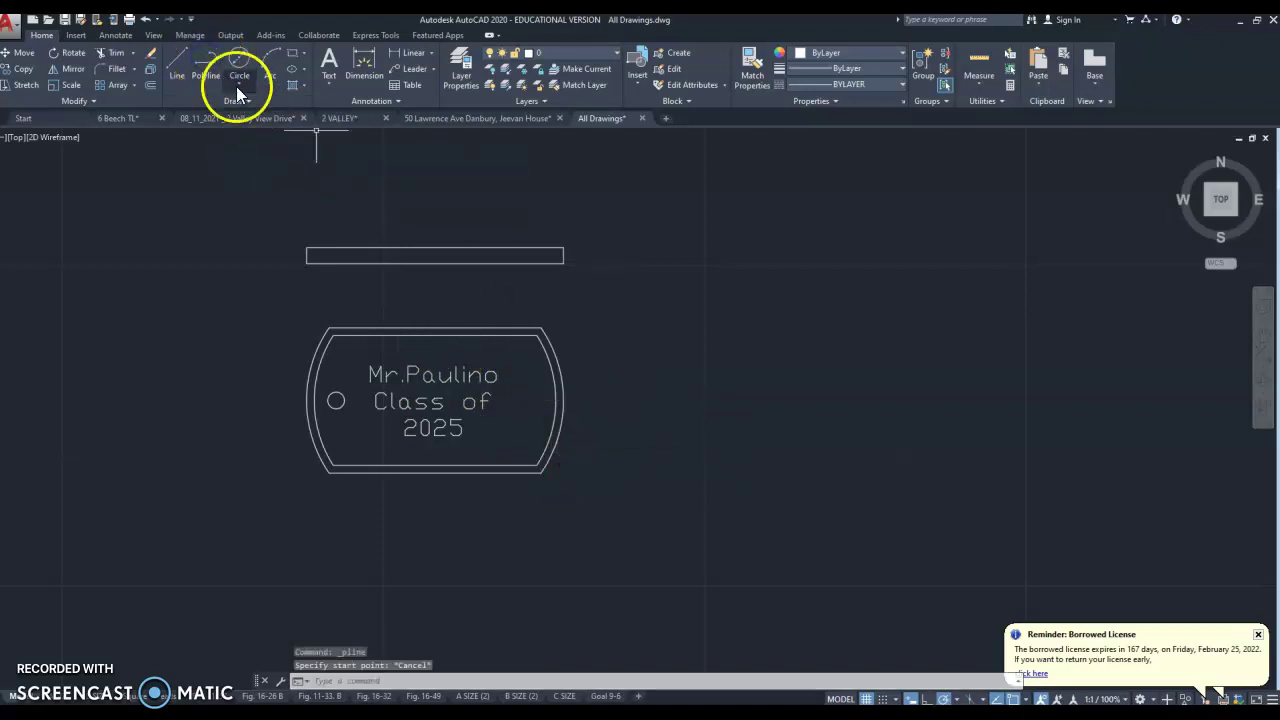
left_click(180, 62)
scroll(605, 414, "up", 2)
left_click(537, 393)
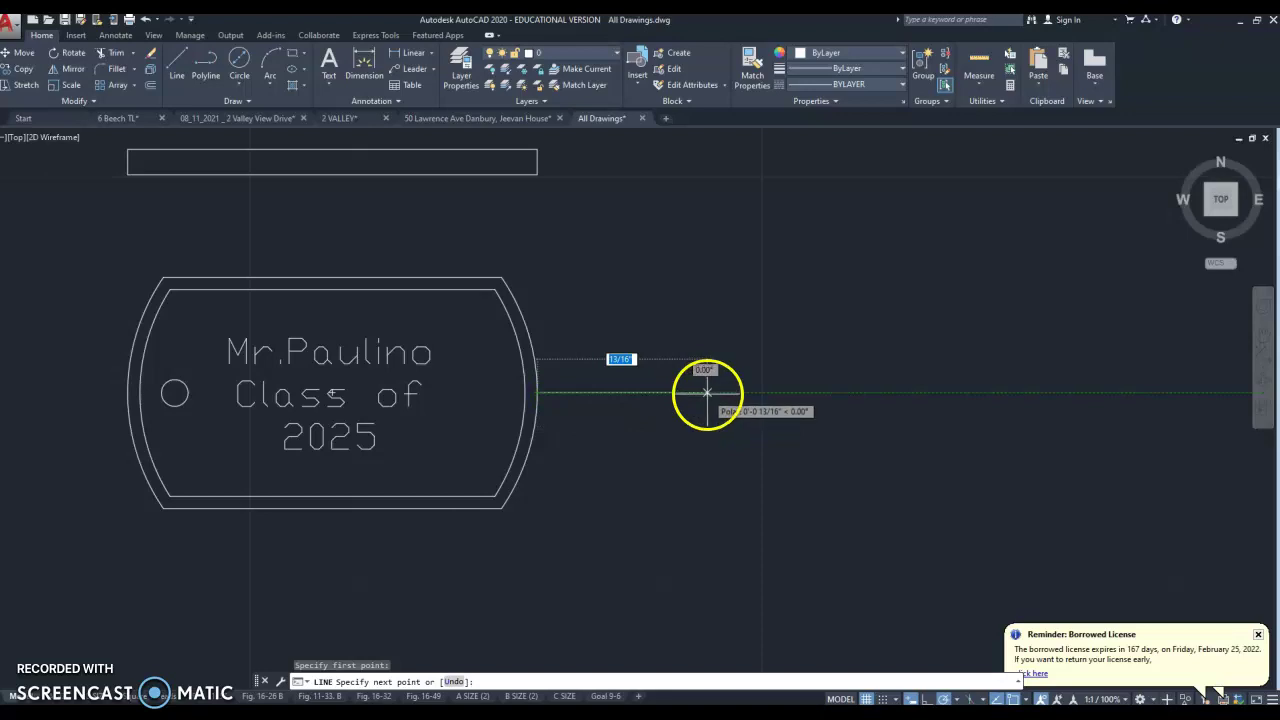
key("Return")
key("Escape")
right_click(635, 312)
left_click(652, 322)
key("Escape")
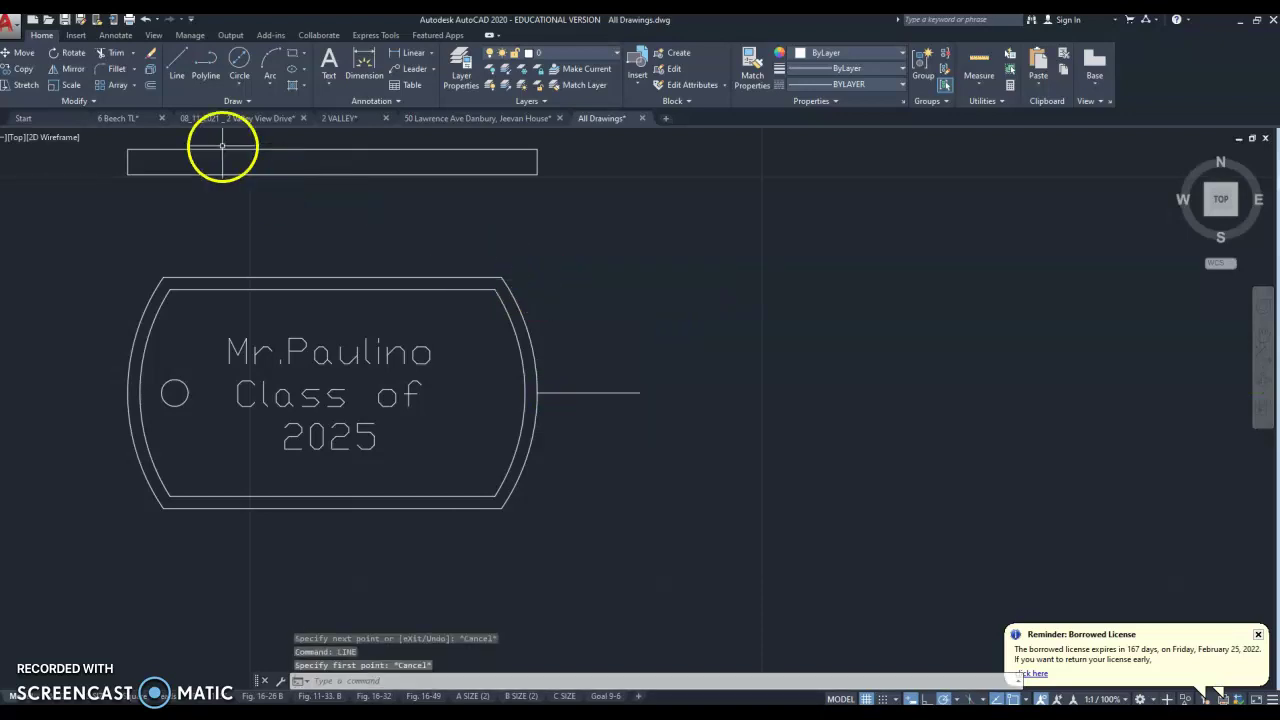
Draw long horizontal lines rightward from the tag's outer upper-right and lower-right corners, extending well past the short midpoint line.
left_click(178, 62)
left_click(502, 278)
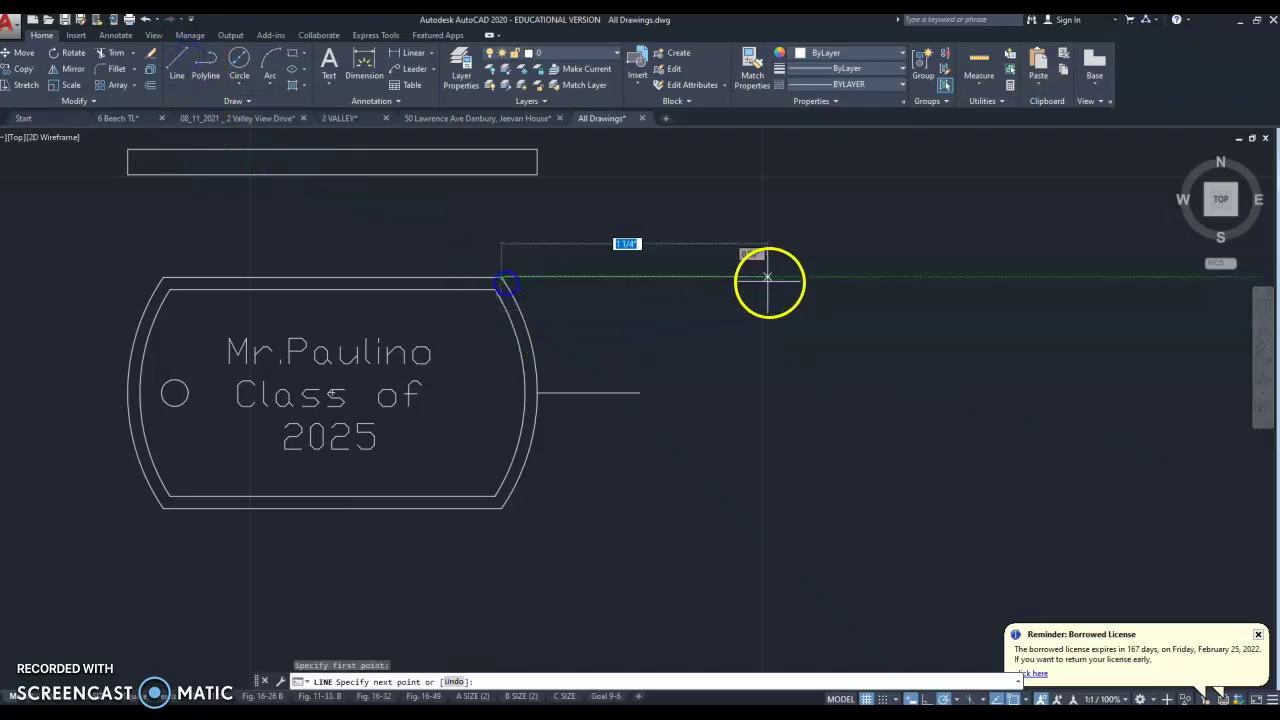
left_click(963, 277)
key("Escape")
right_click(606, 294)
left_click(640, 306)
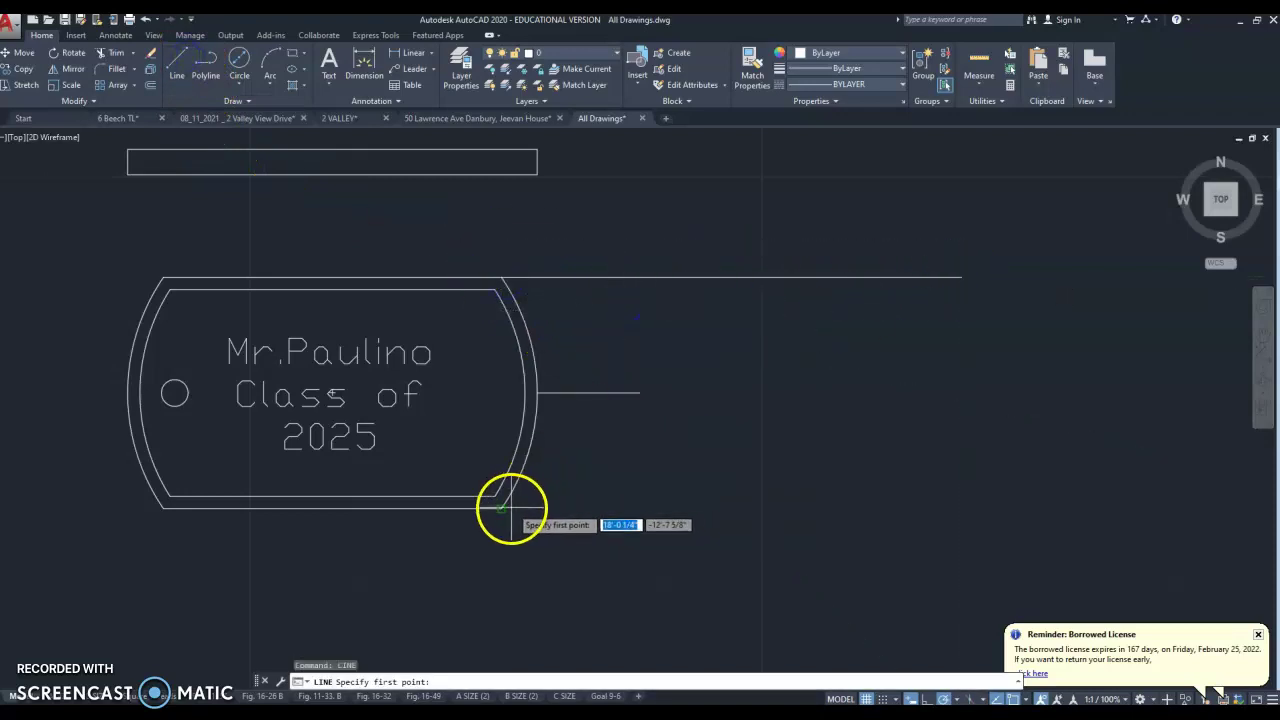
left_click(503, 508)
left_click(900, 508)
key("Escape")
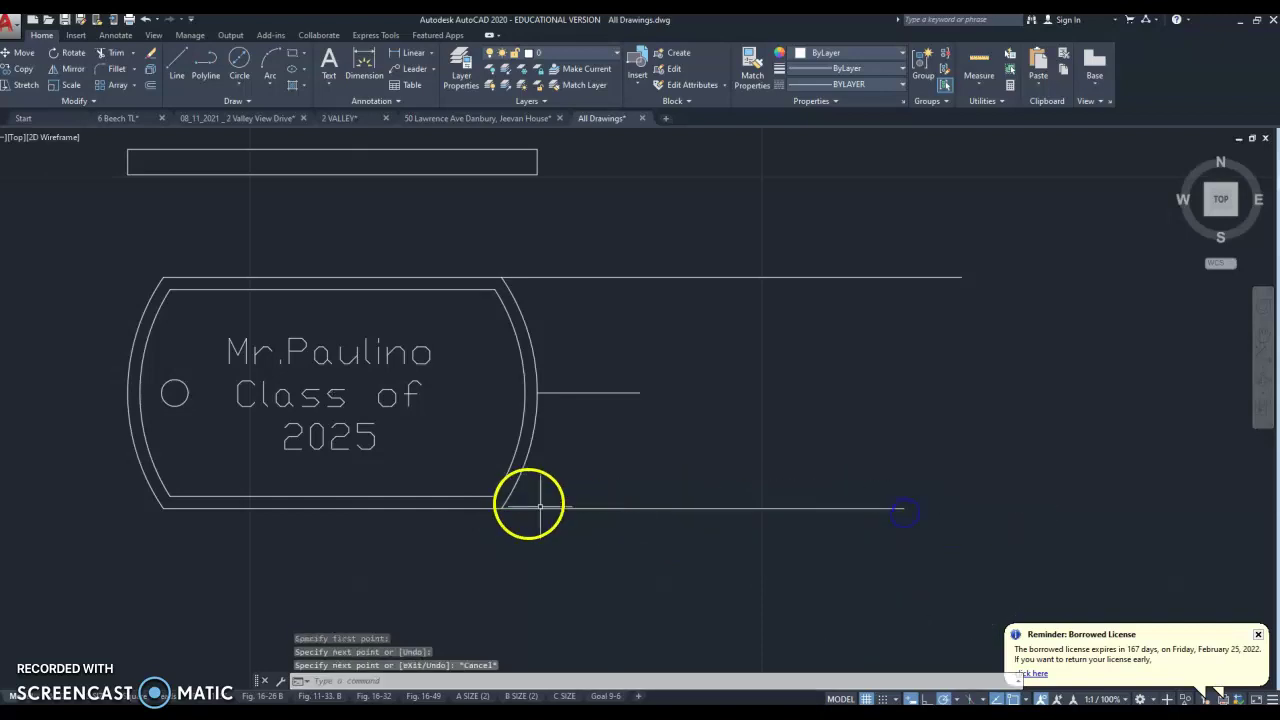
Draw a vertical line through the short line's right end, from above the upper horizontal line down to the lower one.
left_click(177, 62)
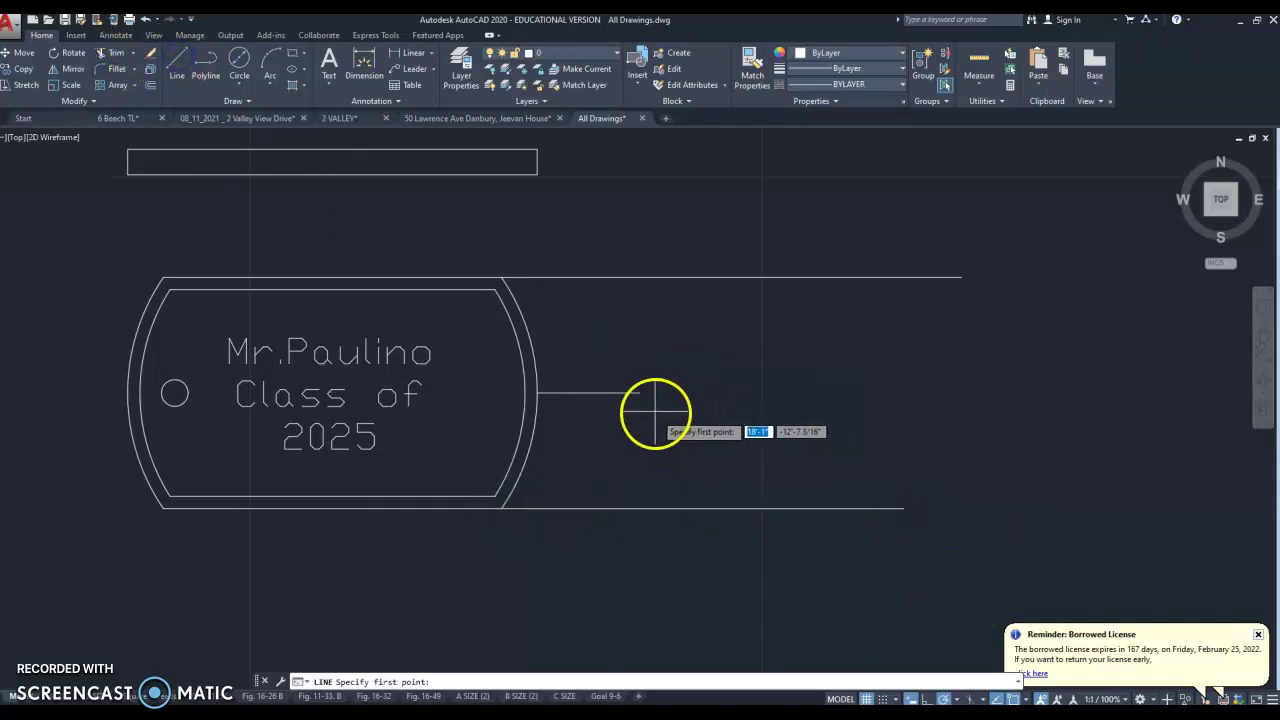
left_click(637, 240)
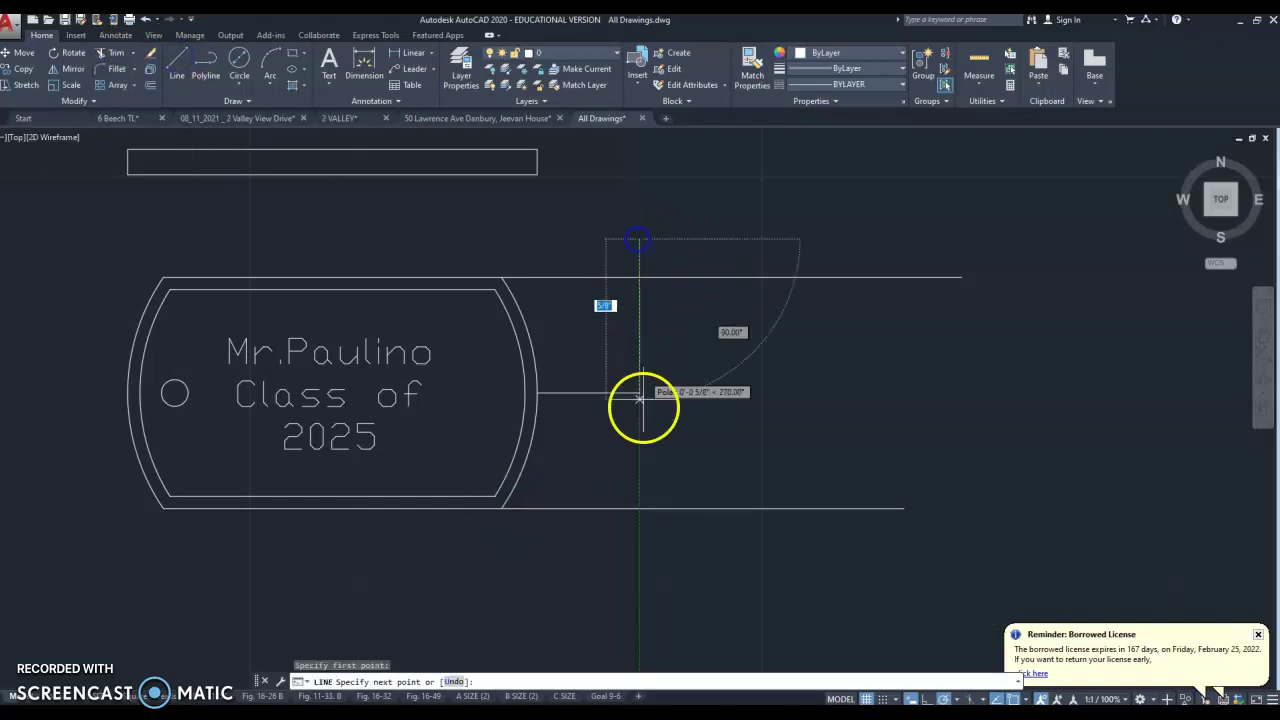
left_click(640, 508)
key("Escape")
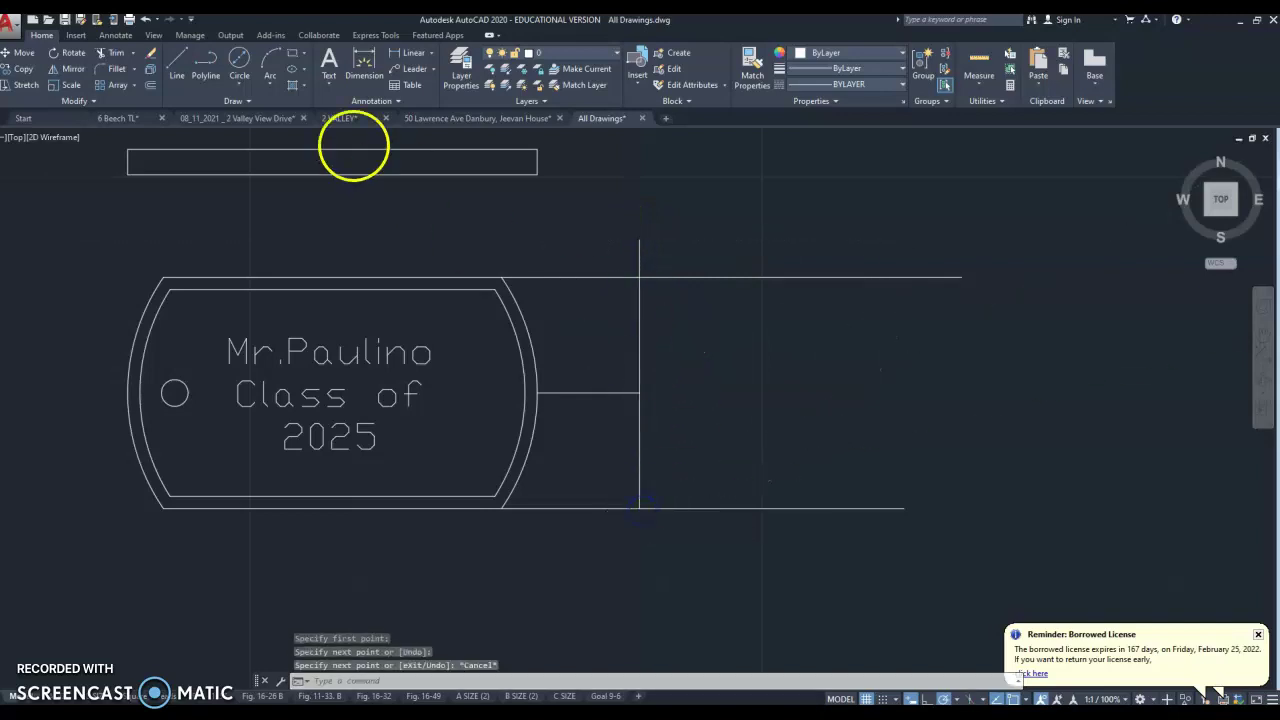
Offset the new vertical line 1/8 to the right, away from the tag.
left_click(150, 86)
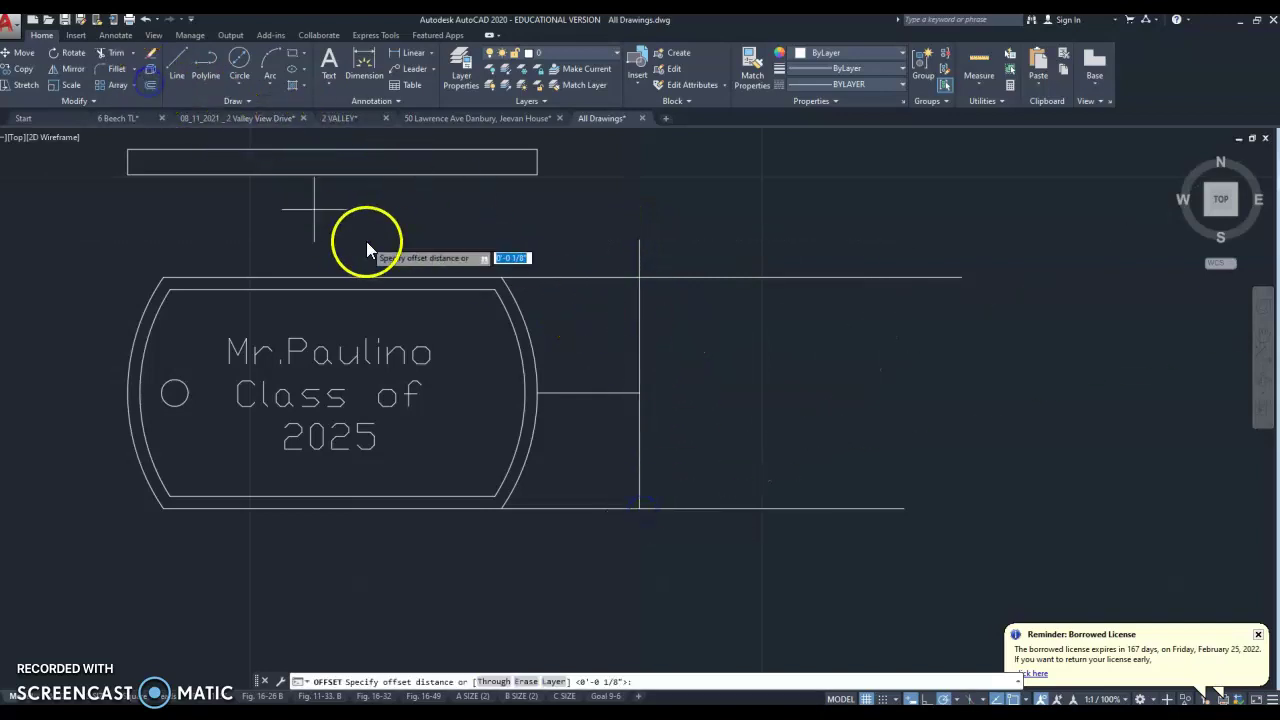
type("1/8")
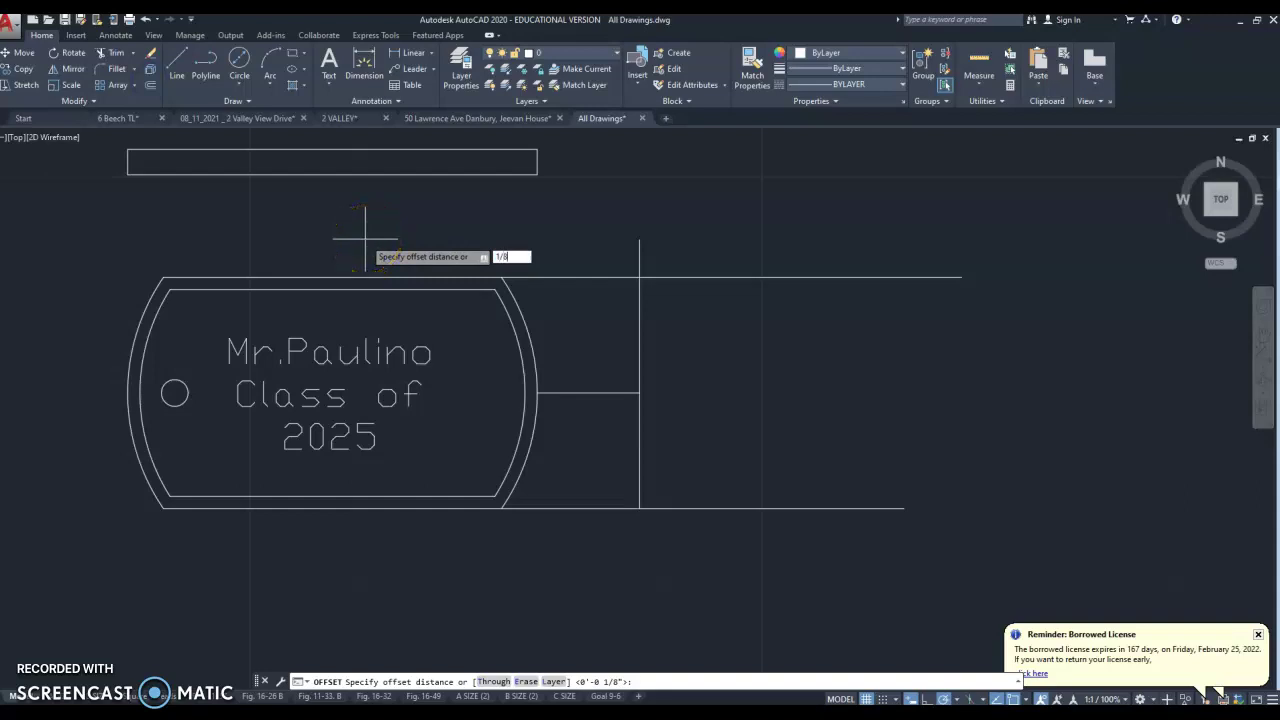
key("Return")
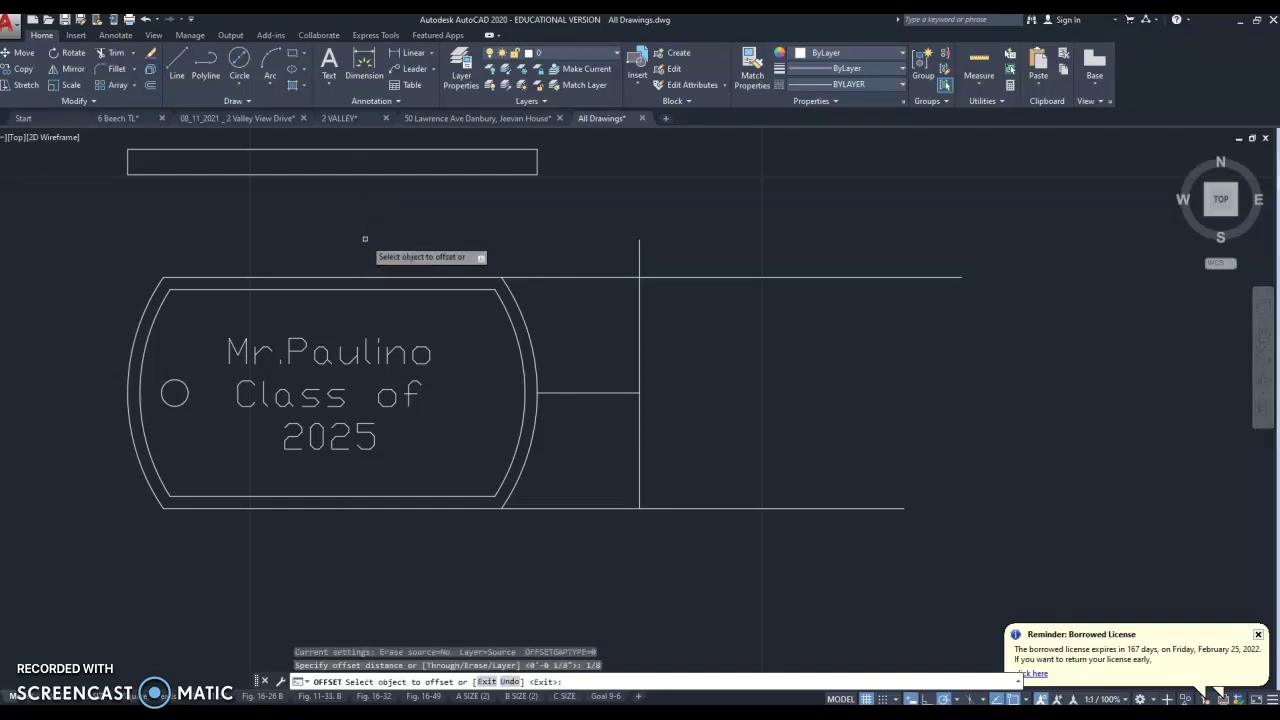
left_click(641, 321)
left_click(666, 326)
key("Escape")
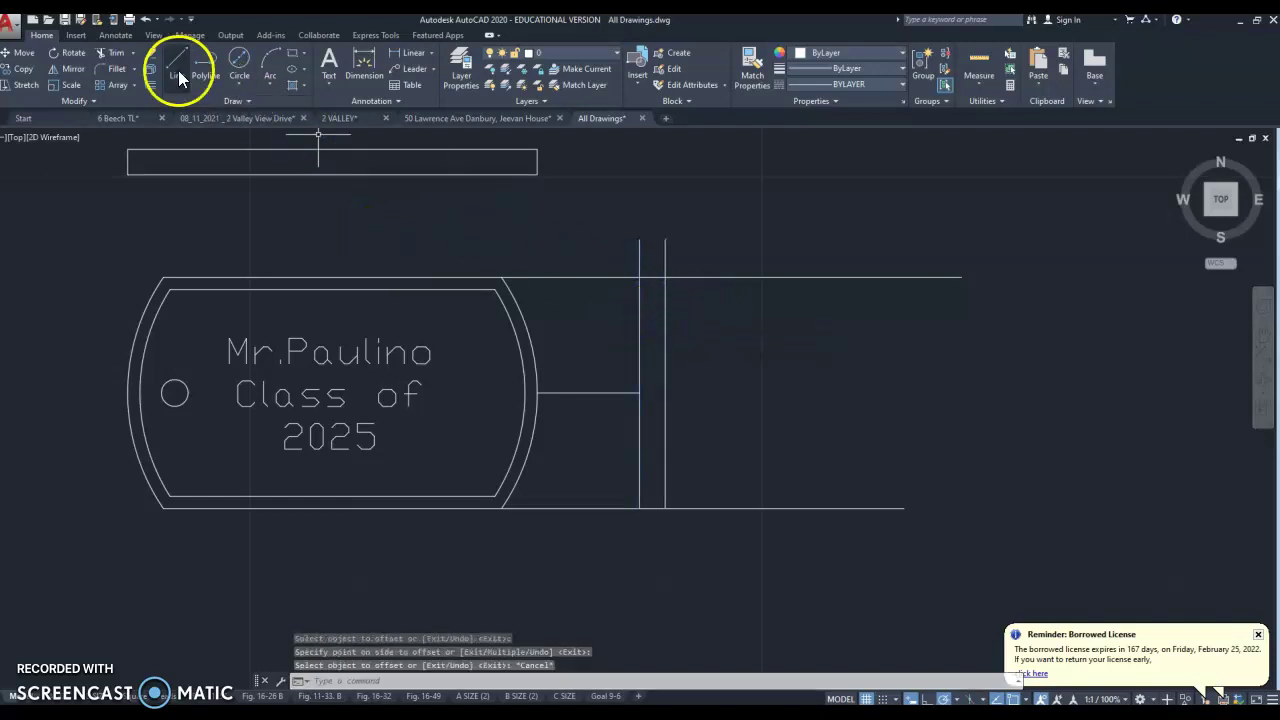
Trim the verticals and long horizontals outside the pair of vertical lines, leaving a closed narrow rectangle beside the tag.
left_click(114, 52)
left_click(760, 250)
left_click(612, 258)
left_click(748, 247)
left_click(751, 509)
left_click(603, 357)
left_click(586, 251)
left_click(577, 457)
left_click(575, 481)
key("Escape")
Erase the short horizontal spacing line between the tag's right arc and the side view.
left_click(586, 393)
right_click(563, 366)
left_click(613, 441)
scroll(600, 410, "down", 4)
scroll(571, 366, "up", 2)
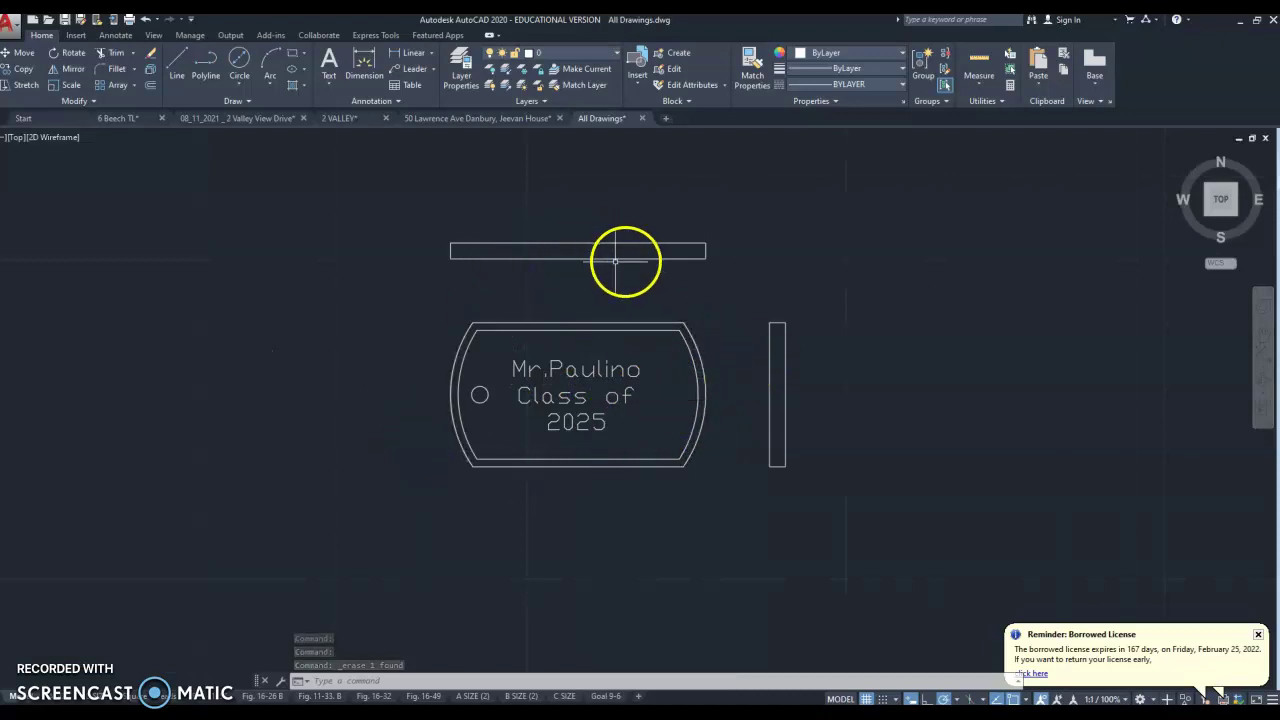
scroll(800, 380, "down", 3)
scroll(634, 367, "up", 3)
scroll(743, 343, "down", 3)
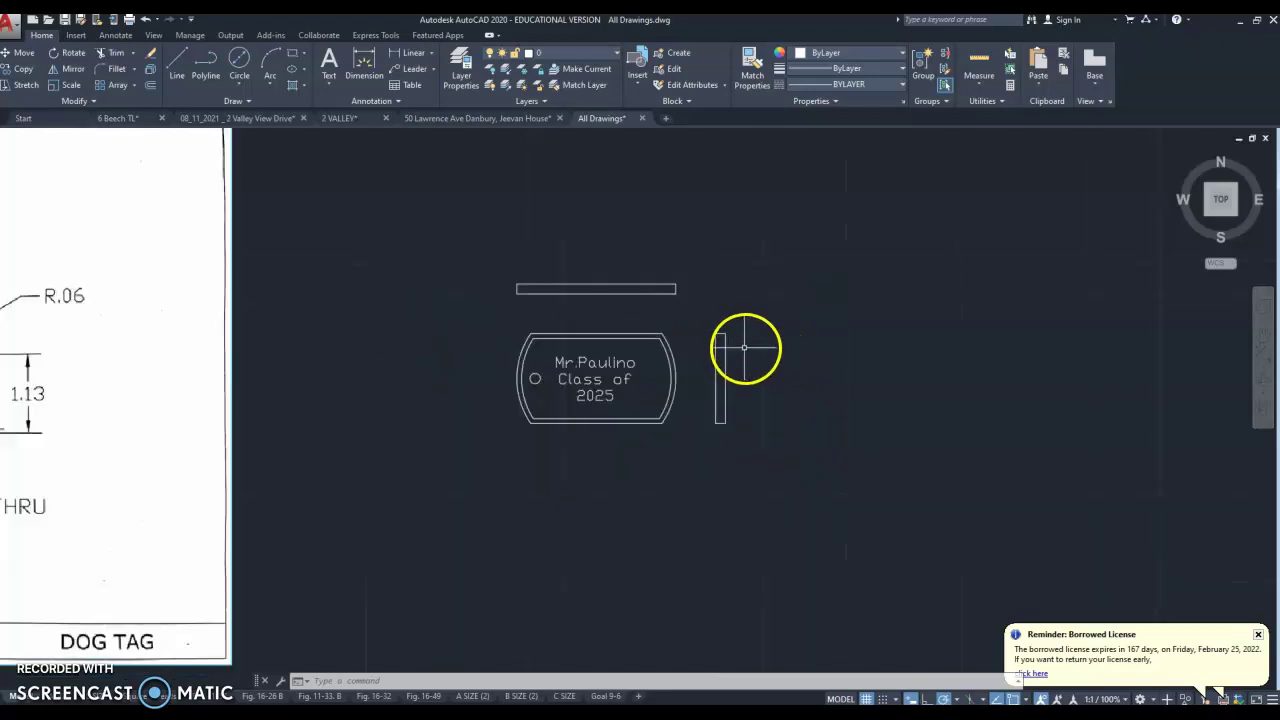
scroll(608, 334, "up", 3)
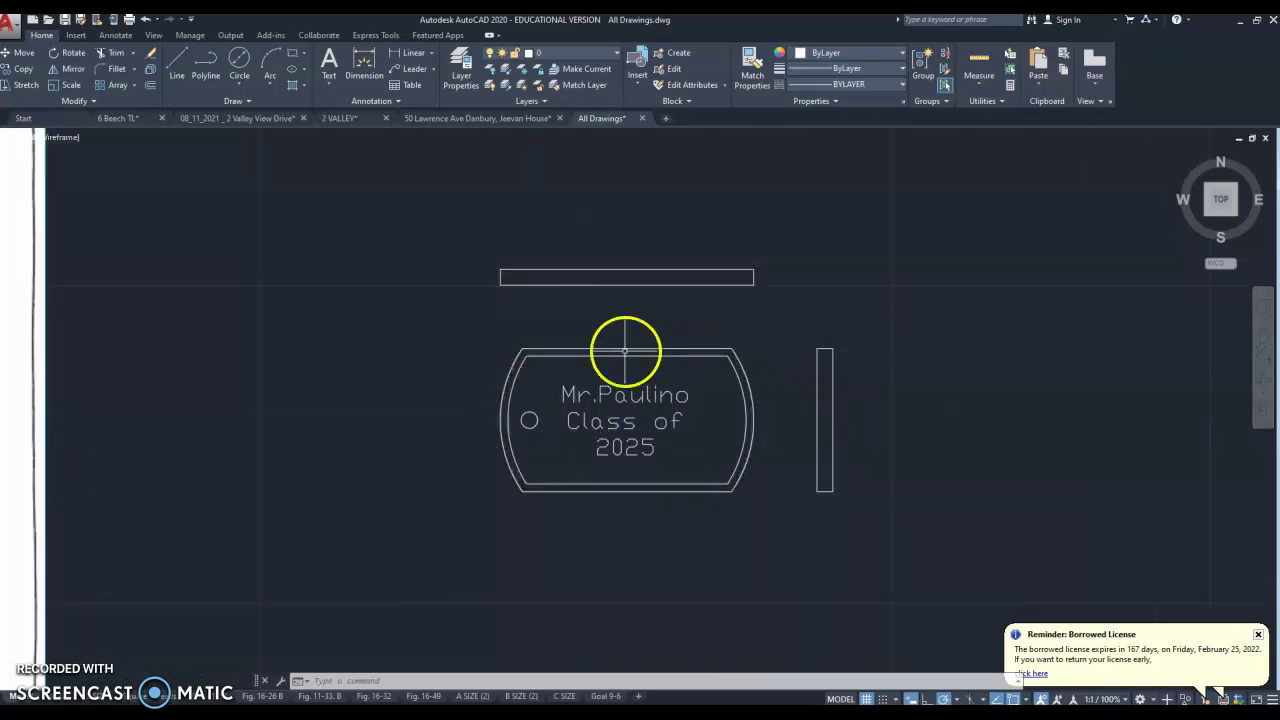
left_click(587, 367)
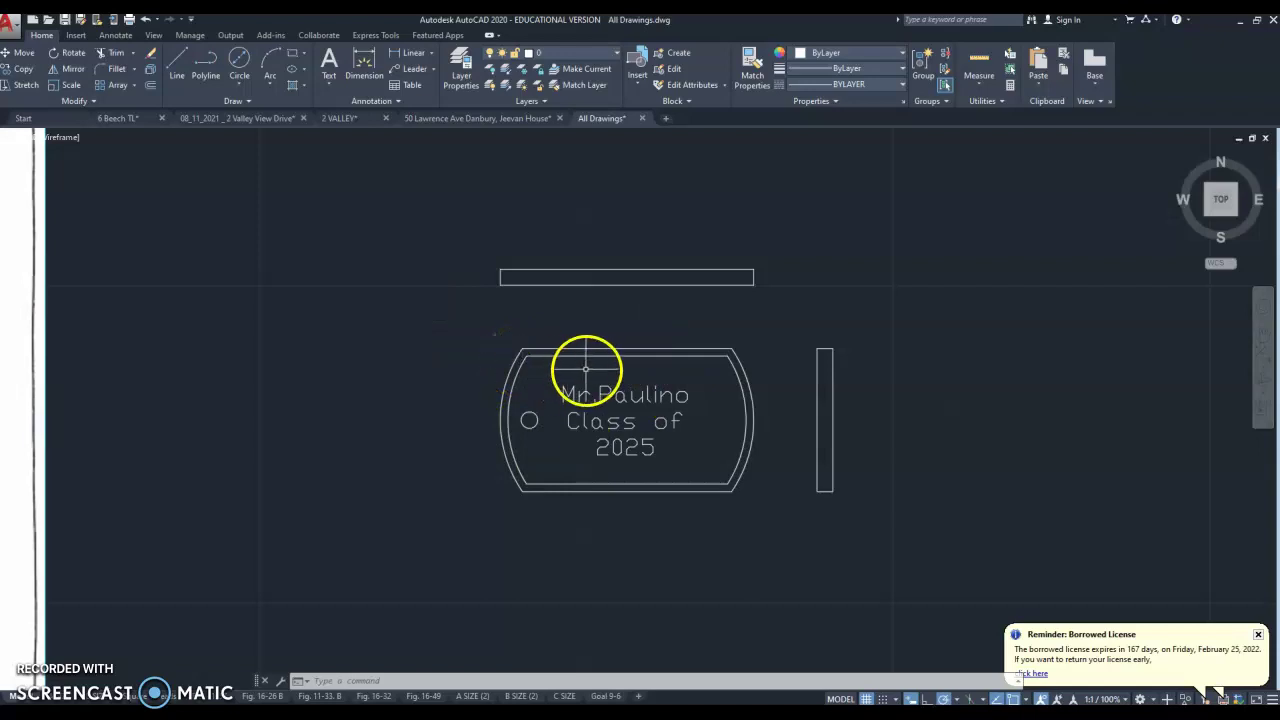
left_click(604, 352)
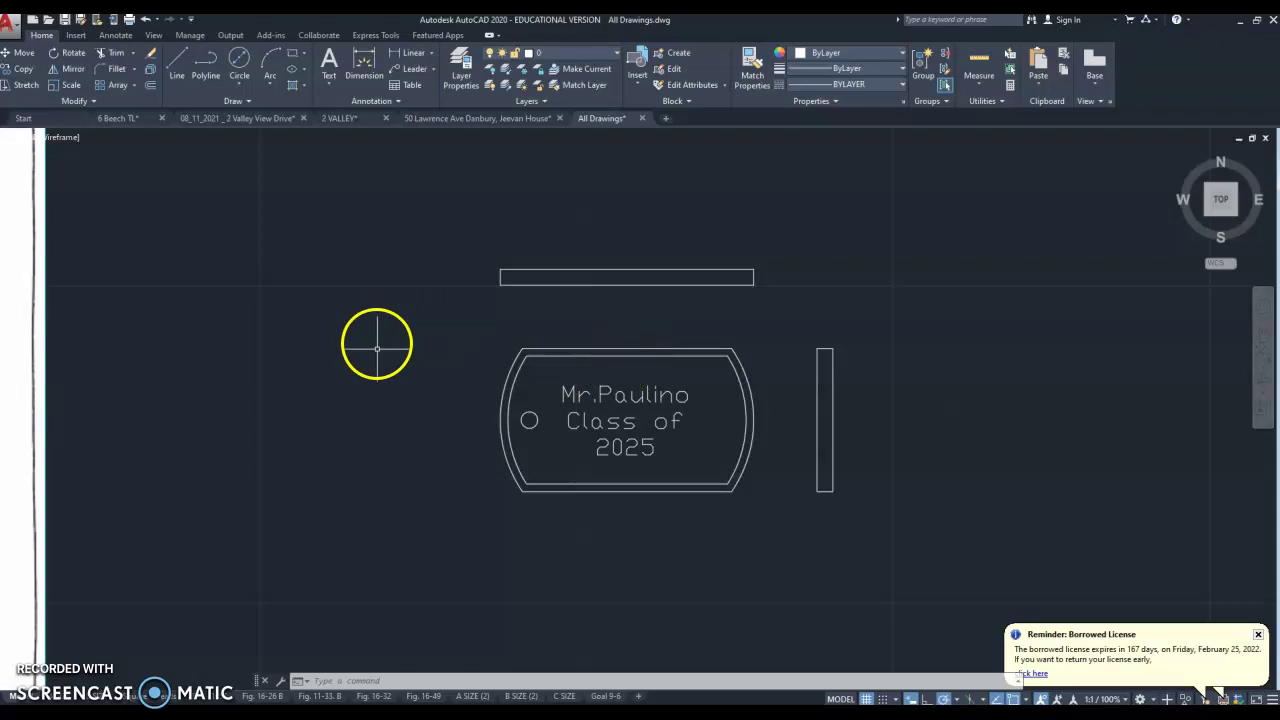
middle_click_drag(689, 330, 571, 337)
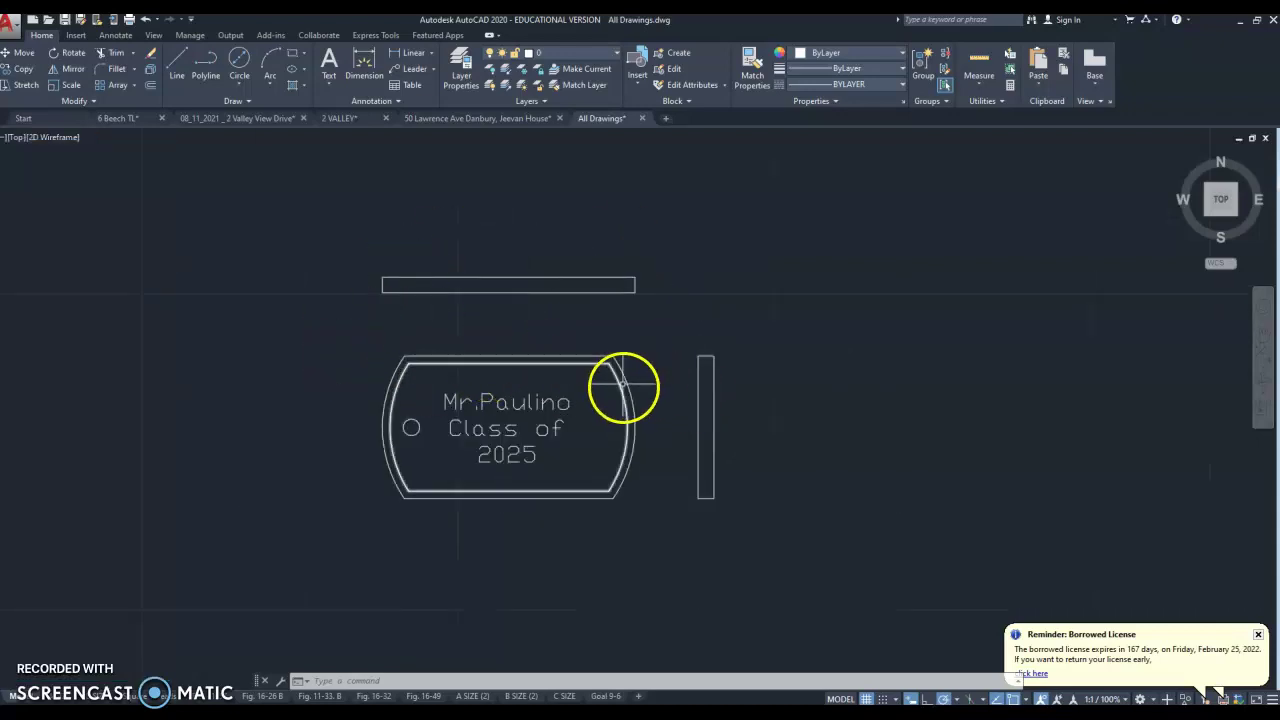
Open the plot settings and choose the monochrome.ctb plot style table and the DWG To PDF.pc3 plotter.
left_click(129, 20)
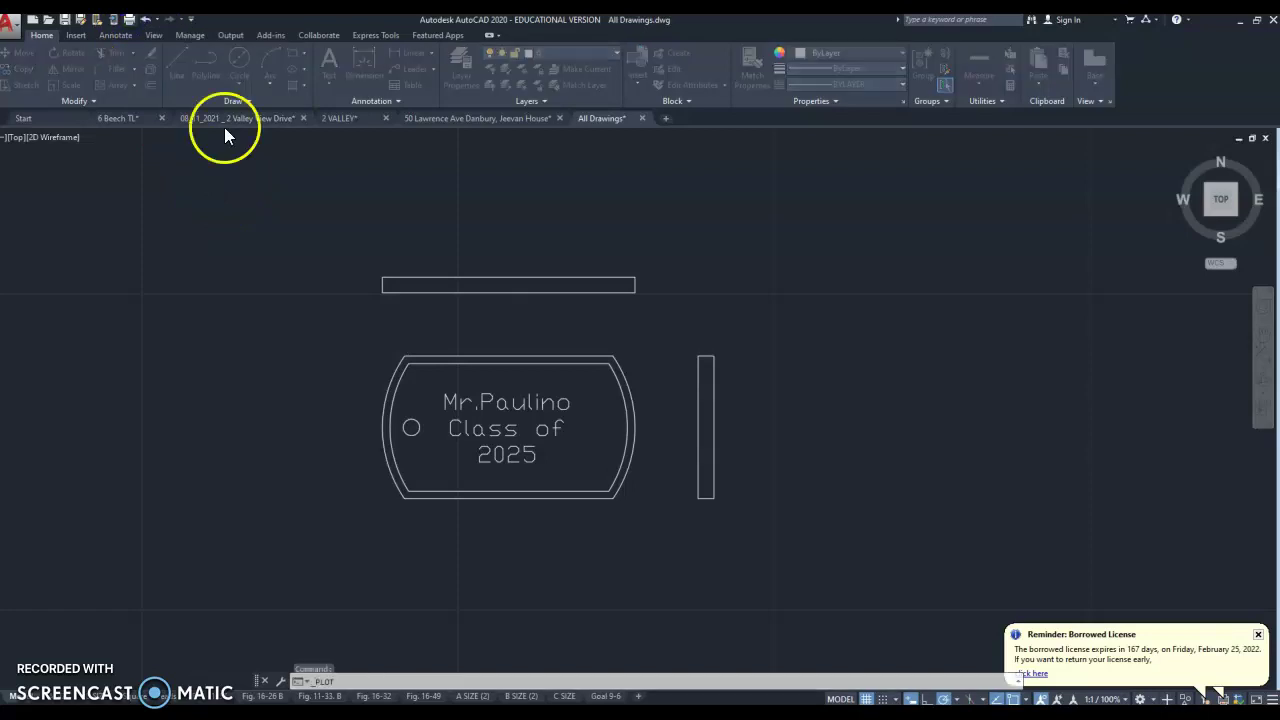
left_click(740, 402)
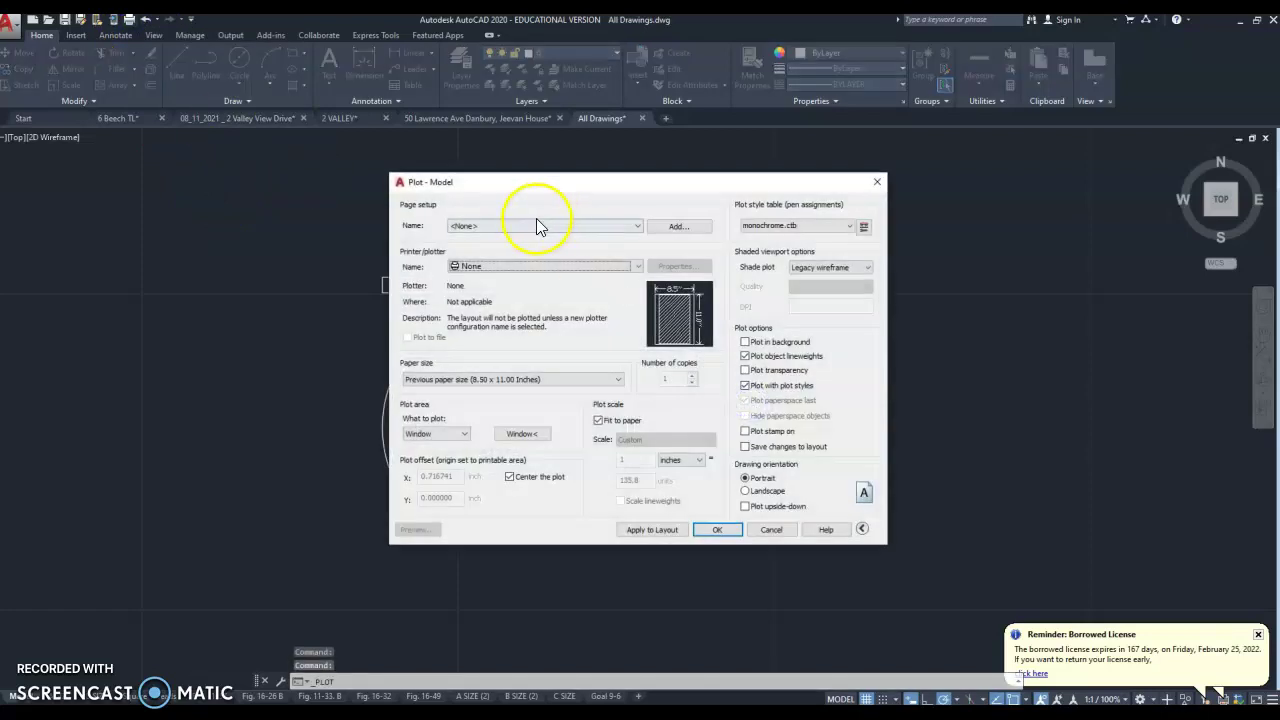
left_click(793, 227)
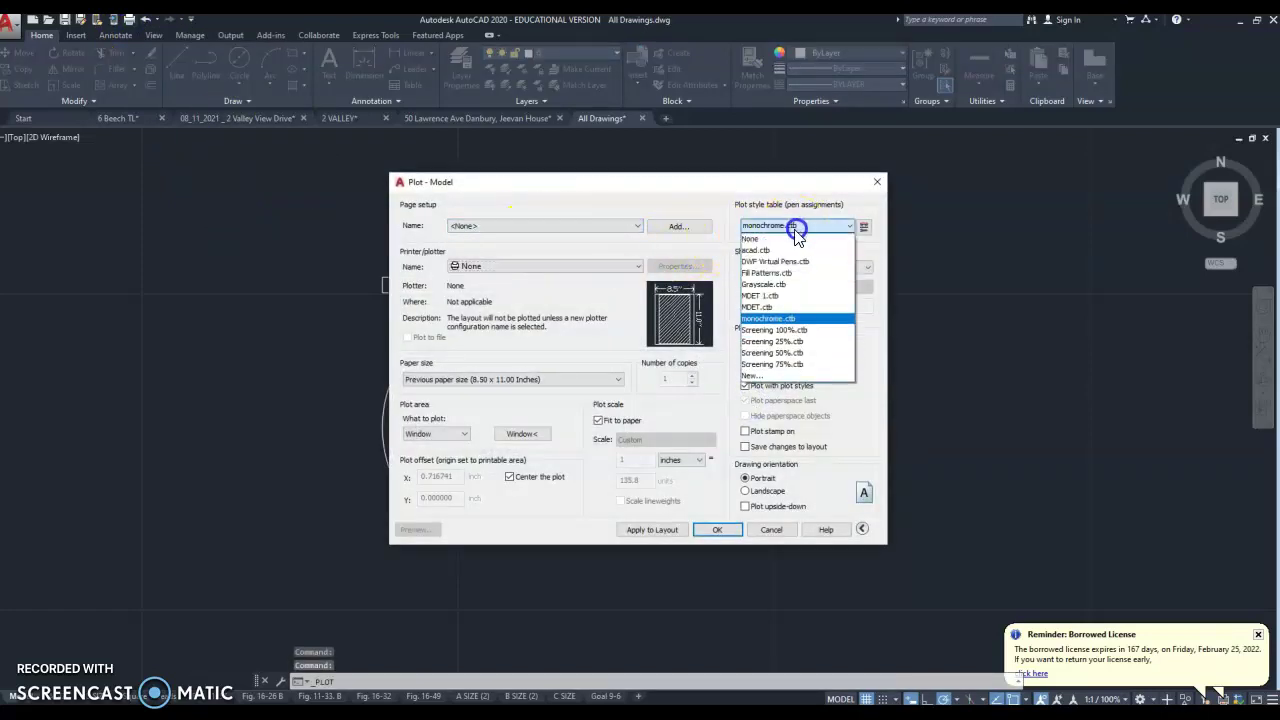
left_click(770, 318)
left_click(638, 394)
left_click(514, 267)
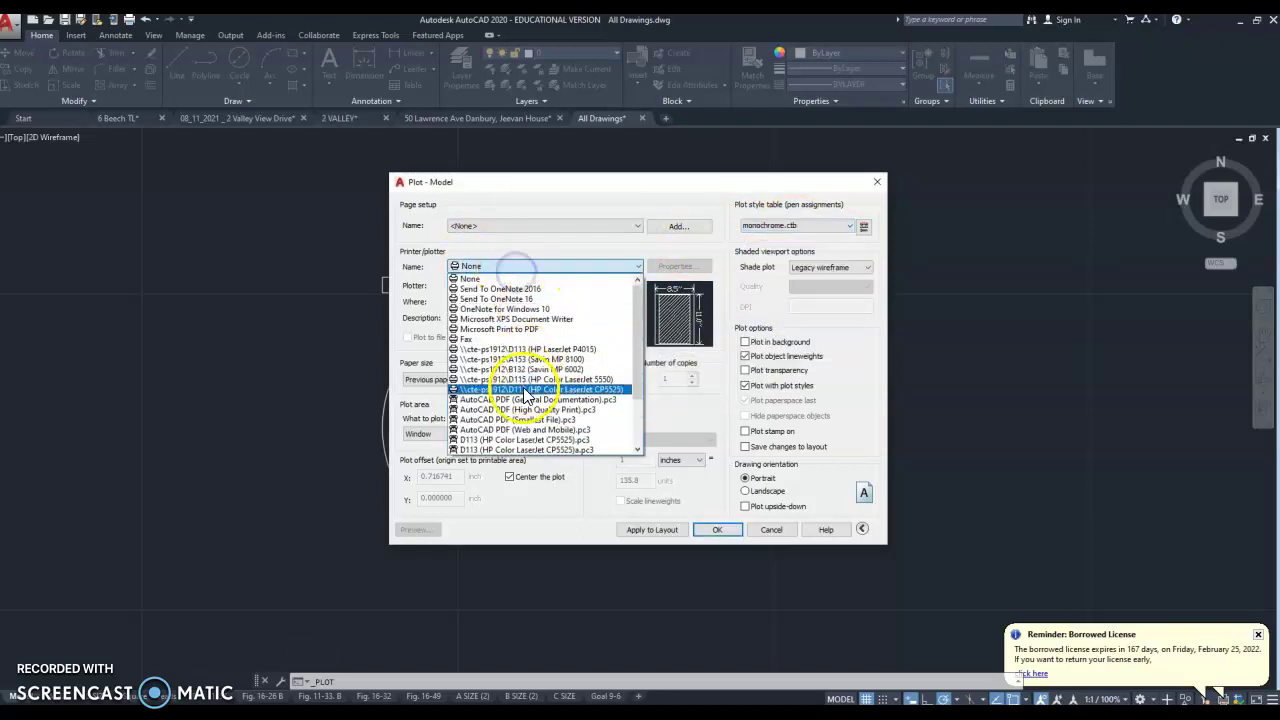
scroll(522, 397, "down", 2)
left_click(500, 439)
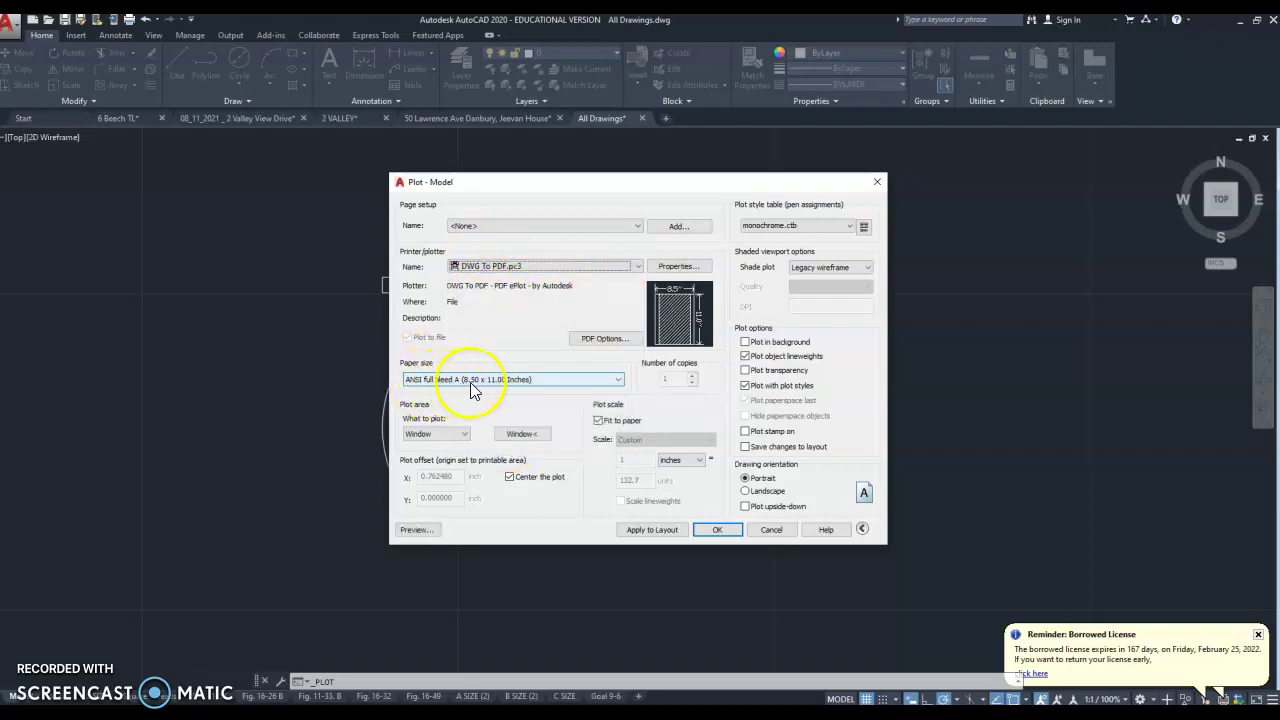
left_click(462, 434)
left_click(433, 456)
left_click(450, 434)
left_click(458, 436)
Set the plot area to Window and specify a window enclosing the dog tag with its top and side views.
left_click(452, 436)
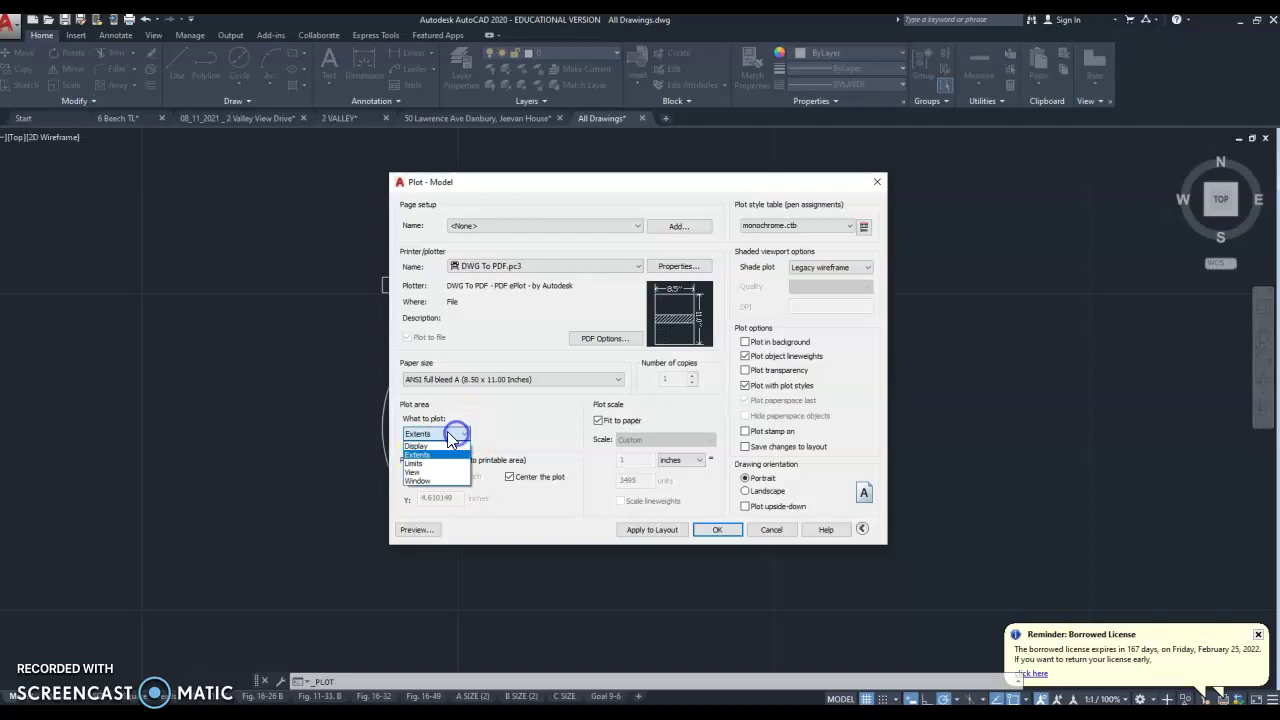
left_click(434, 480)
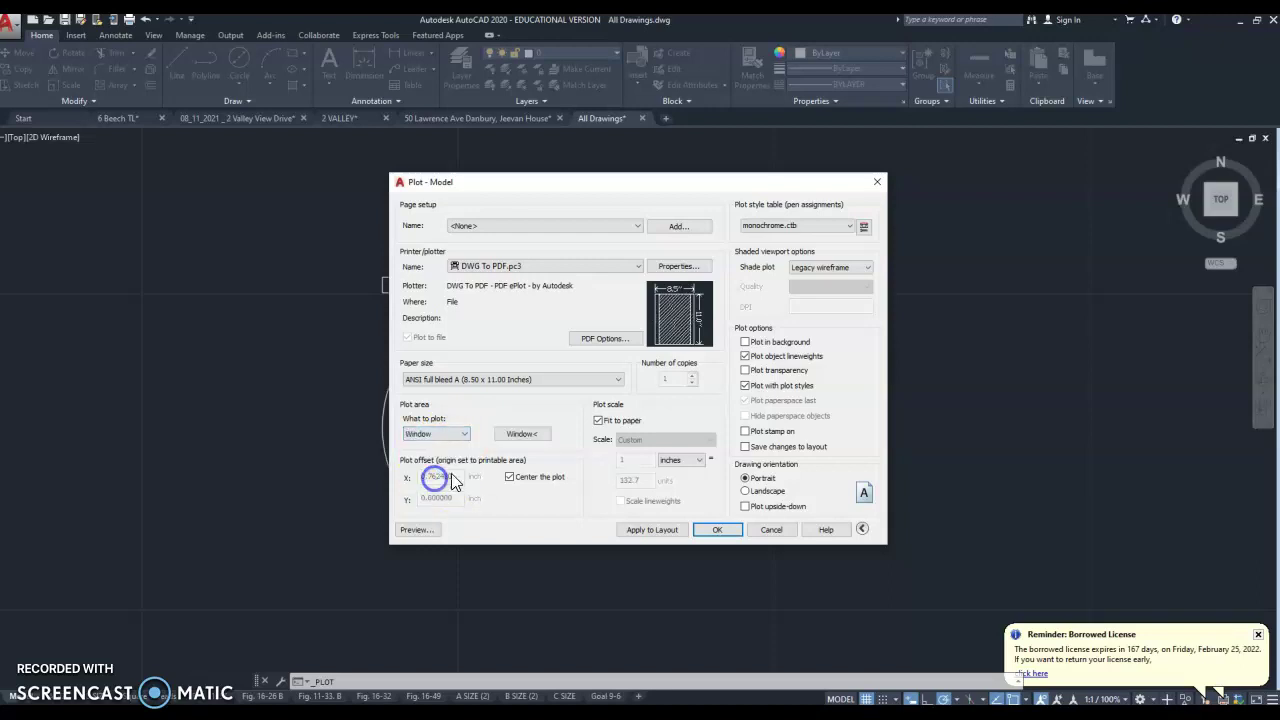
left_click(522, 436)
left_click(350, 260)
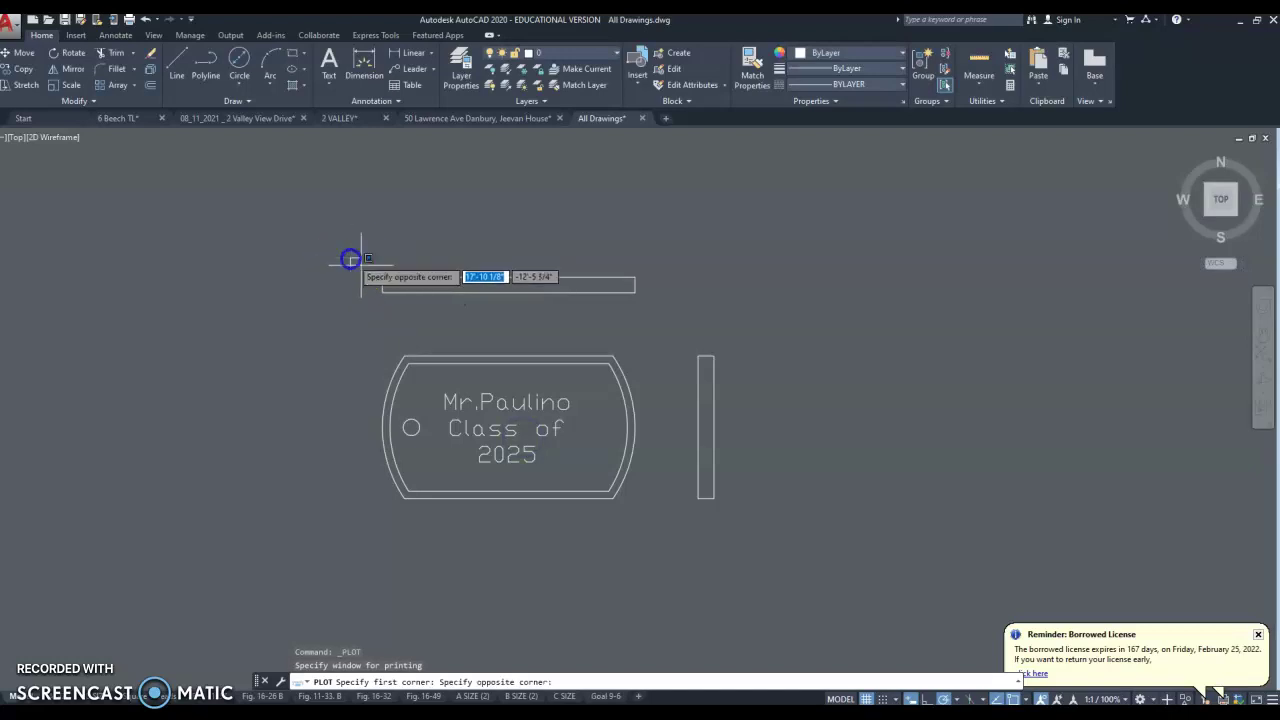
left_click(741, 520)
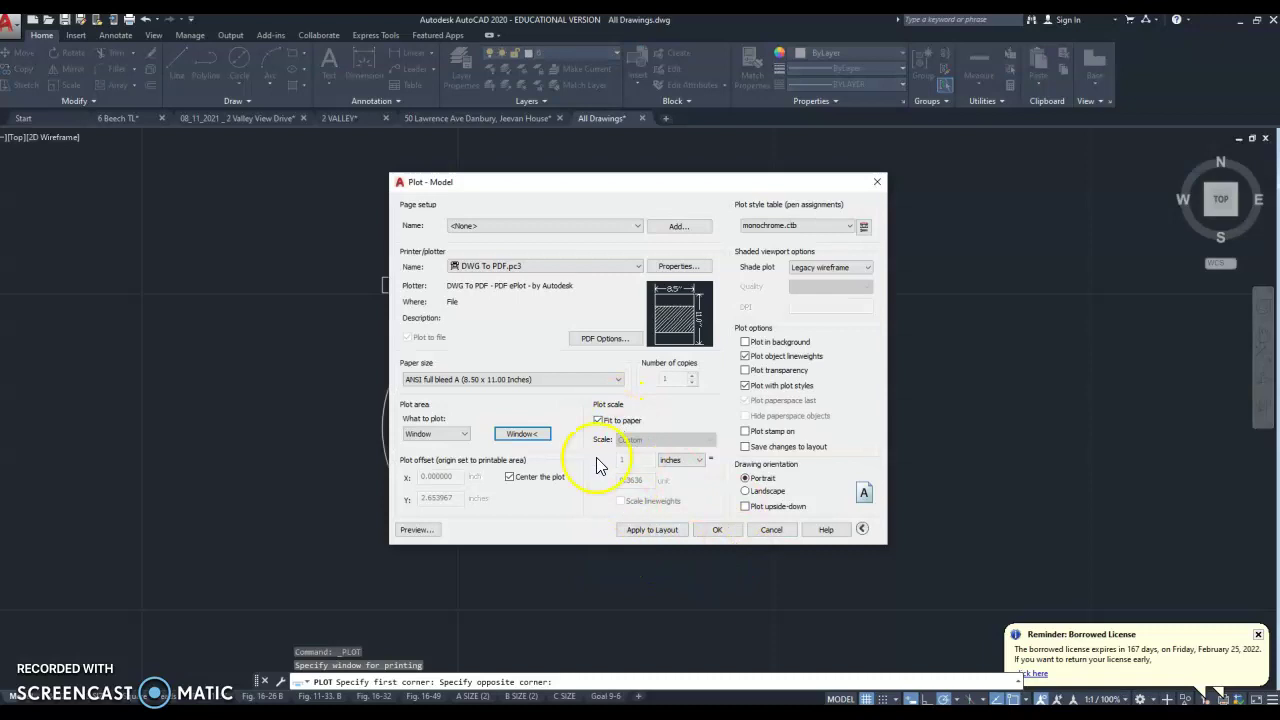
Set the drawing orientation to Landscape, preview the plot, and return to the plot settings.
left_click(755, 491)
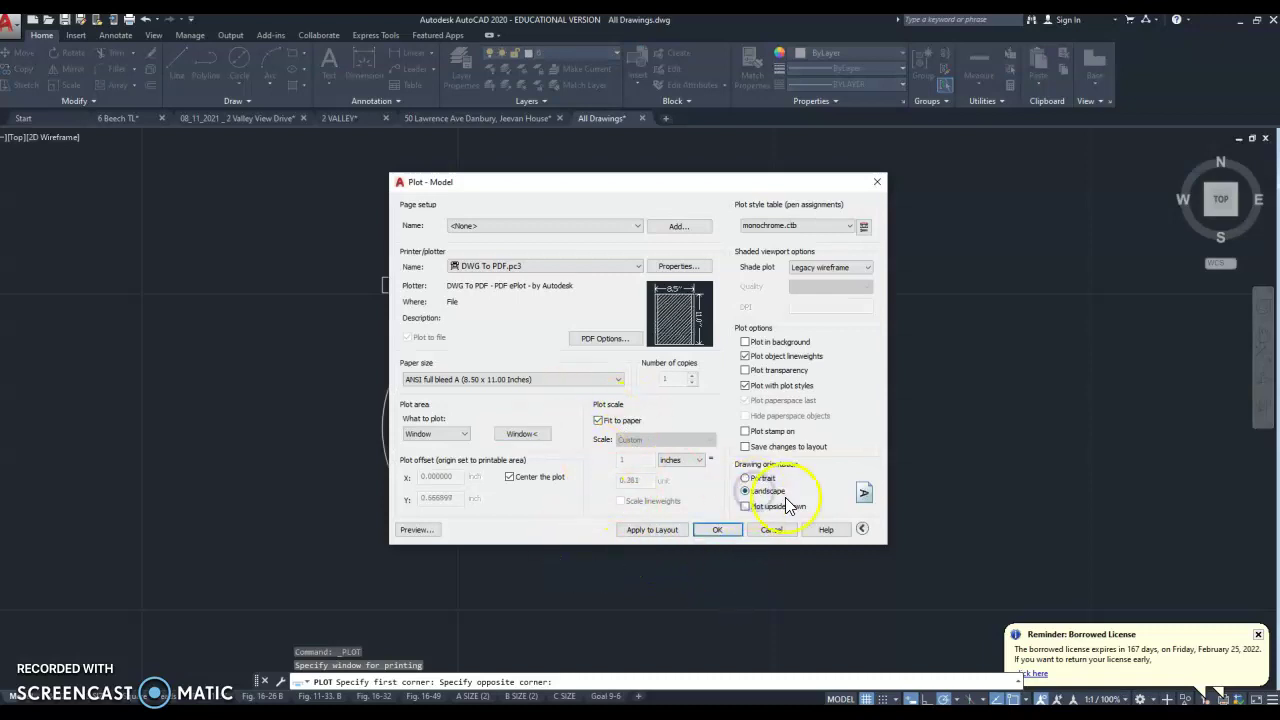
left_click(416, 529)
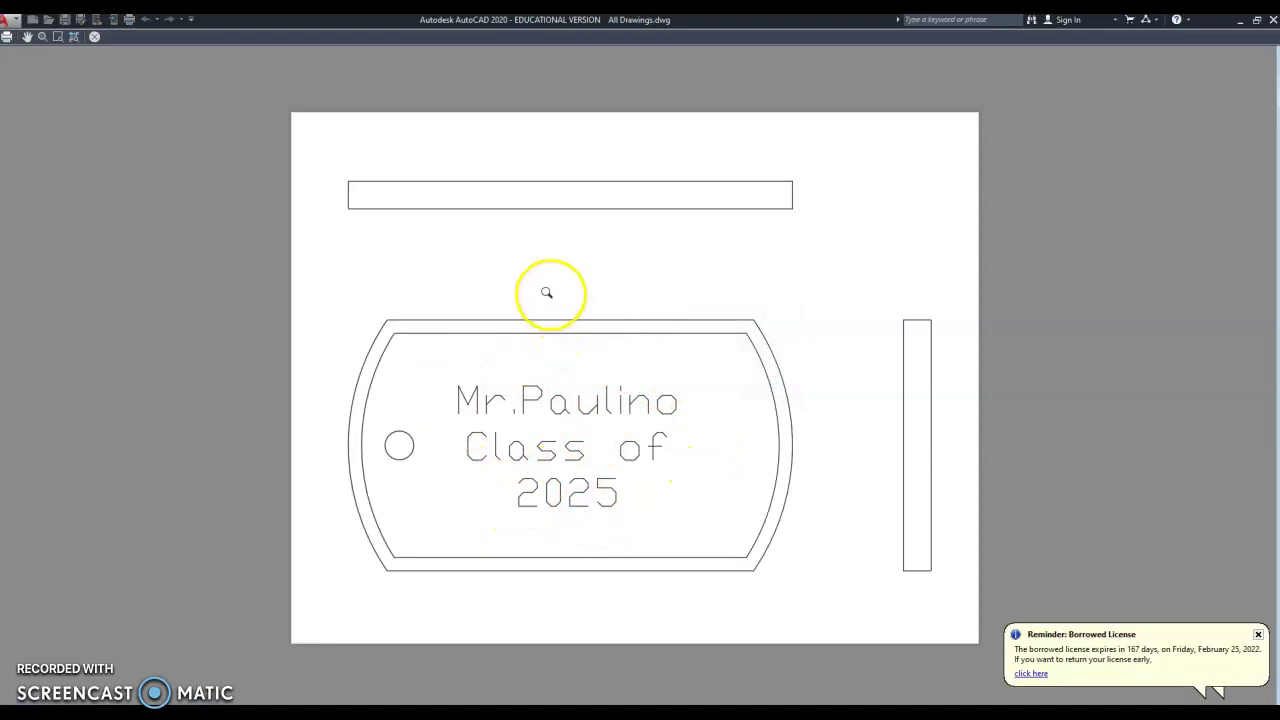
key("Escape")
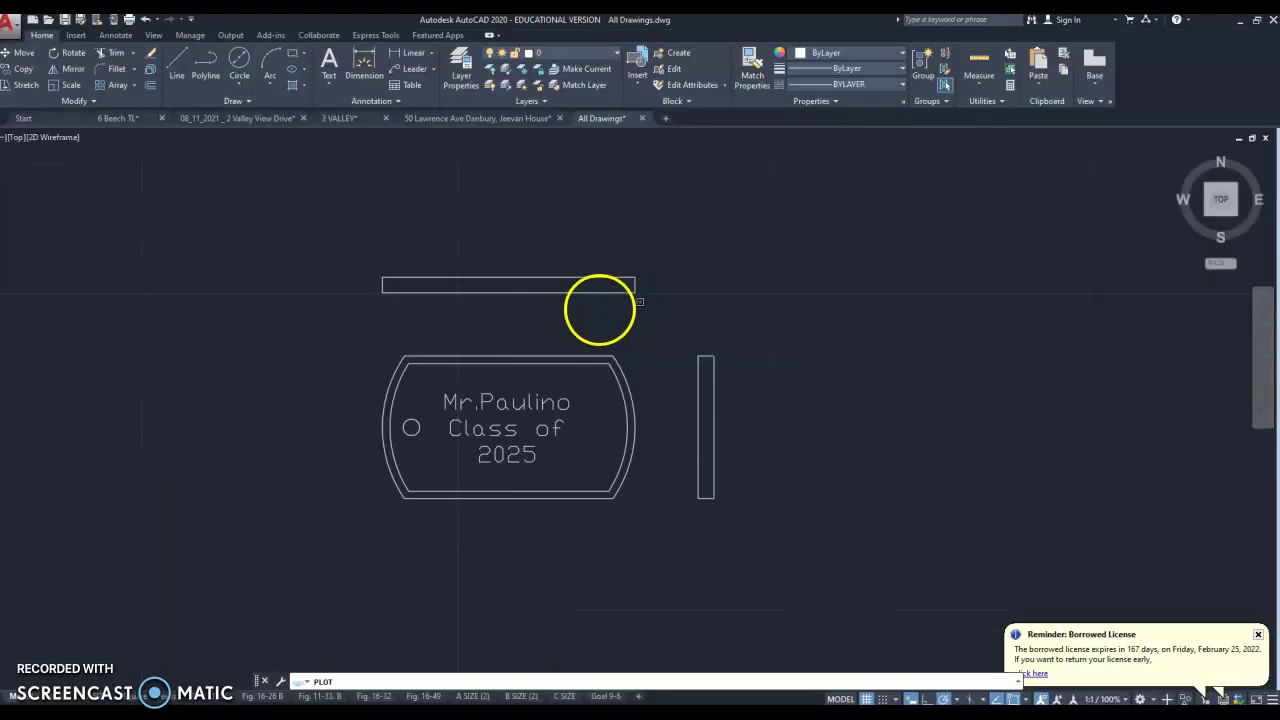
Plot the drawing to a PDF on the Desktop, named with the teacher's name followed by "Dog Tag", and return to the drawing in AutoCAD.
left_click(716, 529)
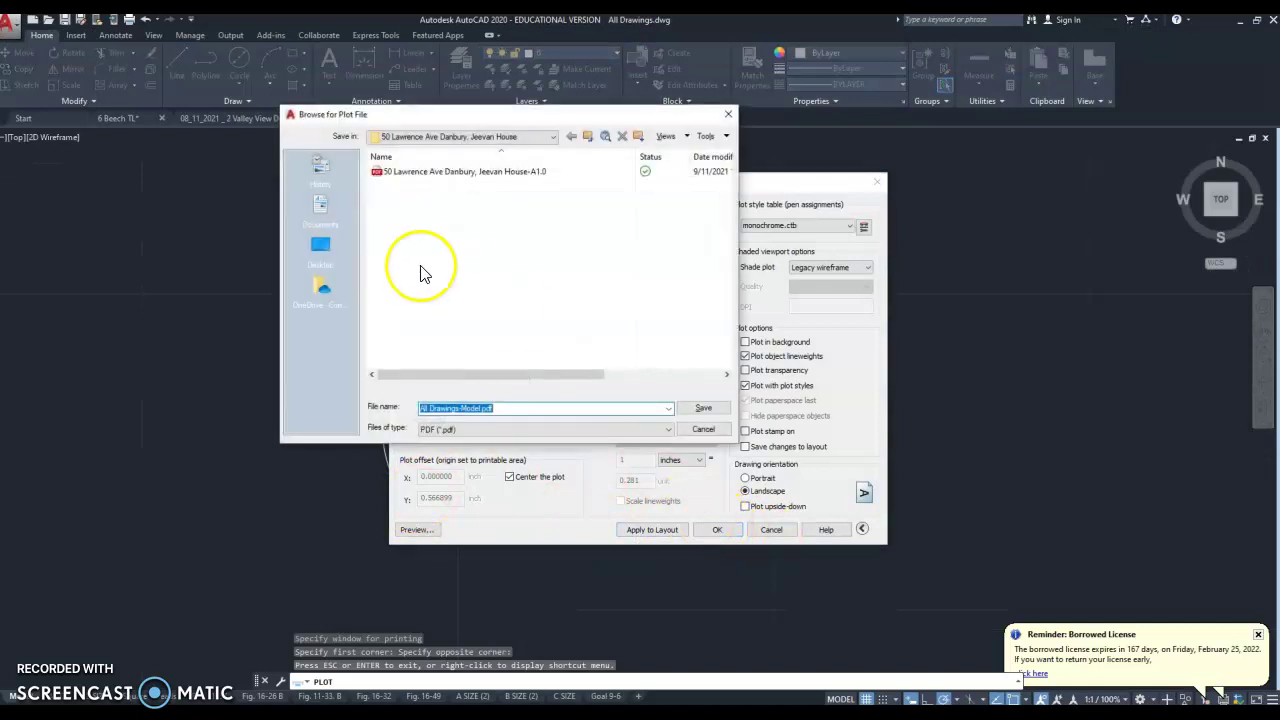
left_click(322, 248)
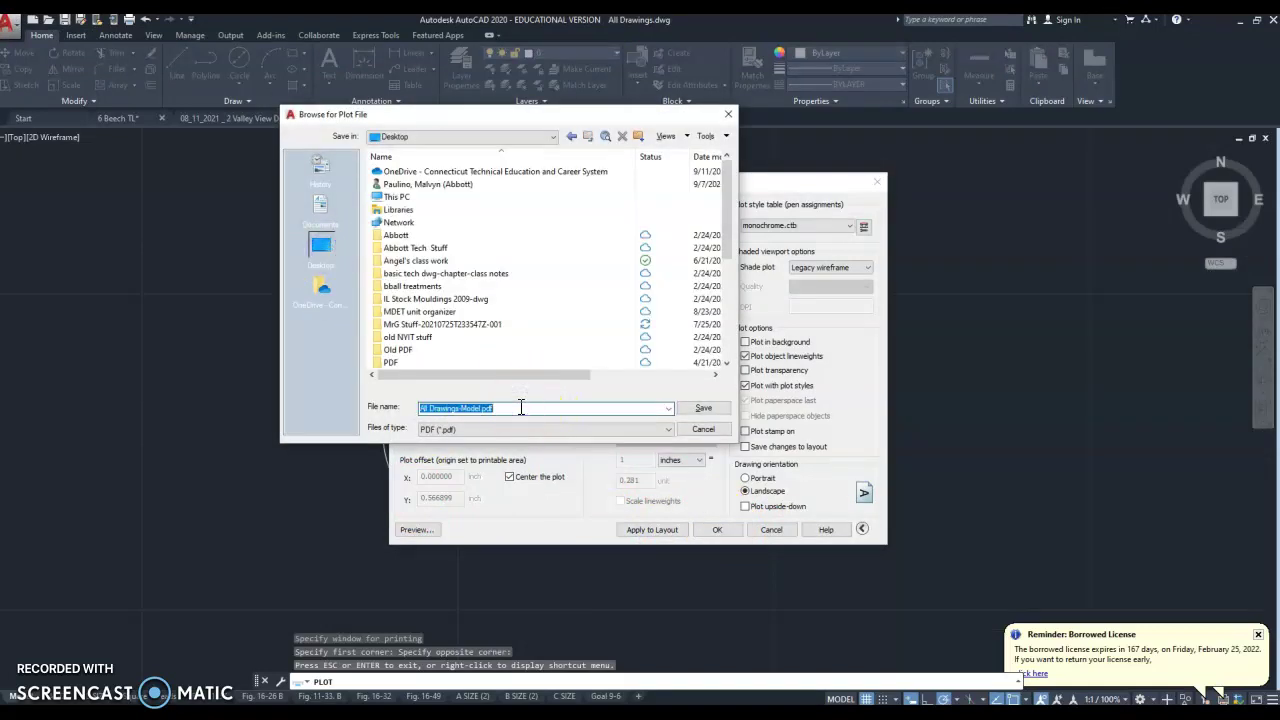
type("Mr. Paulino Dog Tag")
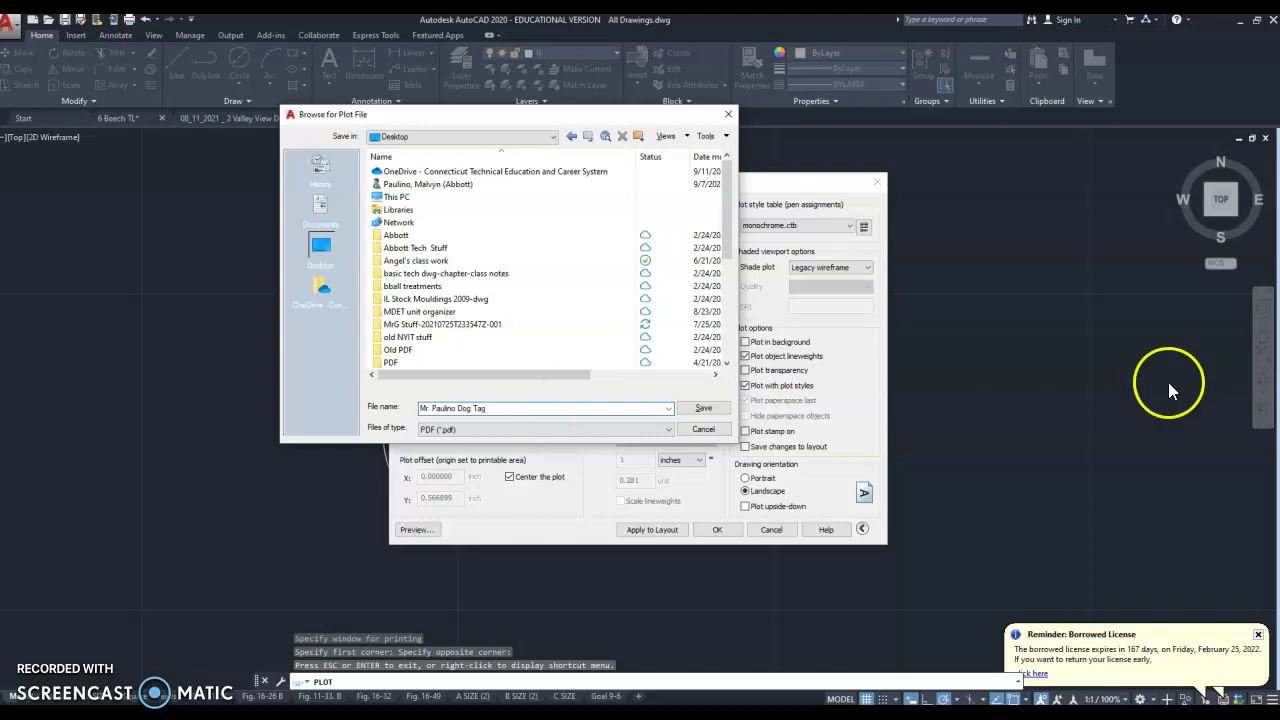
left_click(703, 408)
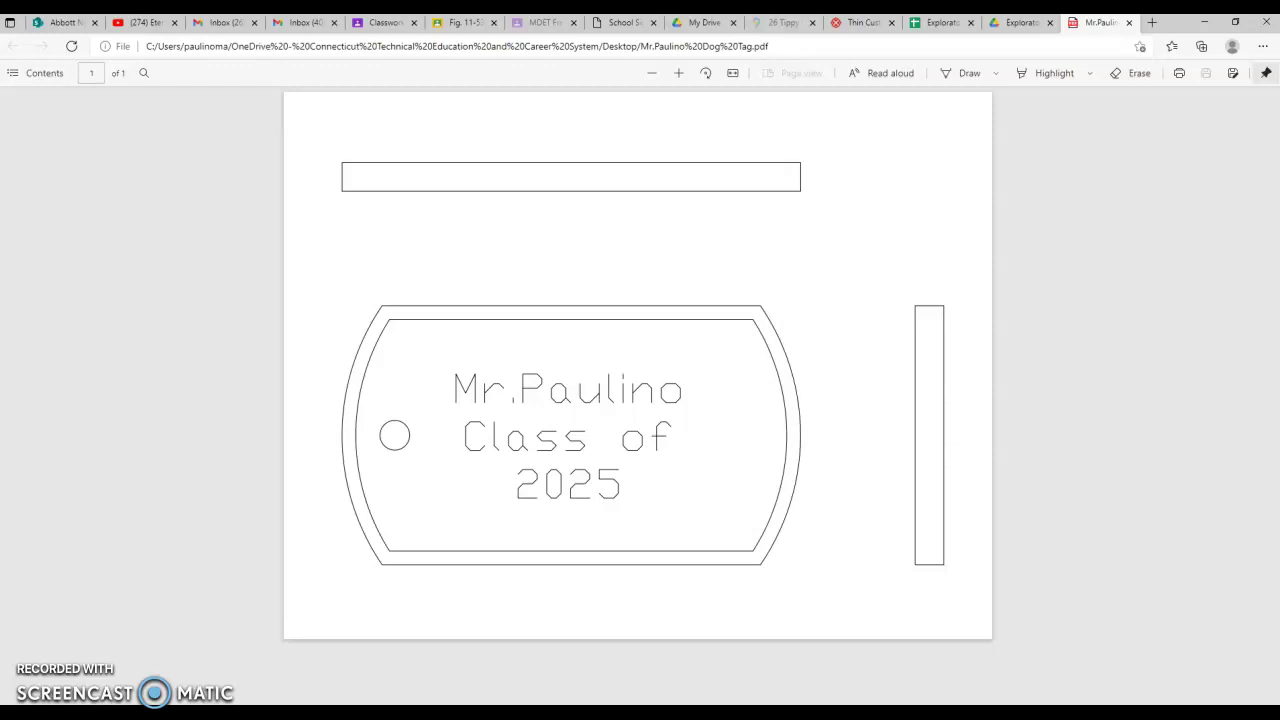
left_click(838, 673)
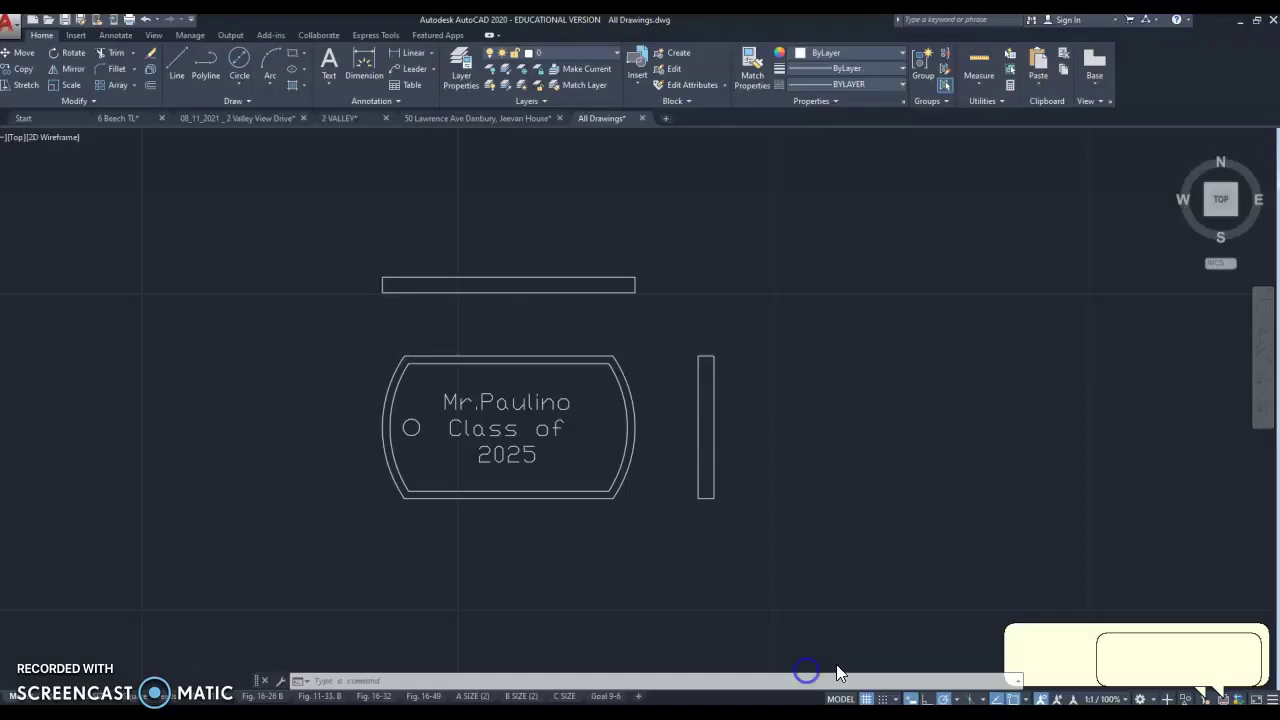